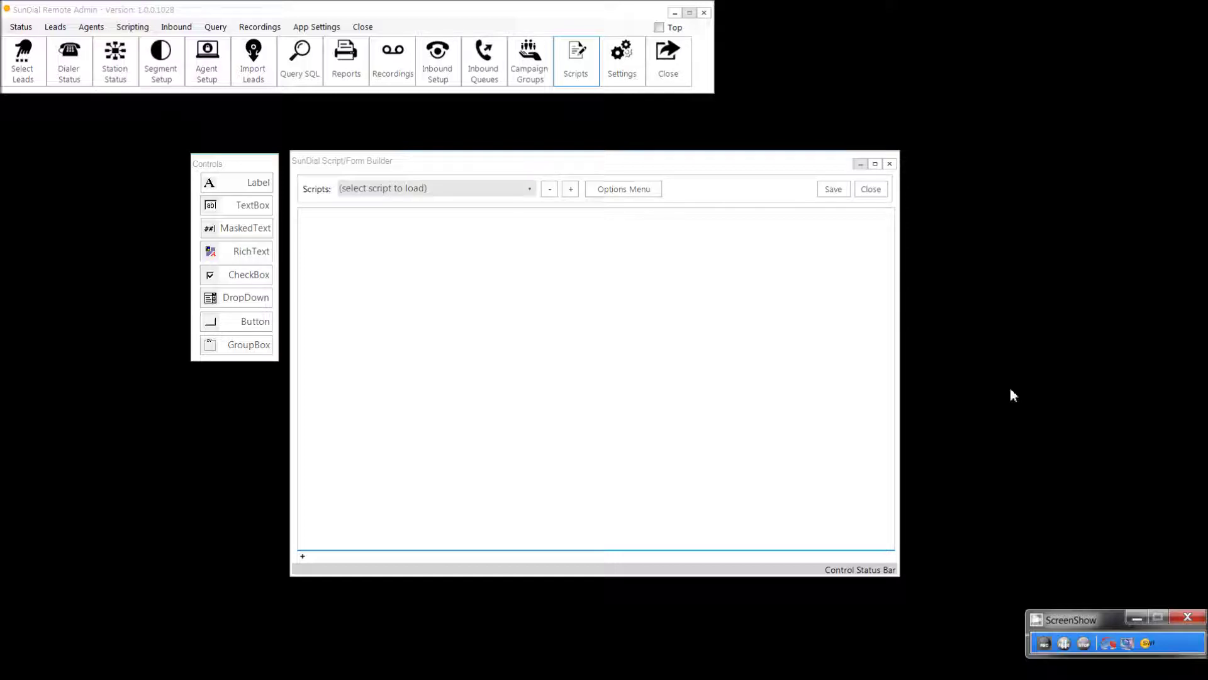
Step: Open System Settings and confirm Enable Script/Form Builder is ticked
left_click(1086, 643)
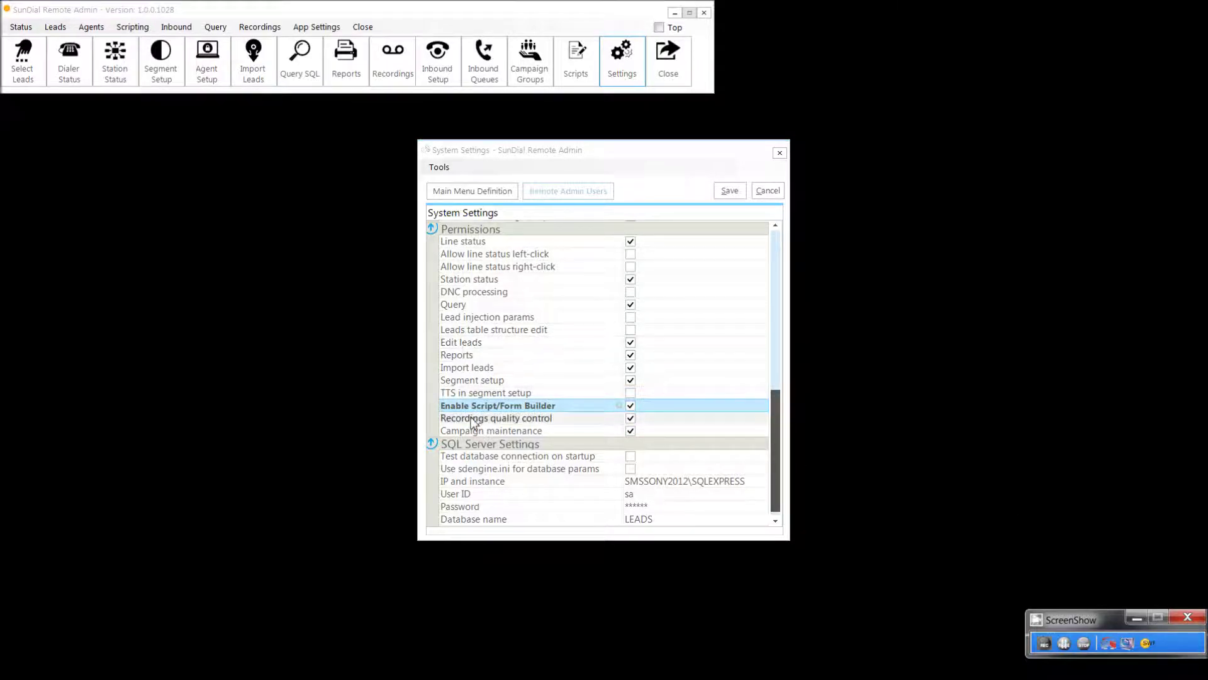
Step: Review the Main Menu Definition list, then cancel System Settings without saving
left_click(488, 190)
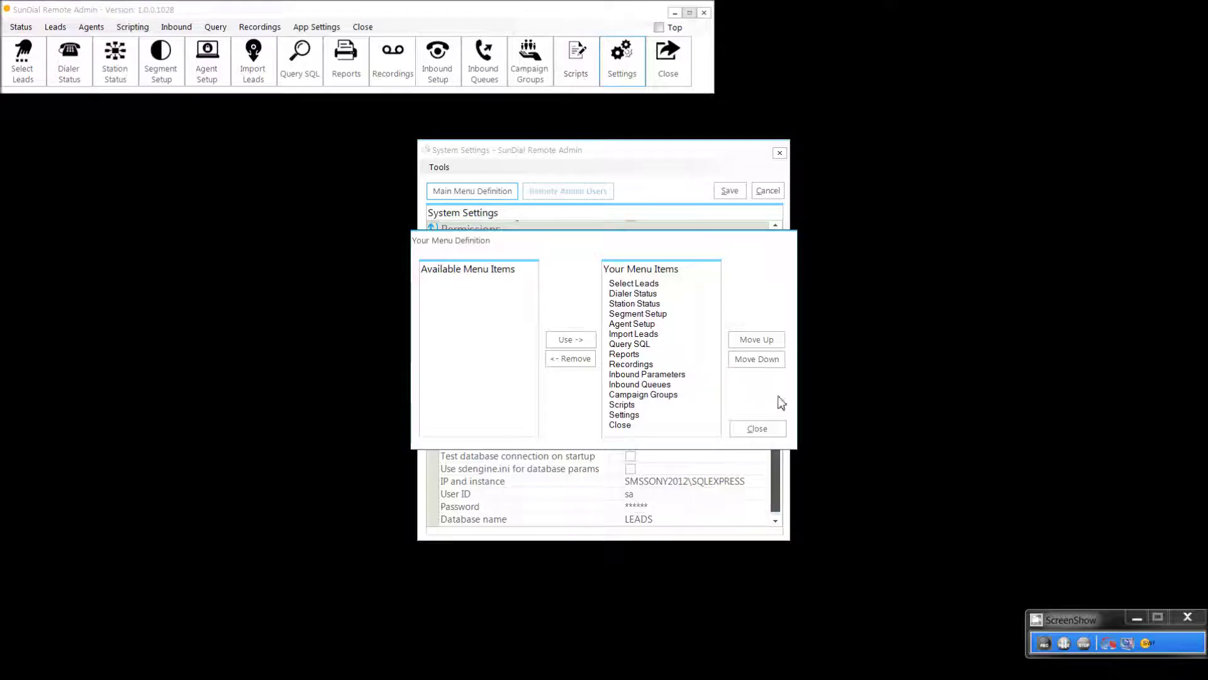
left_click(773, 428)
left_click(758, 187)
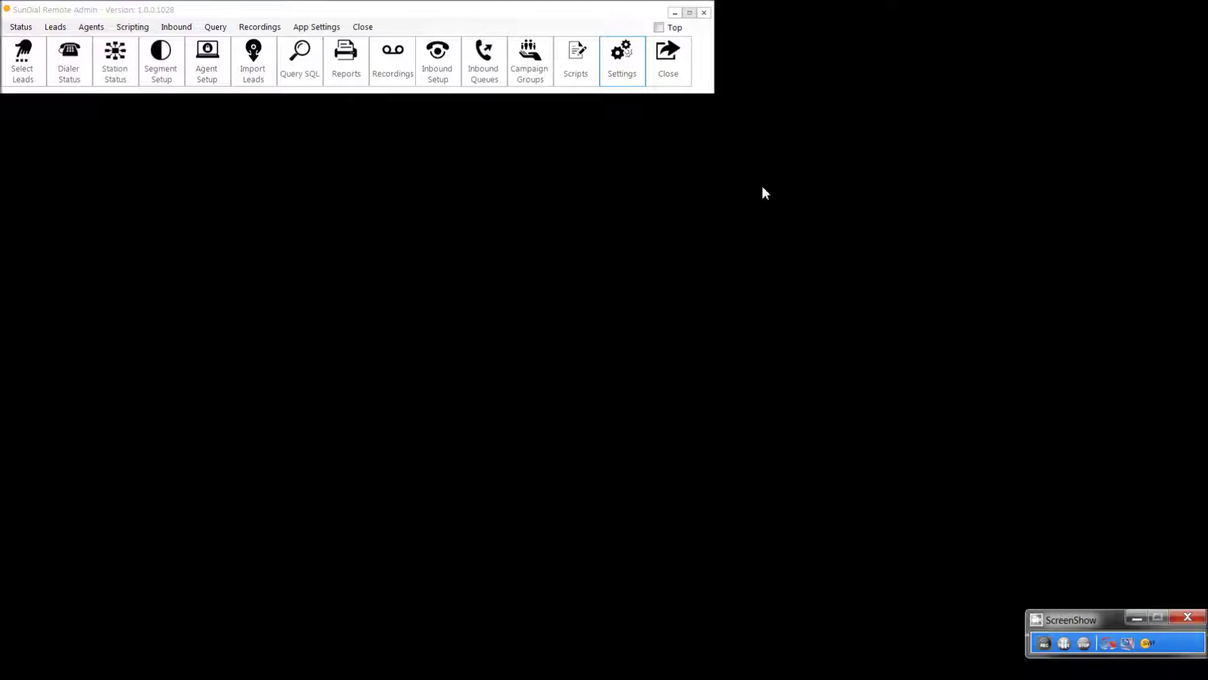
Step: Create a new script named ScottVideoDemoForm in the Script/Form Builder
left_click(575, 67)
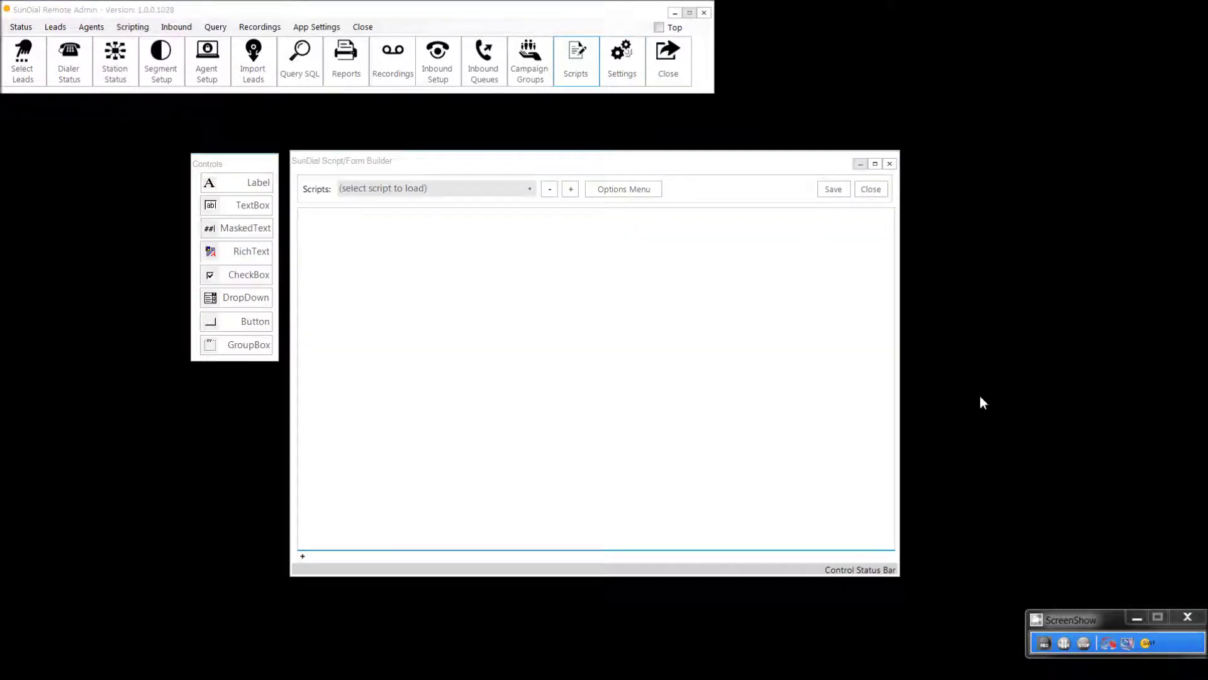
left_click(1084, 643)
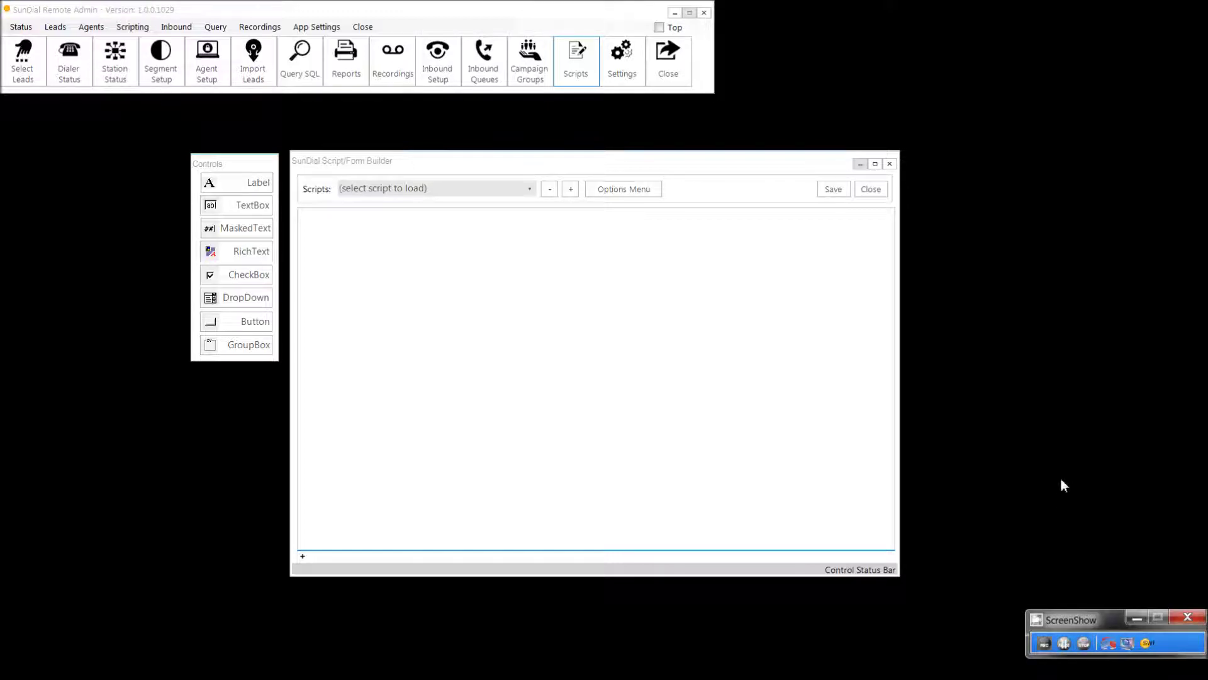
left_click(616, 191)
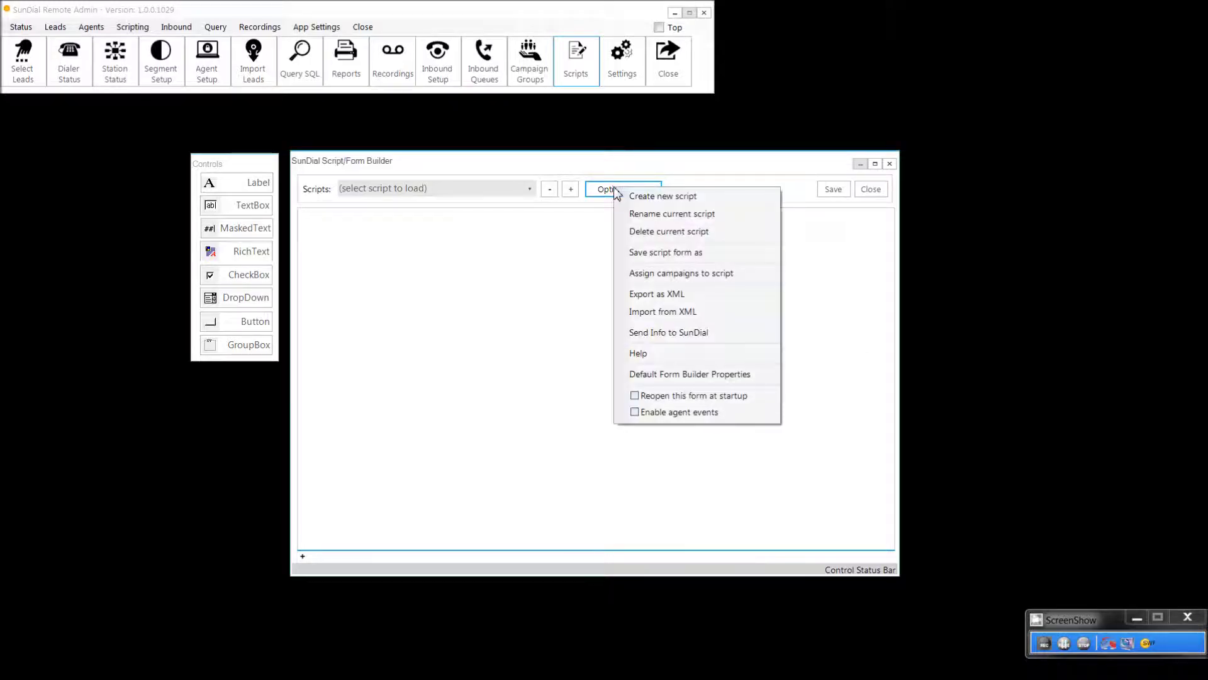
left_click(632, 198)
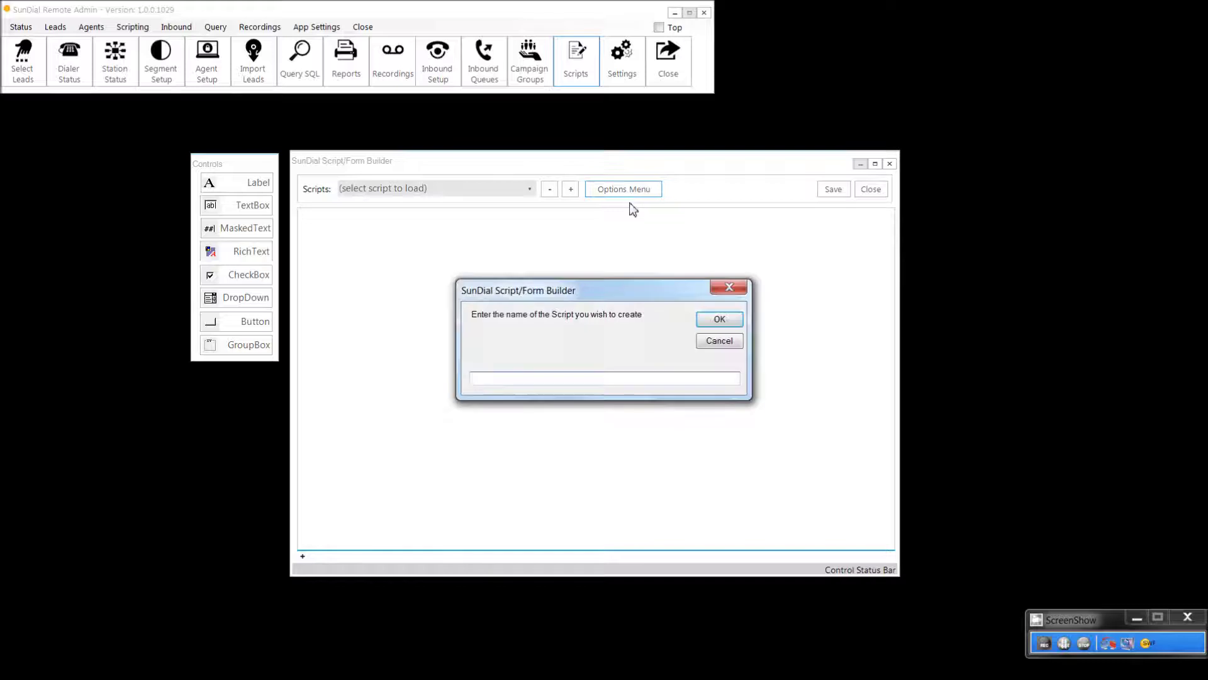
type("ScottVideoDemoForm")
key("Return")
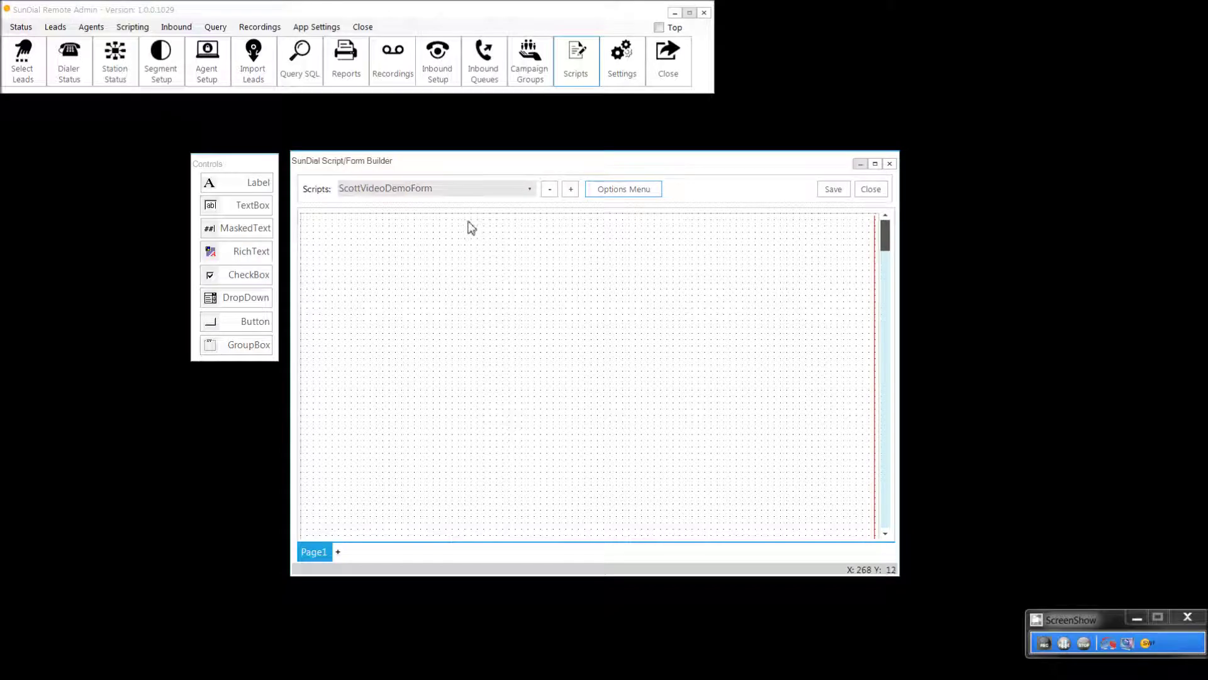
left_click(1082, 645)
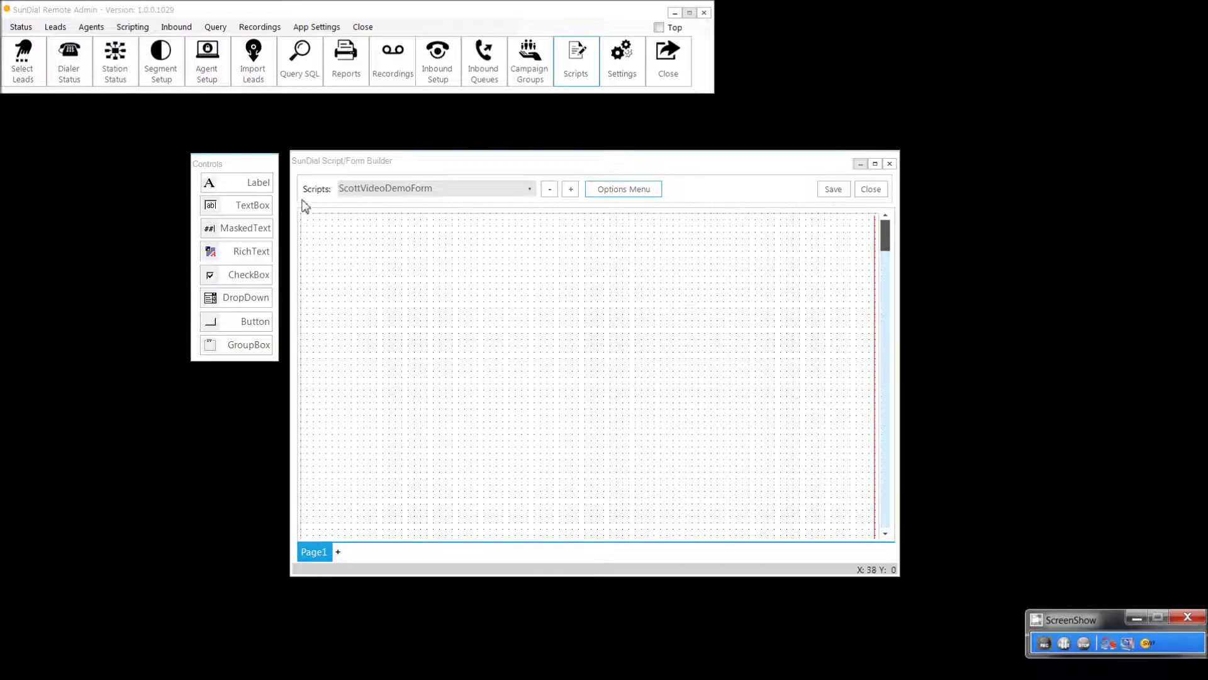
left_click(254, 184)
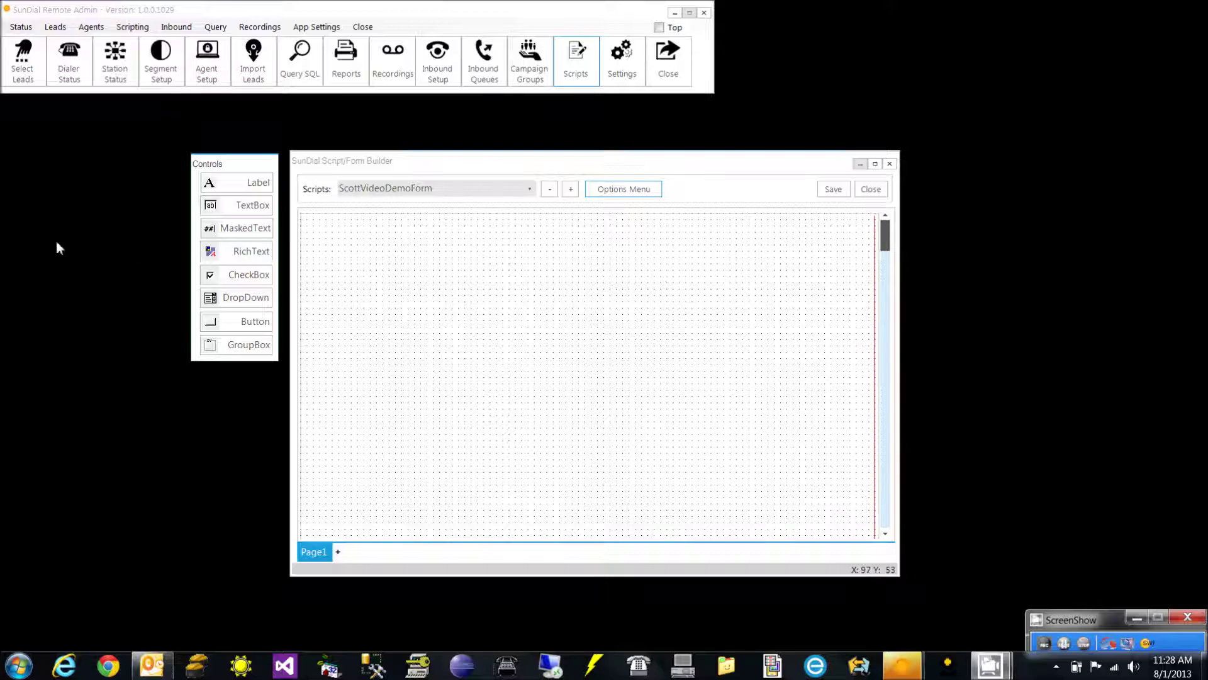
Step: Add RichTextBox1 to Page1, widen and heighten it, and move it to the top
left_click(239, 255)
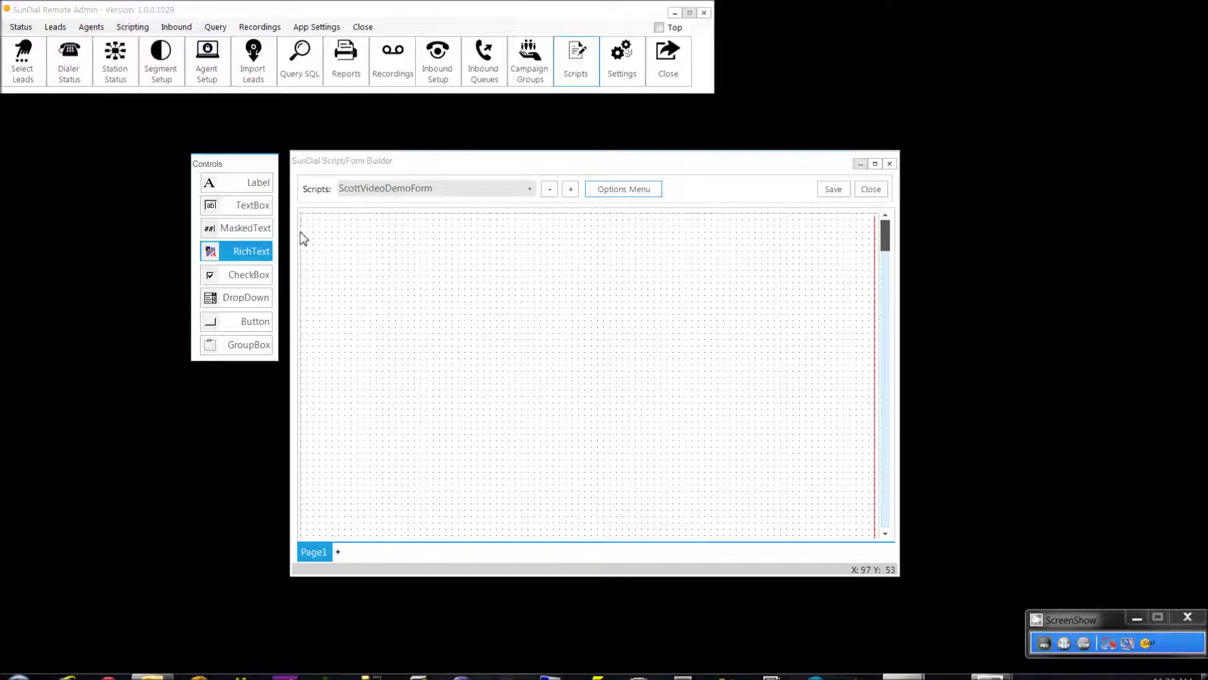
left_click(307, 227)
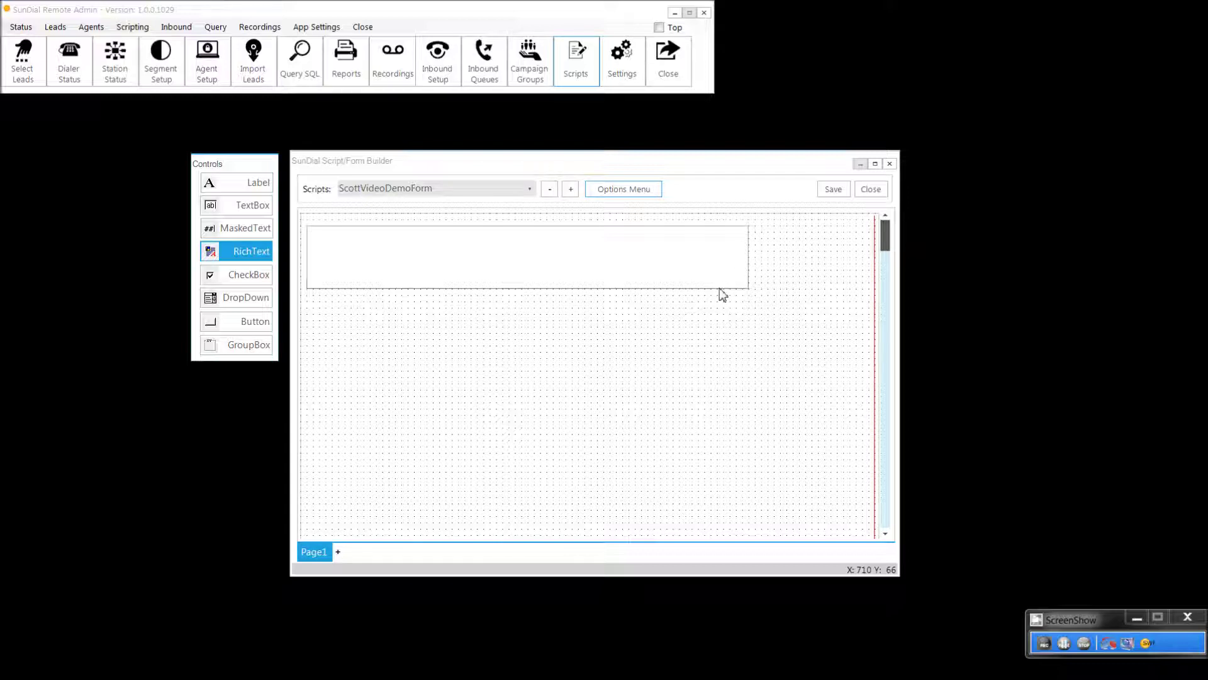
left_click(747, 260)
left_click_drag(771, 263, 862, 269)
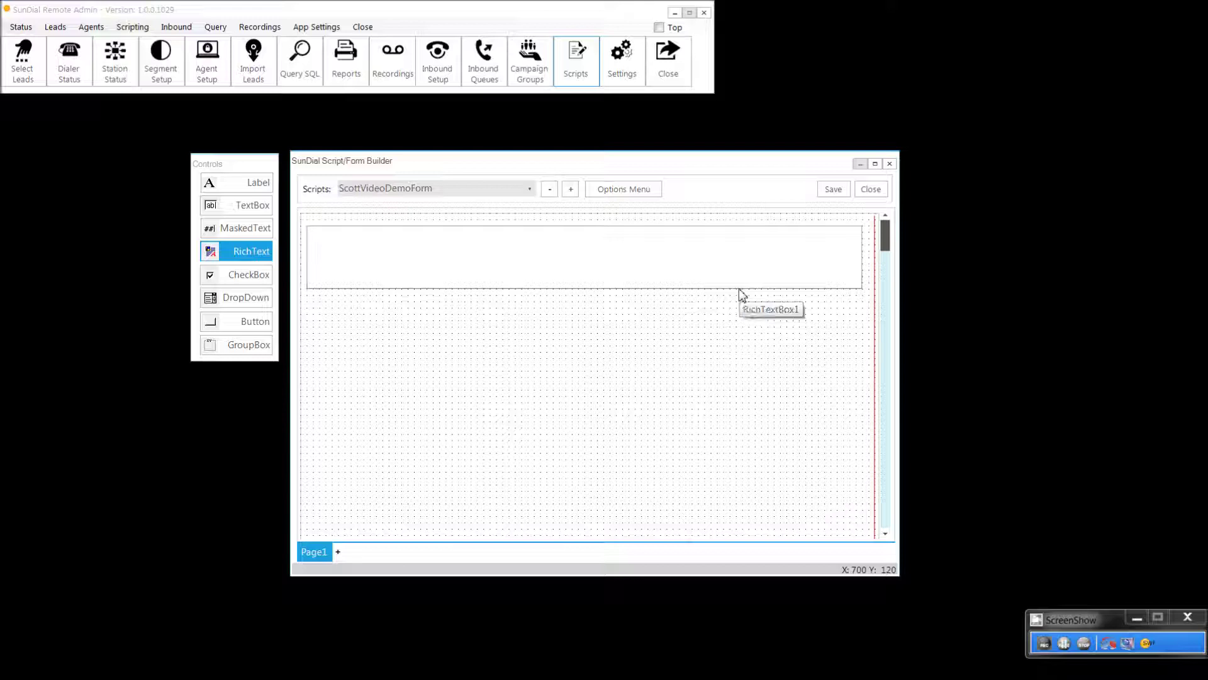
left_click_drag(740, 294, 741, 309)
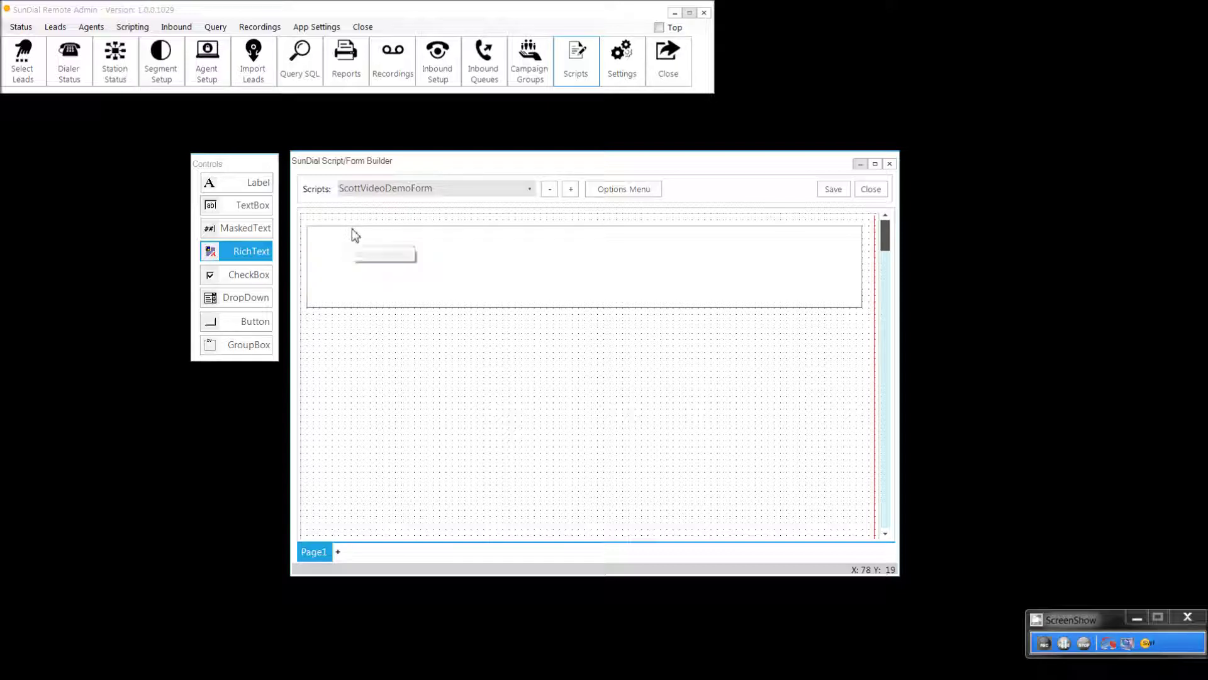
mouse_move(353, 230)
left_mouse_down()
mouse_move(364, 267)
mouse_move(341, 245)
mouse_move(352, 211)
left_mouse_up()
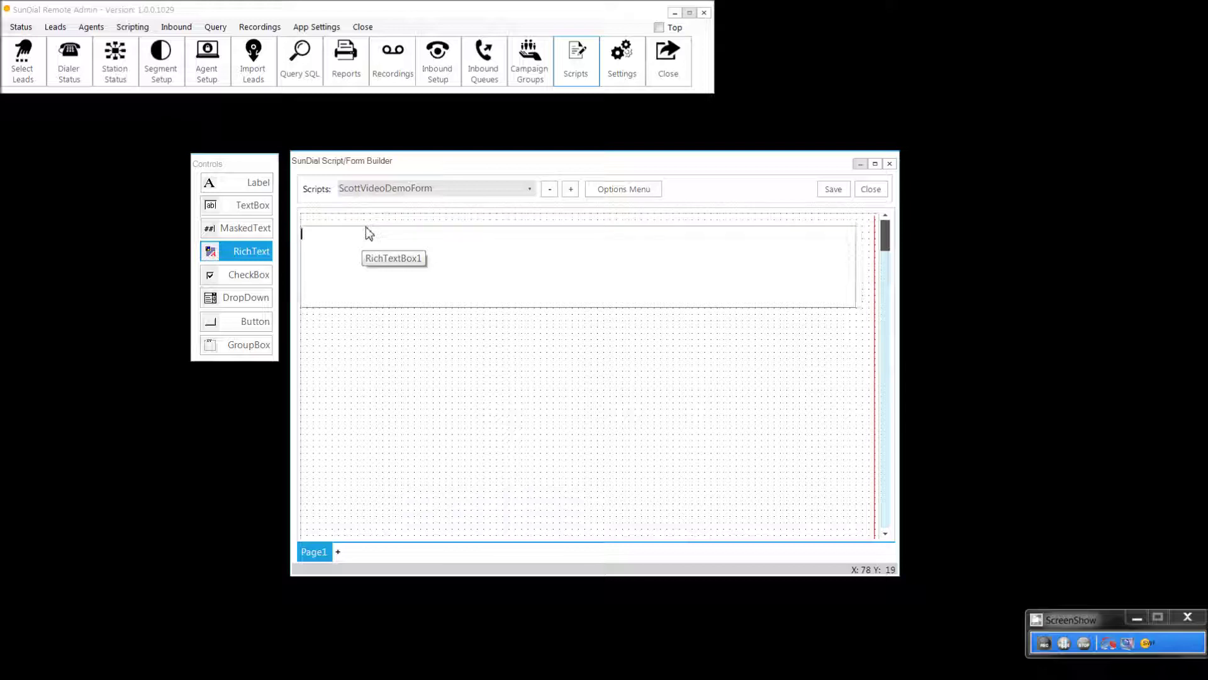
key("Left")
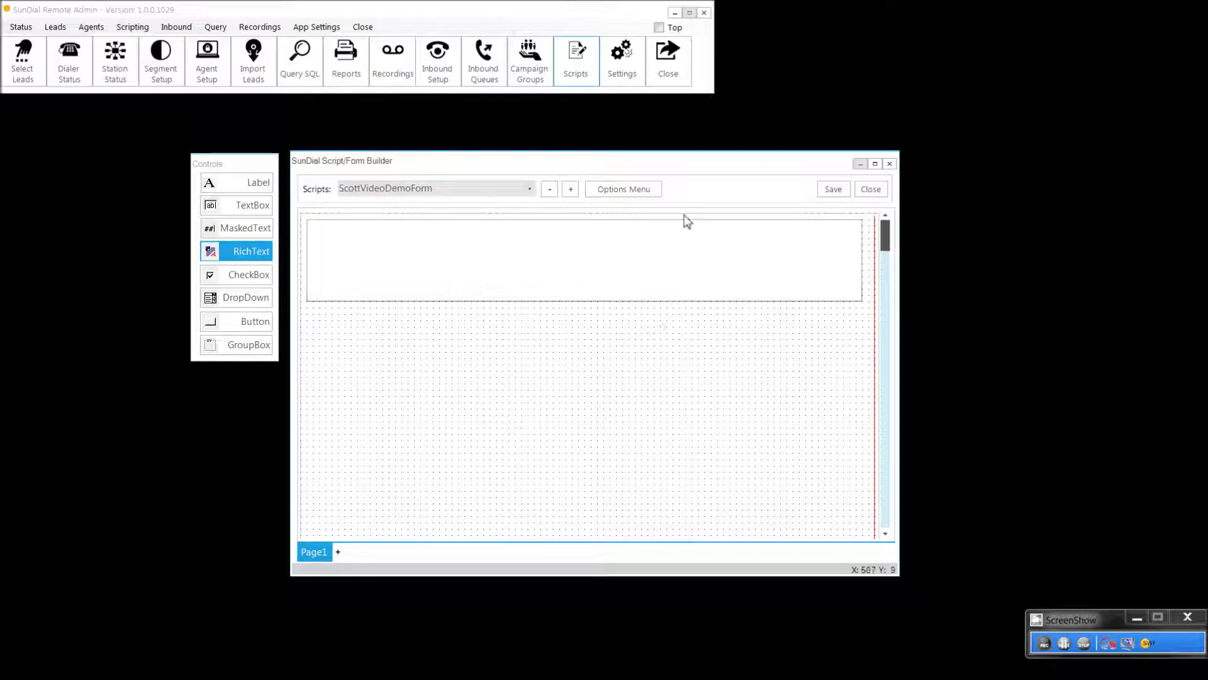
left_click(649, 193)
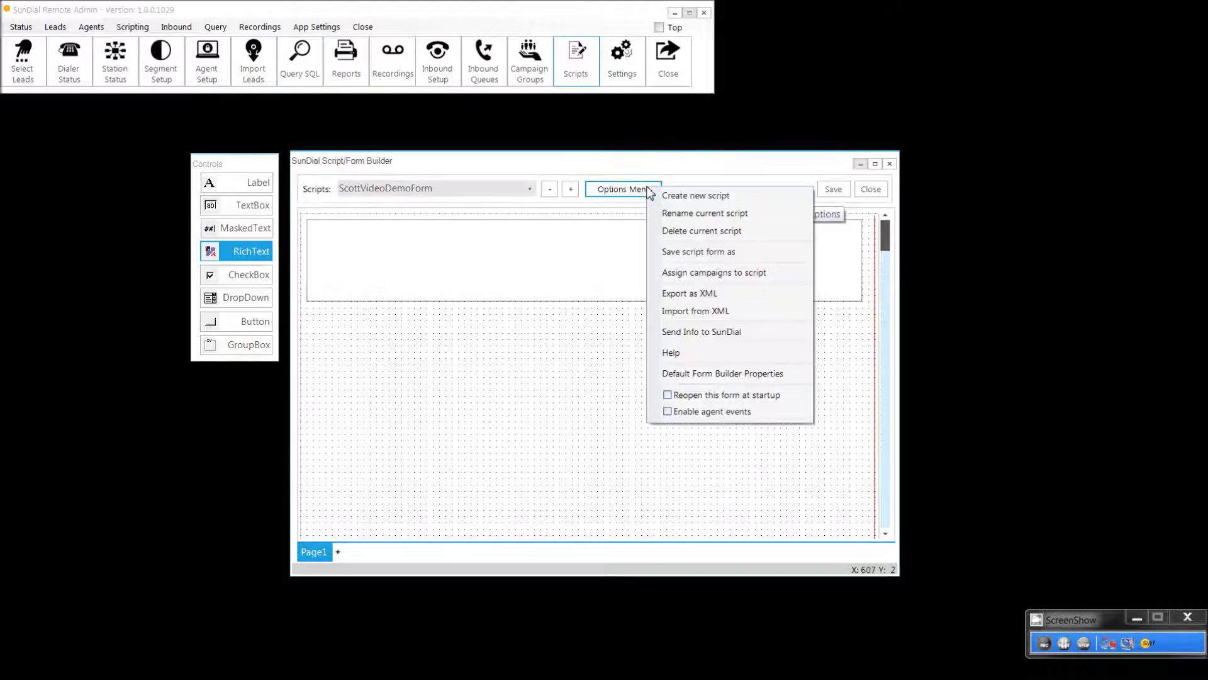
left_click(714, 358)
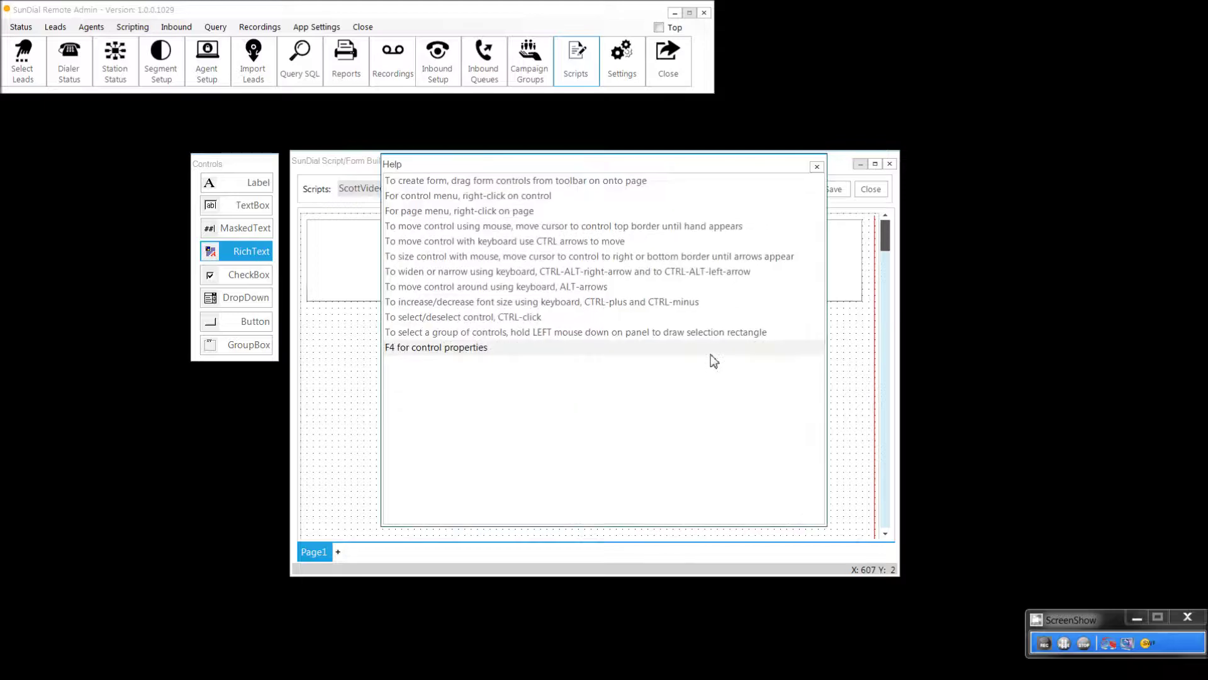
left_click_drag(573, 169, 688, 261)
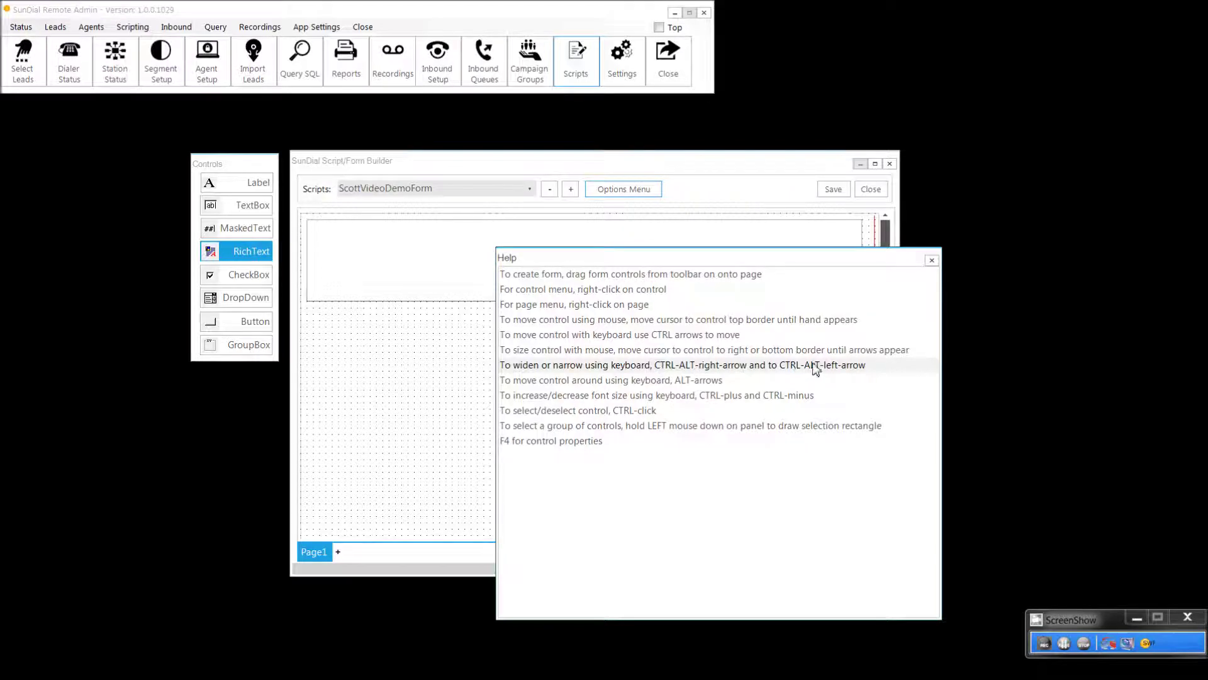
left_click_drag(577, 263, 982, 238)
key("ctrl+alt+Left")
key("ctrl+alt+Left")
key("ctrl+alt+Left")
key("ctrl+alt+Left")
key("ctrl+alt+Right")
key("ctrl+alt+Right")
key("ctrl+alt+Right")
key("ctrl+alt+Right")
key("ctrl+alt+Right")
key("ctrl+alt+Left")
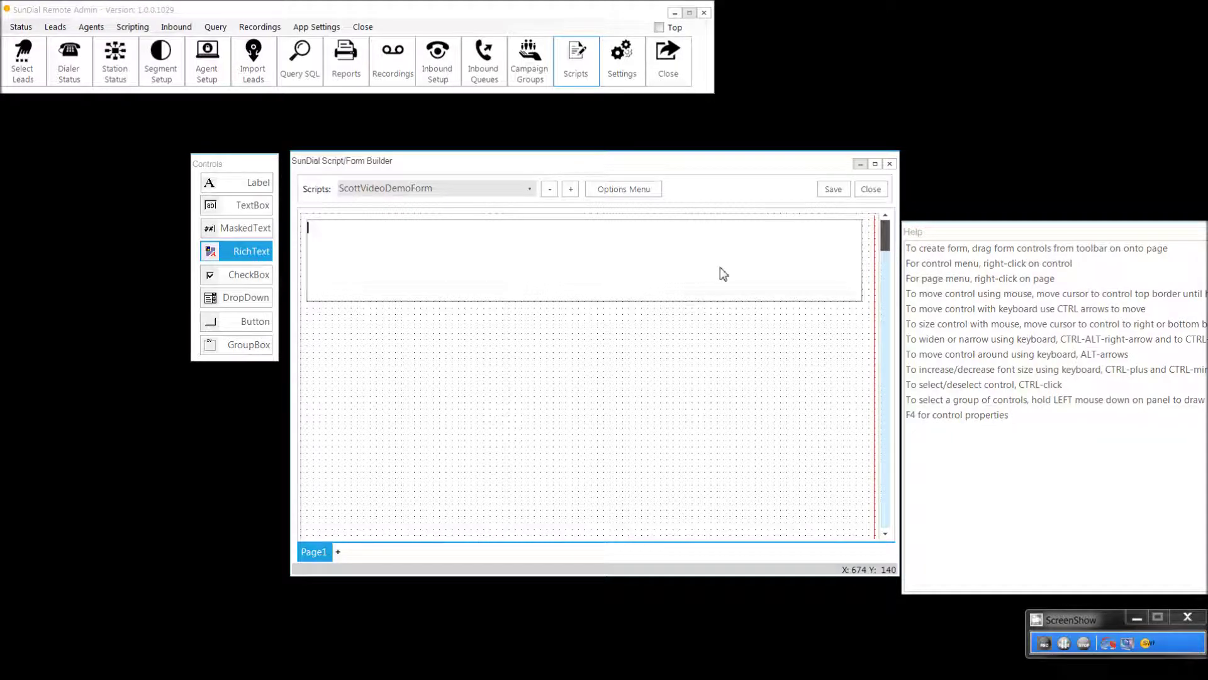
mouse_move(1082, 678)
mouse_move(1087, 258)
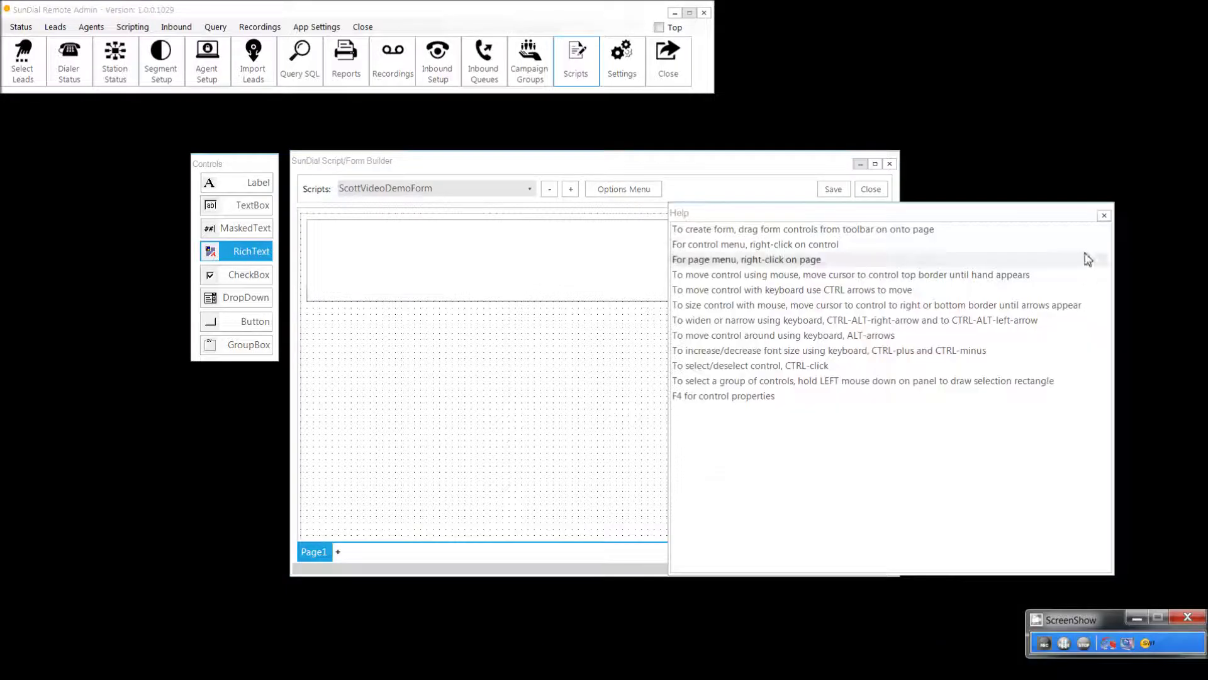
left_click(1103, 216)
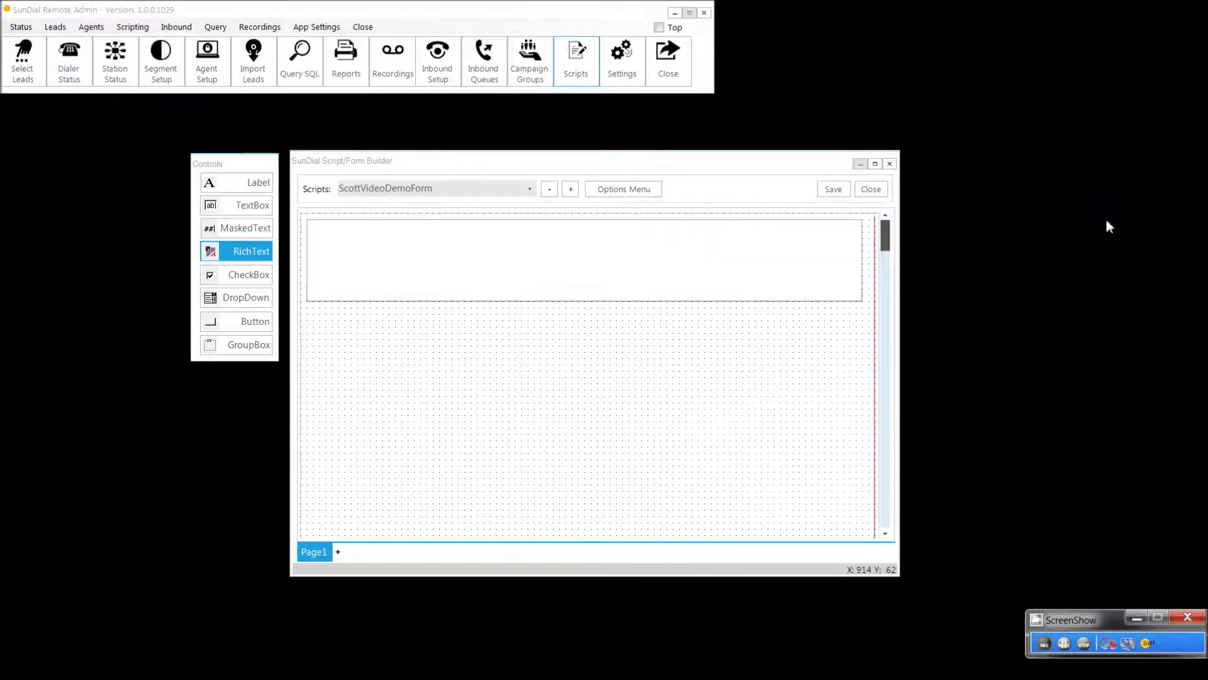
Step: Type the caller greeting from SunDial, ending 'You can relax can't you?', into RichTextBox1
left_click(531, 259)
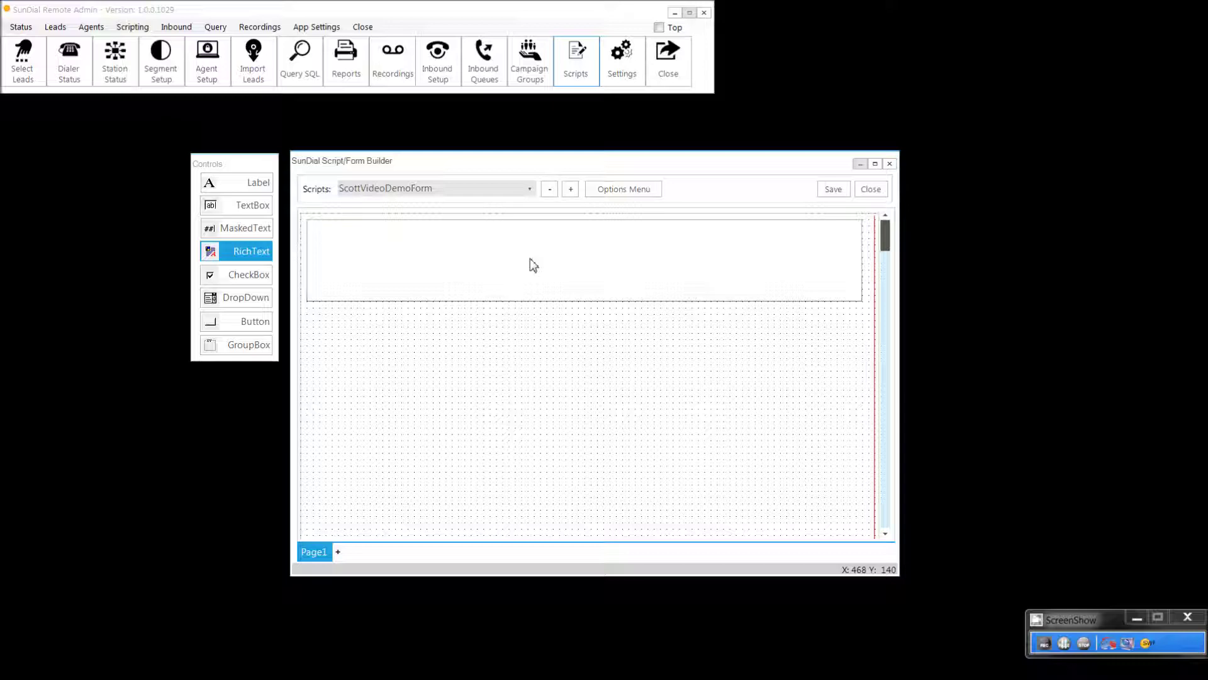
type("Hello, this is sc")
key("BackSpace")
key("BackSpace")
type("Scott and I'm calling from SunDia")
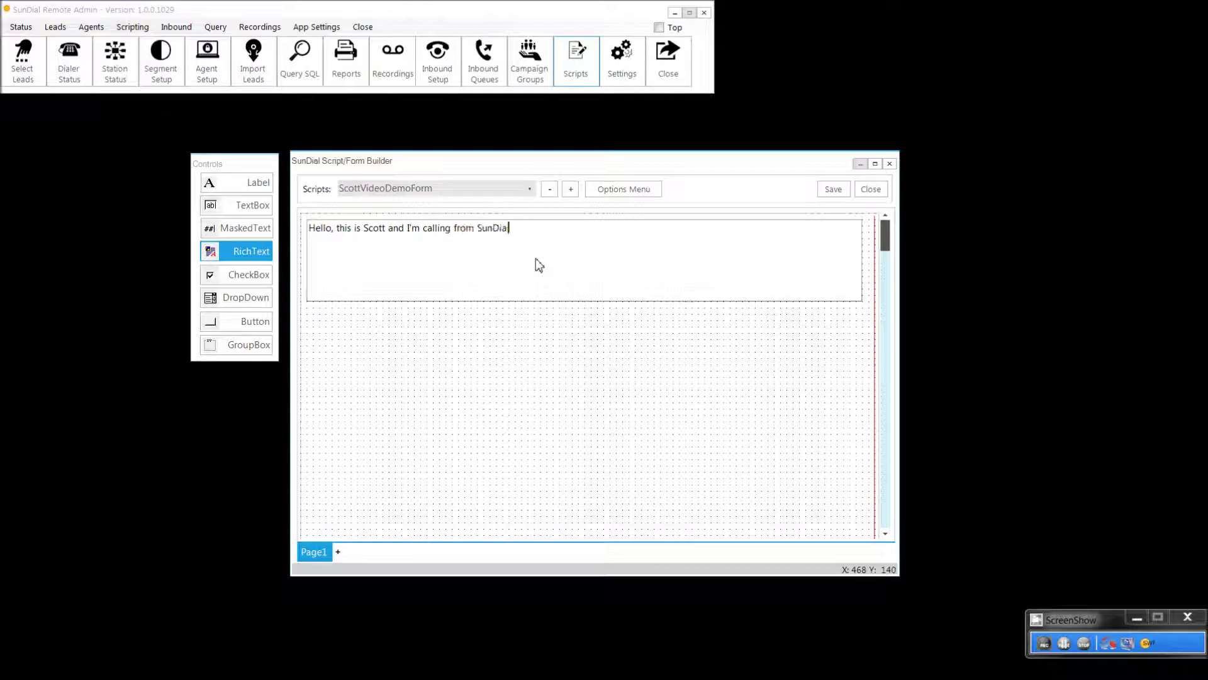
type("l.  I'm not calling to")
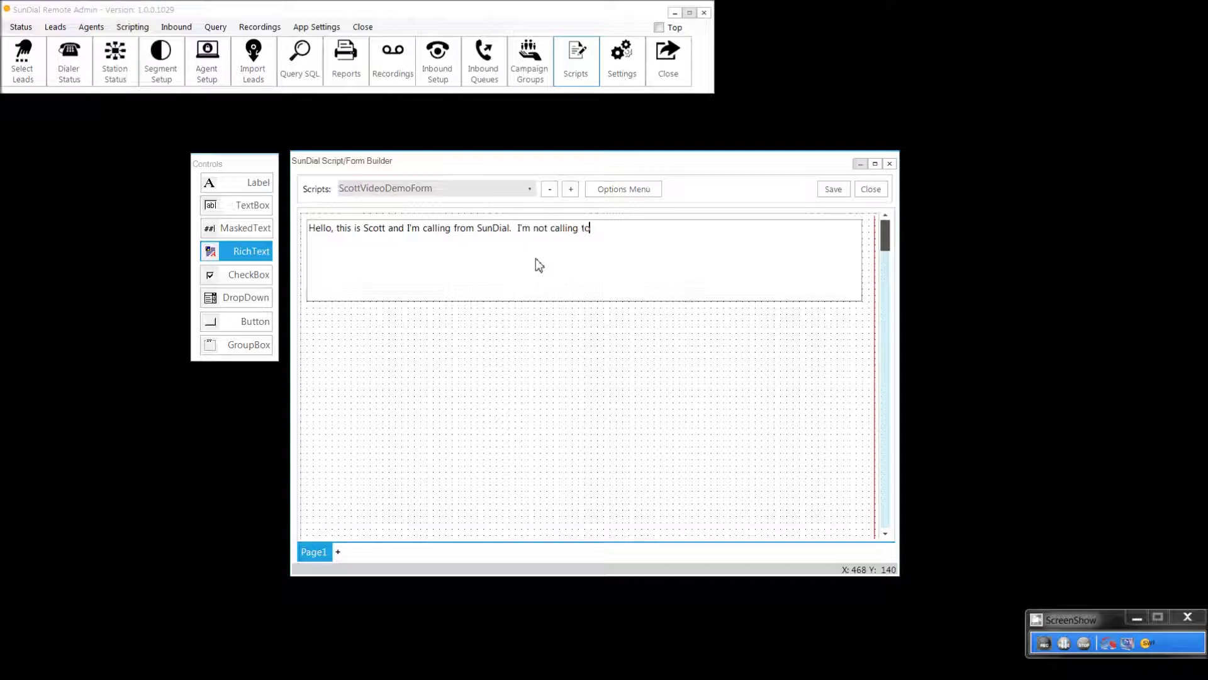
type(" sell you ar")
type("ything so please rele")
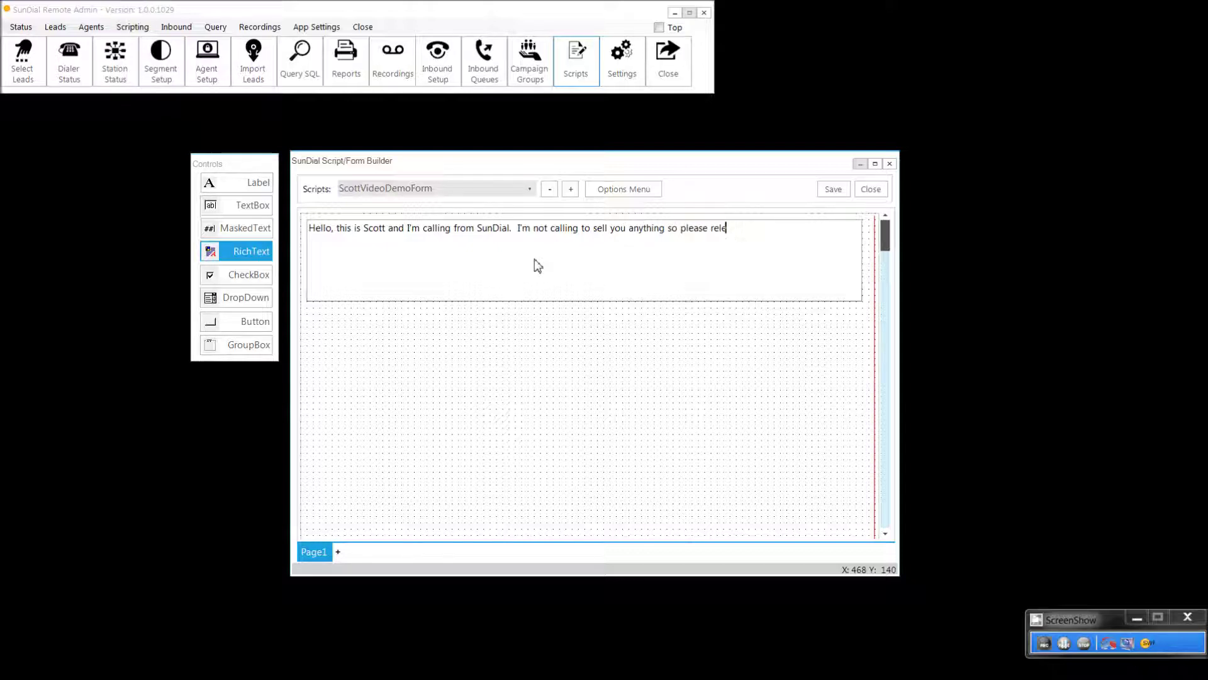
key("BackSpace")
type("ax.  You can relax can't you?")
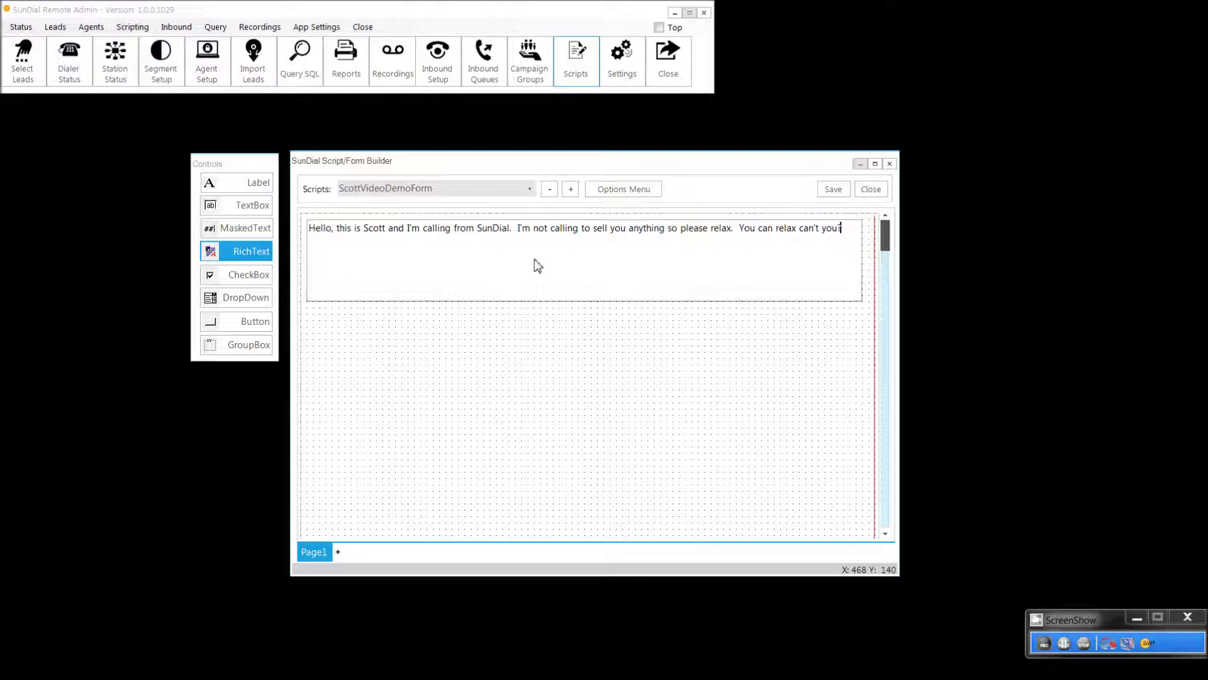
right_click(535, 259)
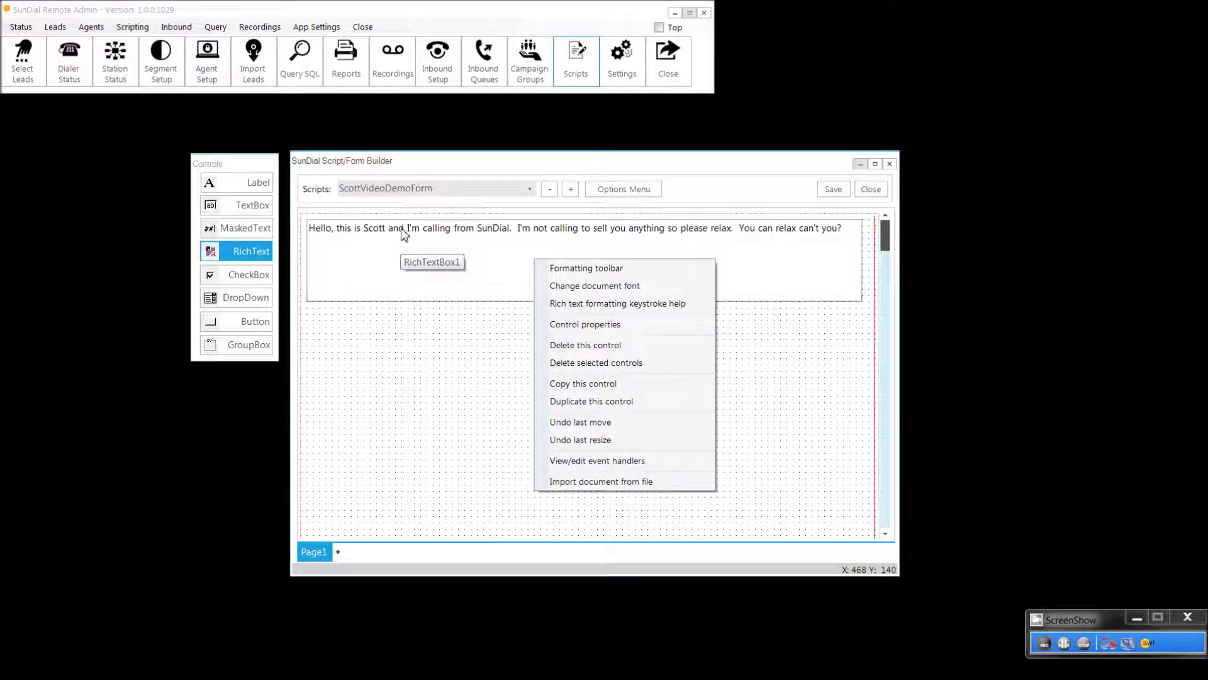
Step: Select all the greeting text and increase its font size two steps
left_click(550, 271)
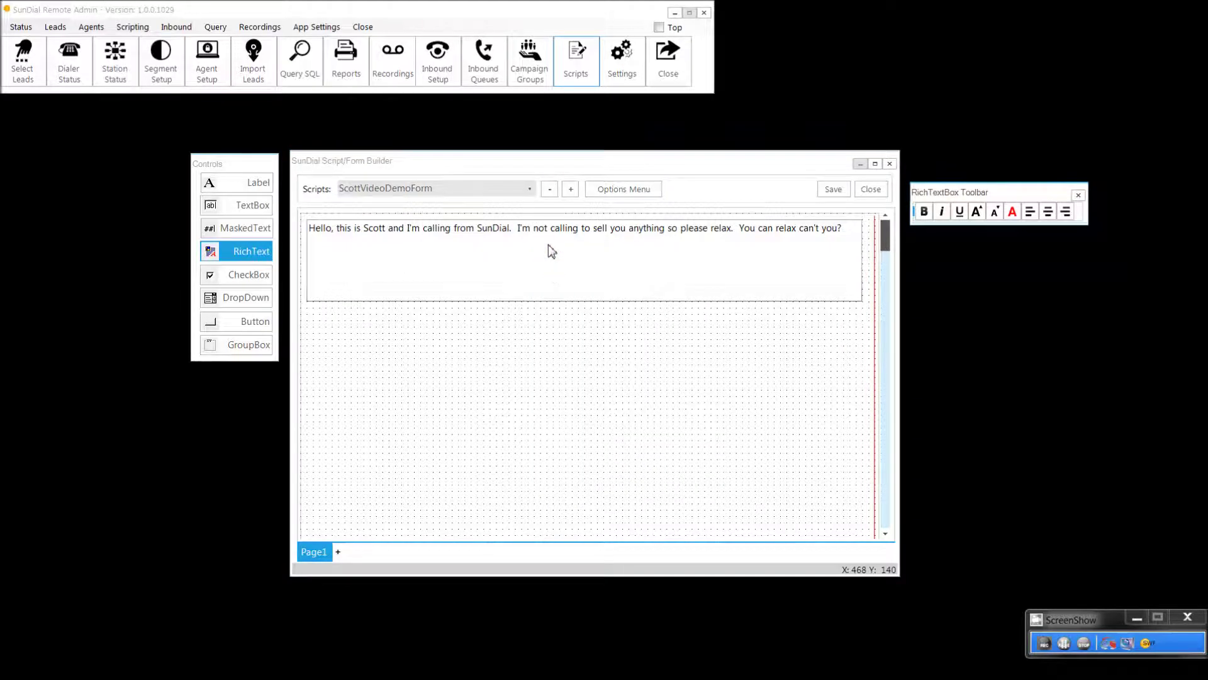
left_click(515, 232)
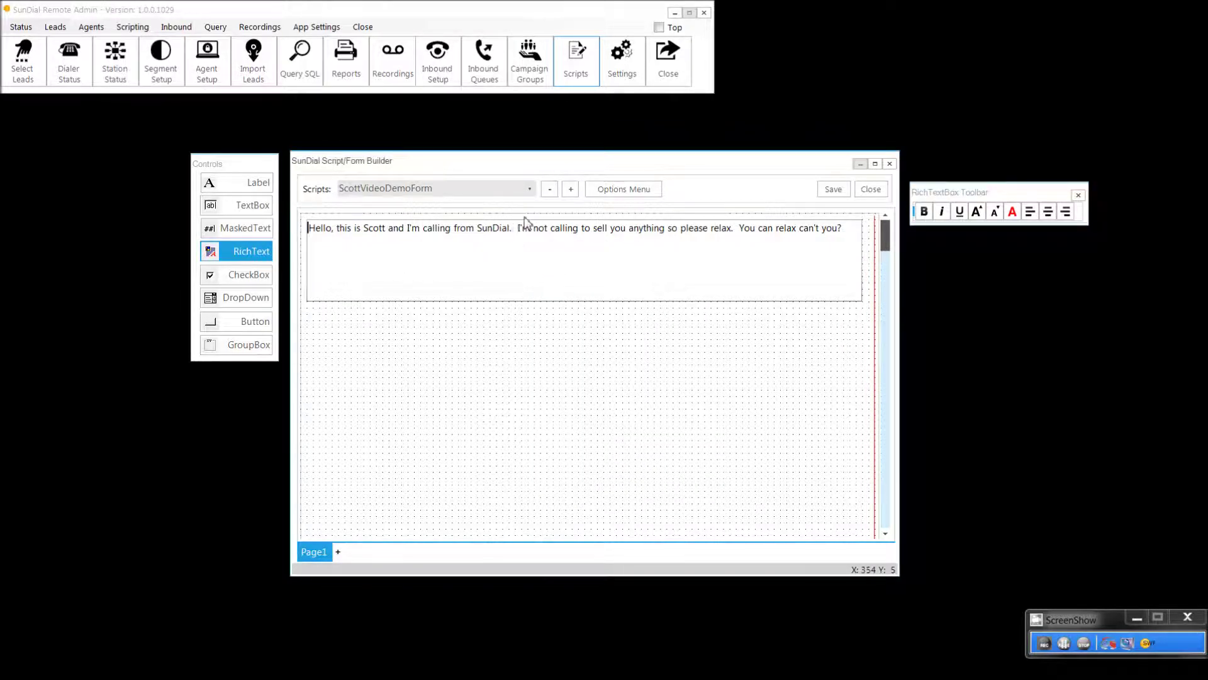
key("ctrl+a")
left_click(977, 212)
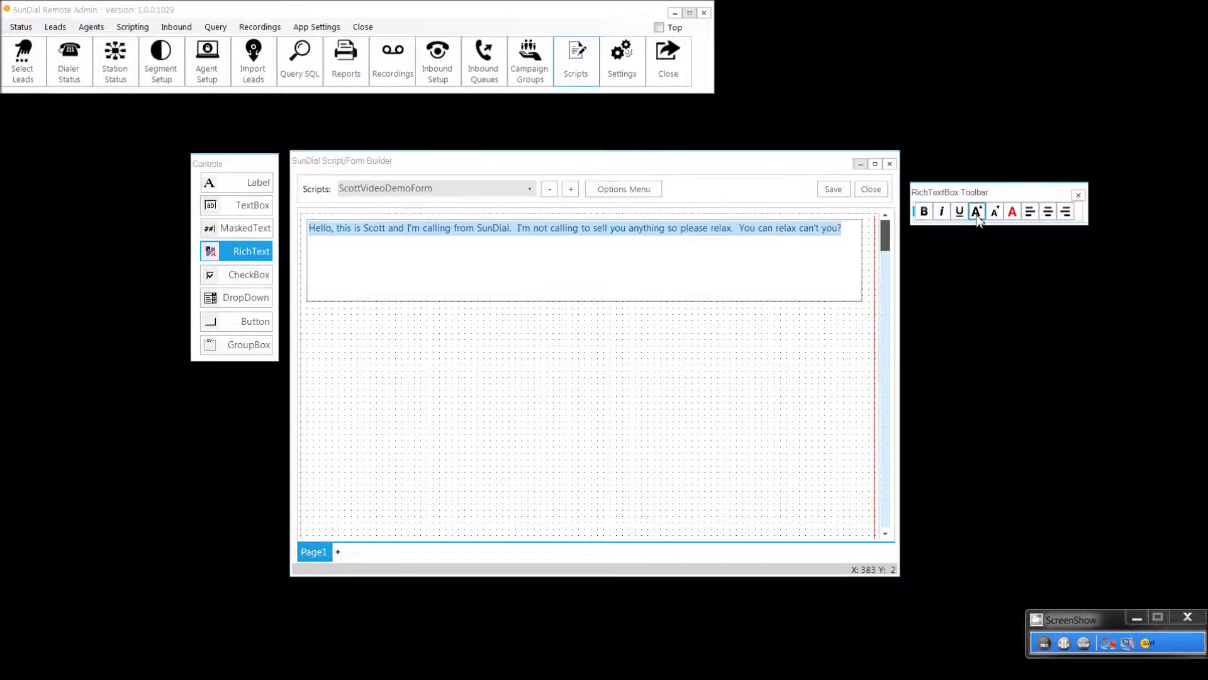
left_click(976, 212)
Step: Colour the word SunDial blue in the greeting
left_click(557, 235)
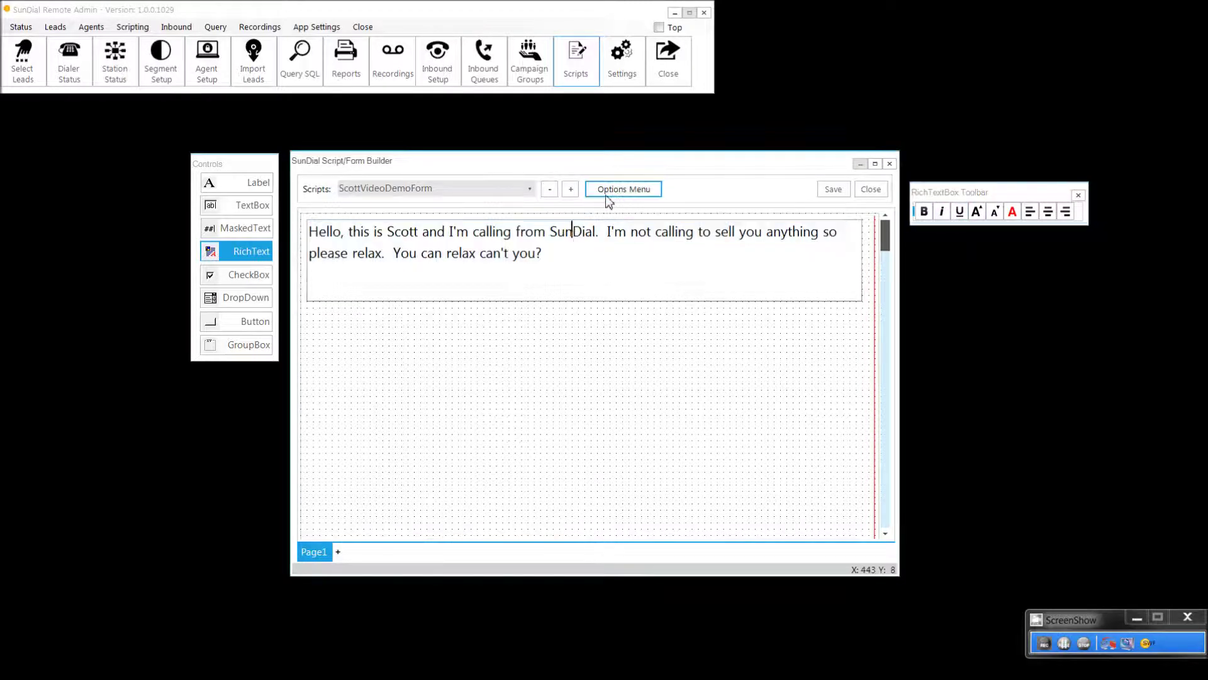
key("ctrl+Left")
key("ctrl+shift+Right")
key("shift+Left")
key("shift+Left")
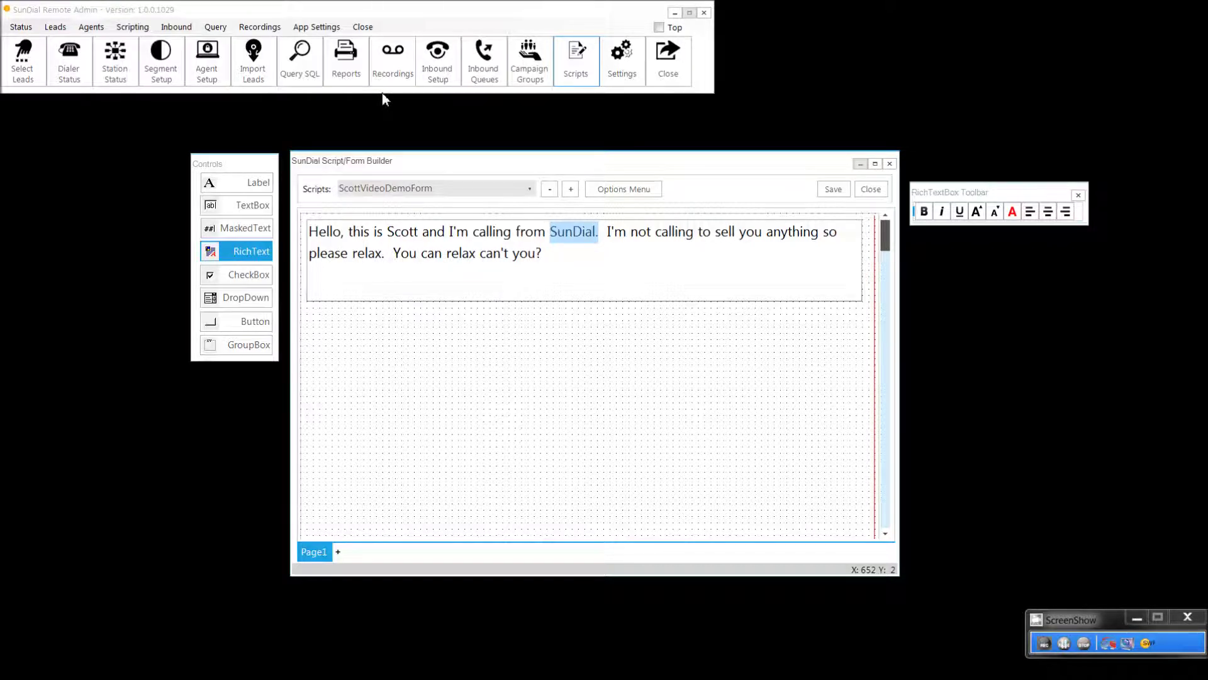
key("ctrl+Left")
key("ctrl+shift+Left")
key("ctrl+shift+Left")
key("ctrl+shift+Right")
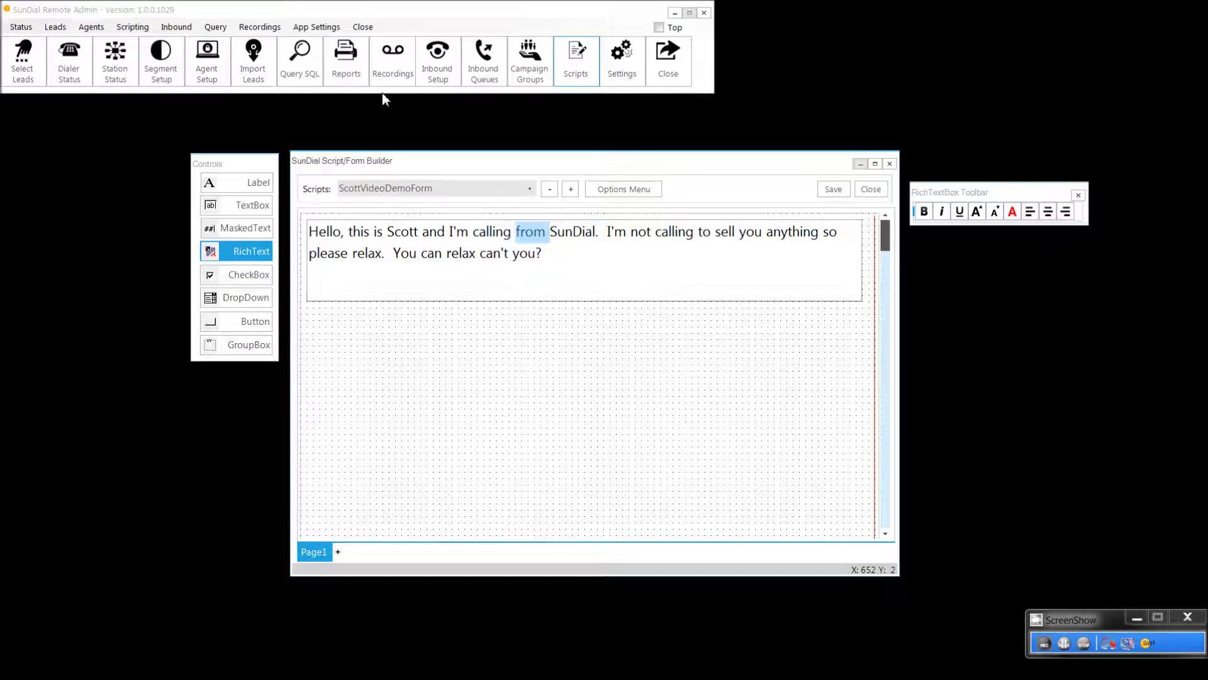
key("ctrl+shift+Right")
key("ctrl+shift+Right")
key("shift+Left")
key("shift+Left")
key("shift+Left")
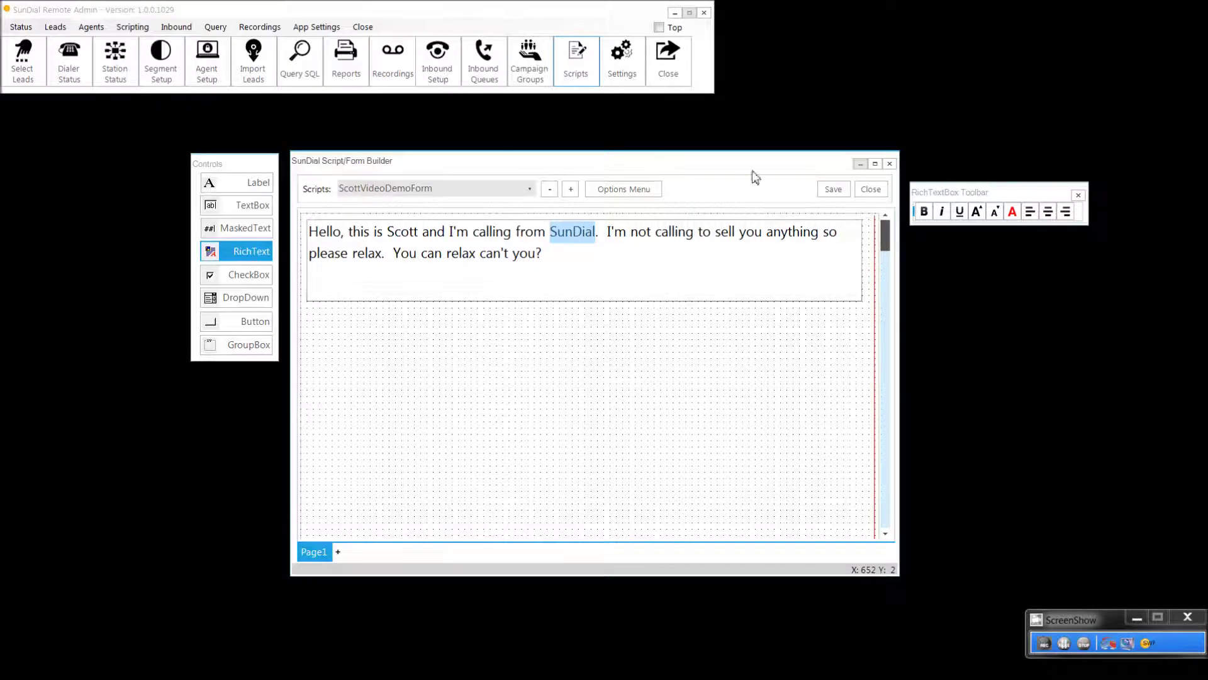
left_click(1012, 213)
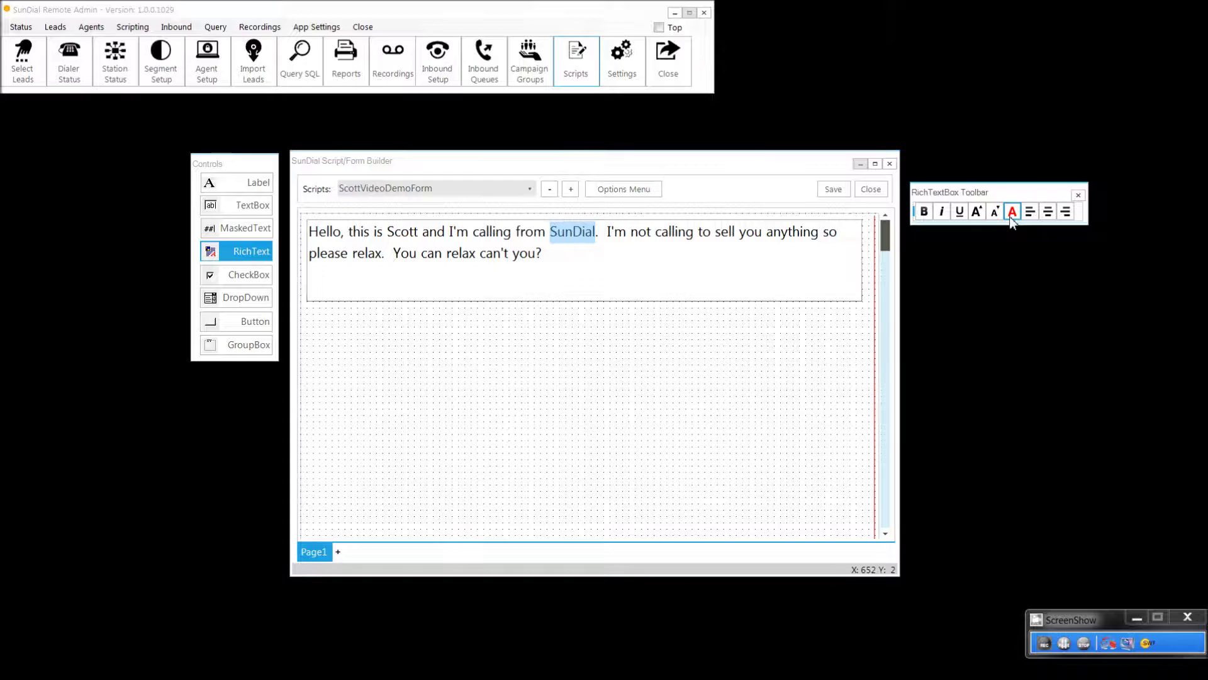
left_click(647, 308)
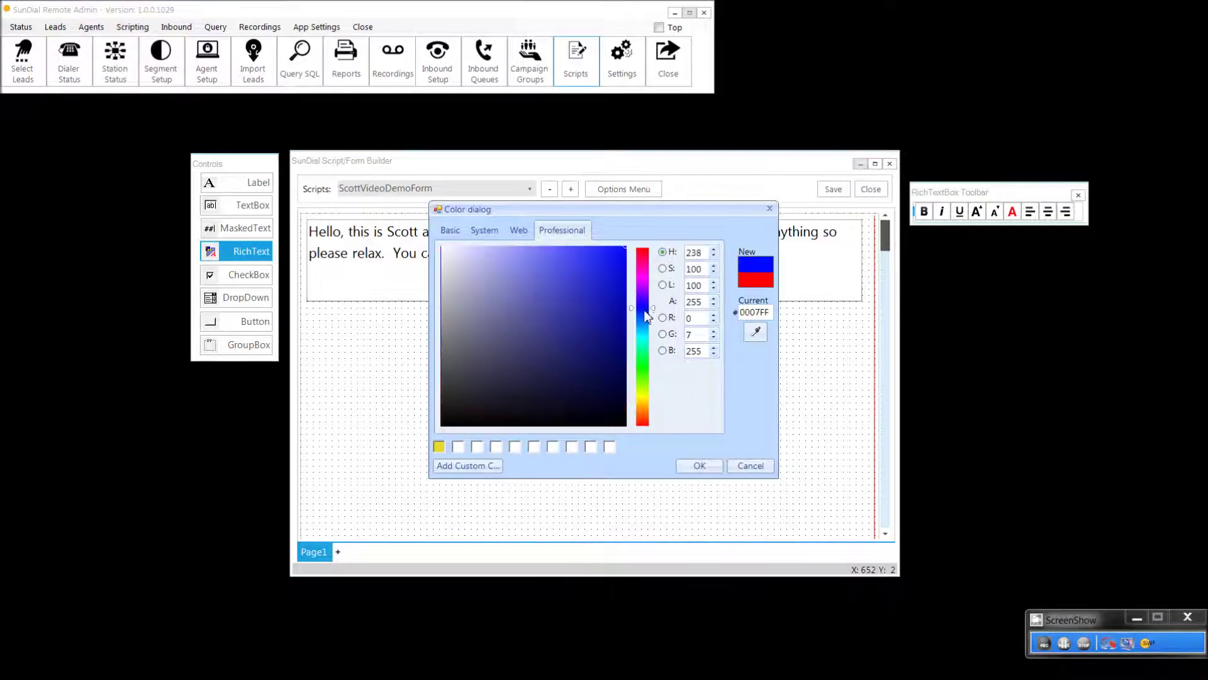
left_click(700, 465)
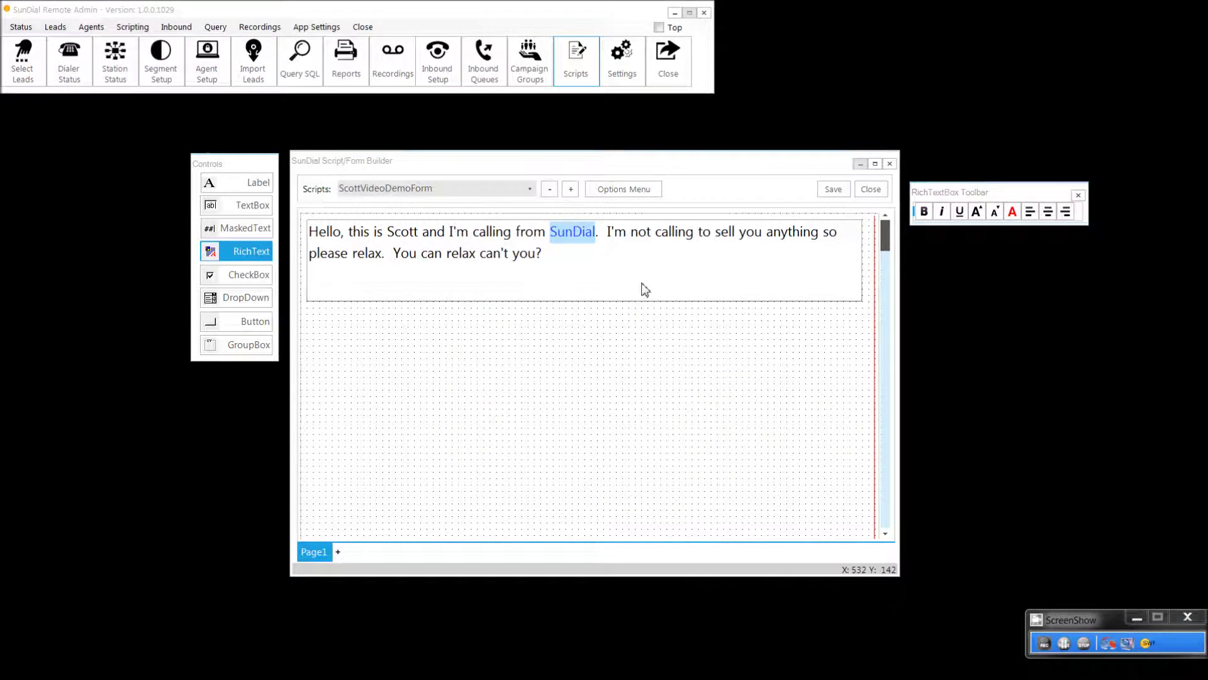
left_click(620, 275)
Step: Show RichTextBox1's control properties panel and move it next to the form
right_click(598, 261)
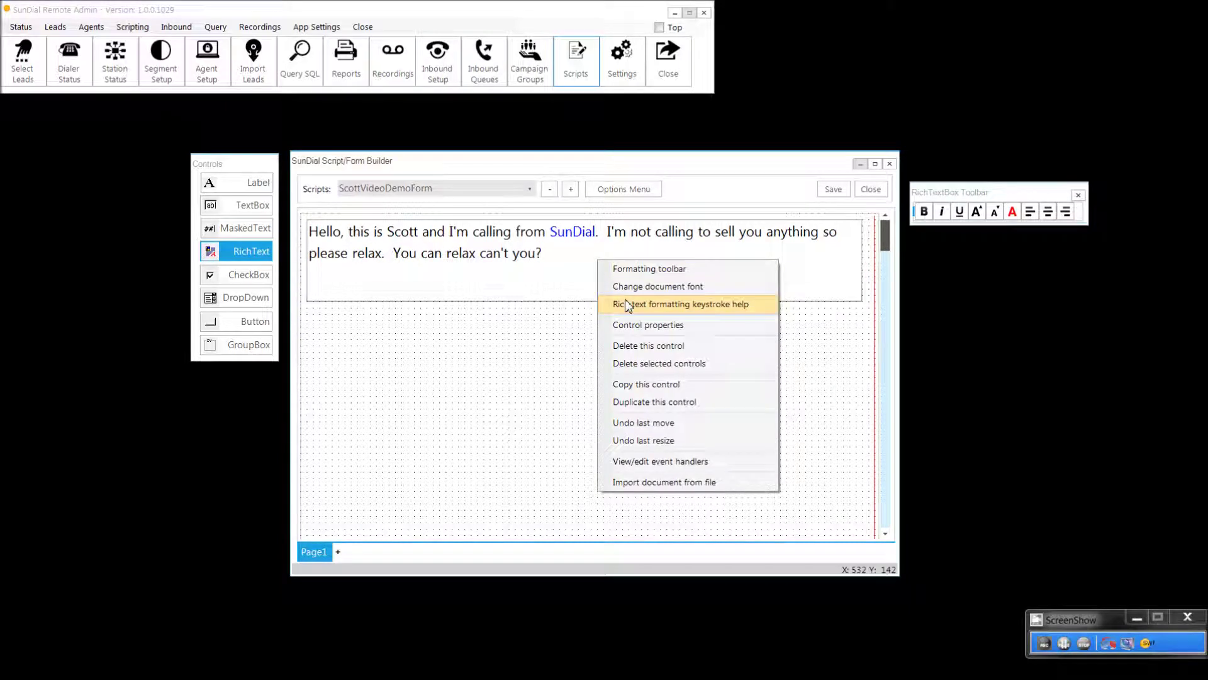
left_click(638, 325)
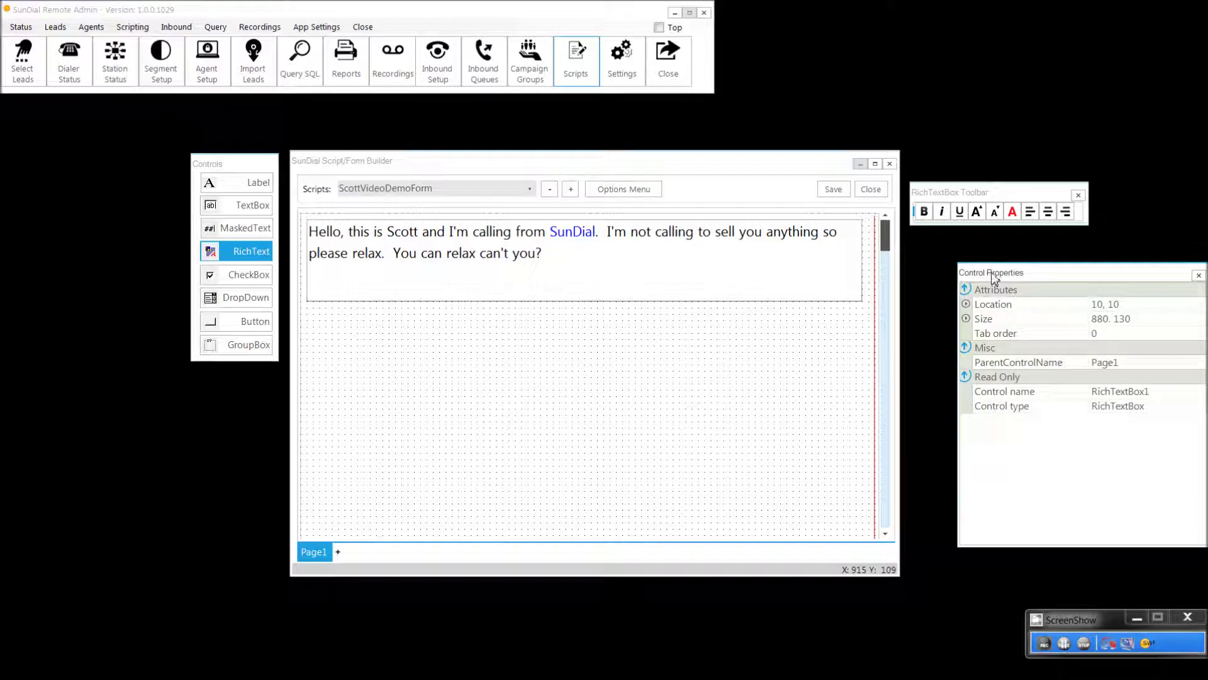
left_click(778, 279)
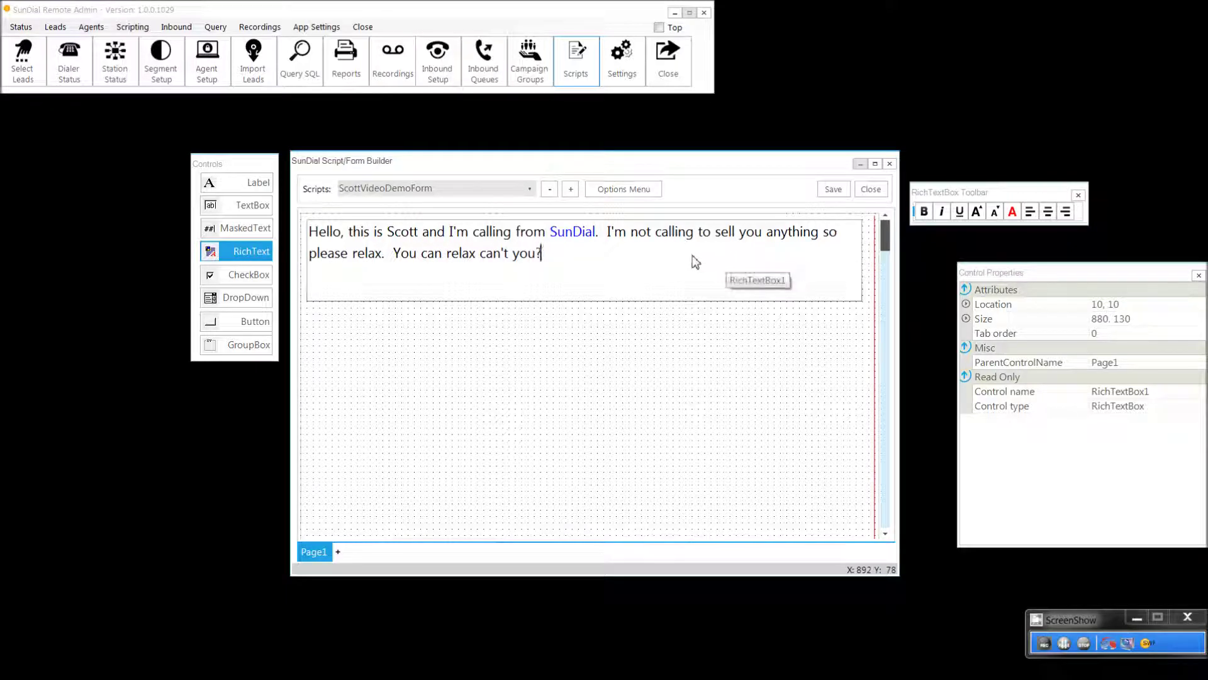
right_click(652, 249)
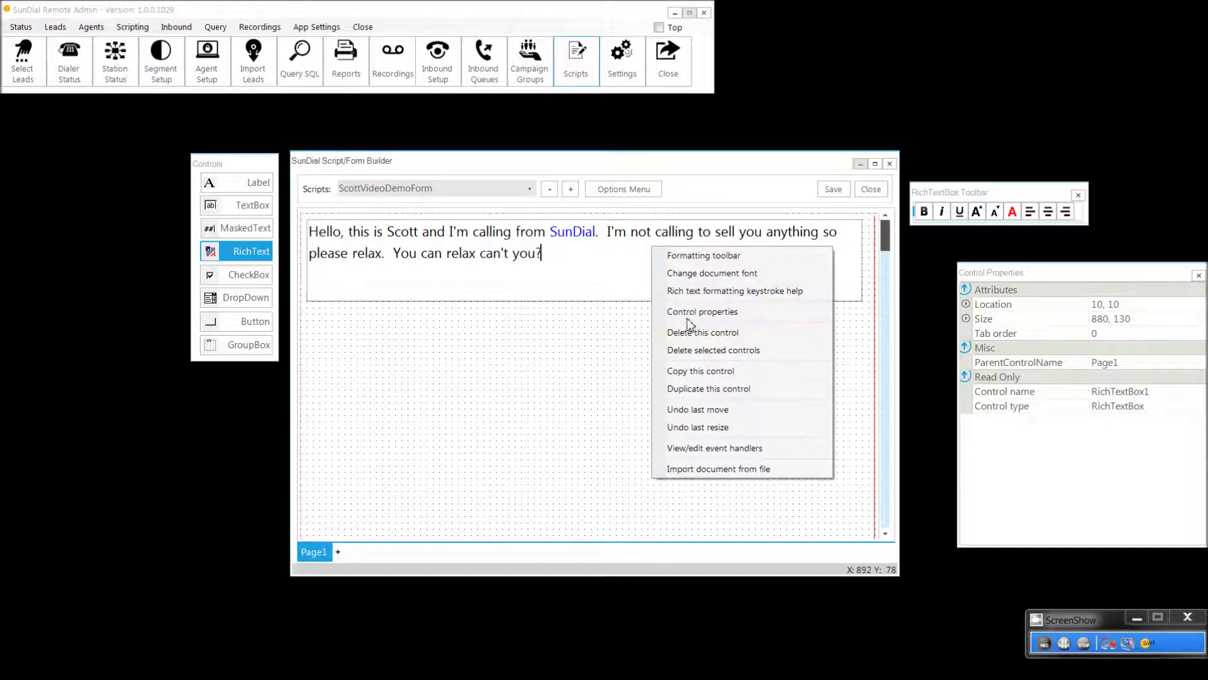
left_click(988, 273)
left_click_drag(987, 272, 934, 256)
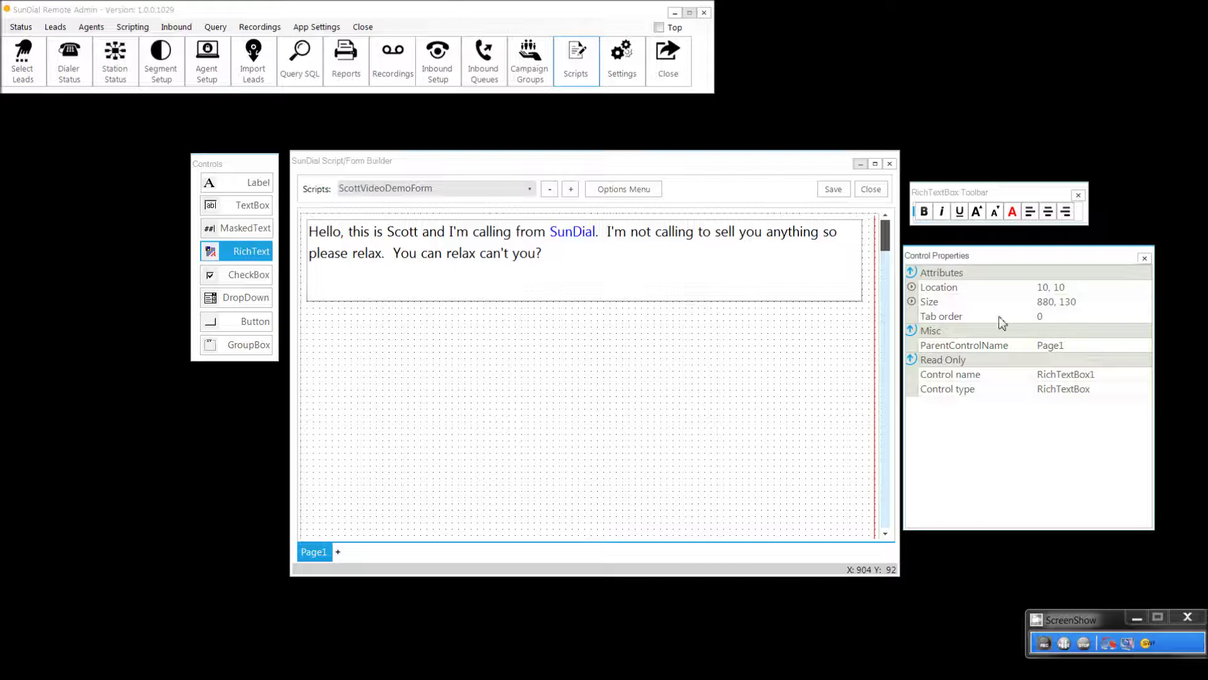
Step: Make the final word 'you' bold and try right and left alignment
left_click(712, 258)
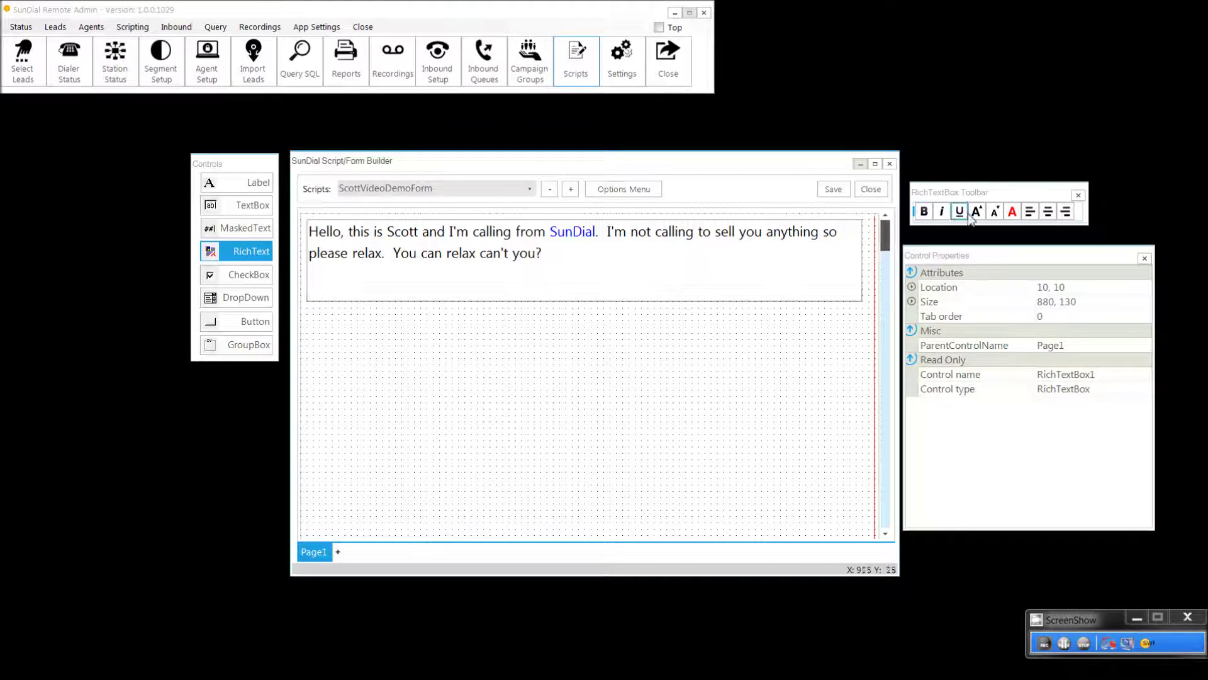
key("ctrl+shift+Left")
key("ctrl+shift+Left")
key("ctrl+shift+Right")
left_click(924, 212)
left_click(1065, 212)
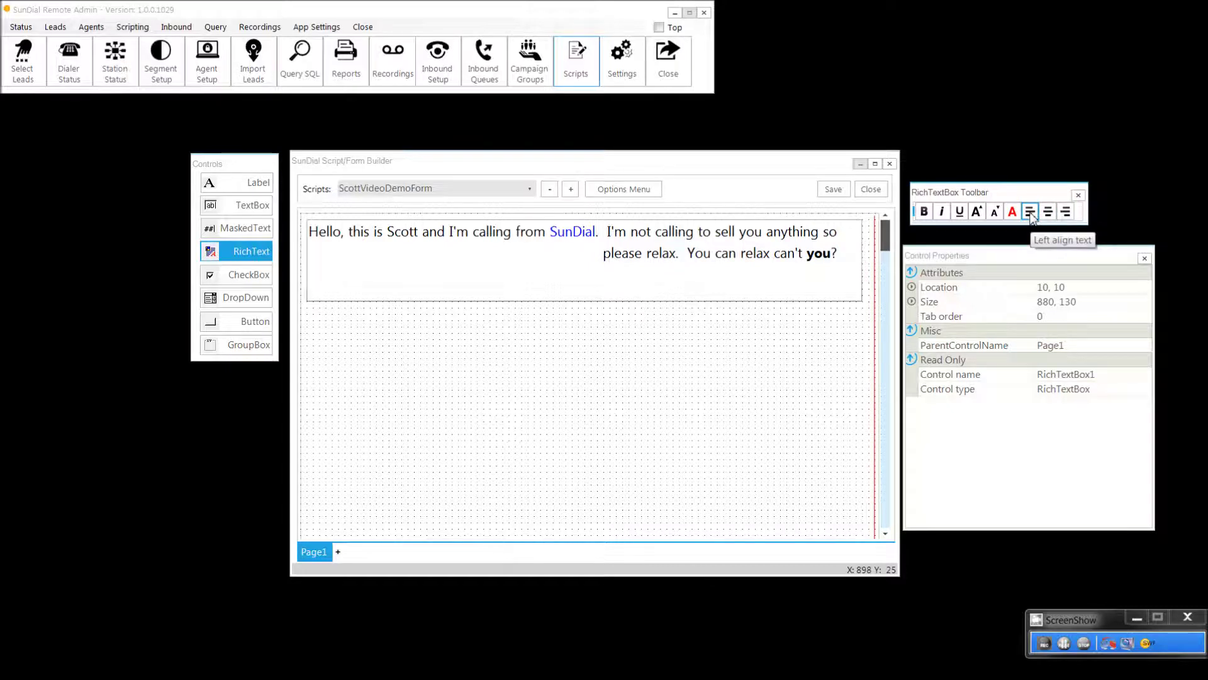
left_click(1031, 212)
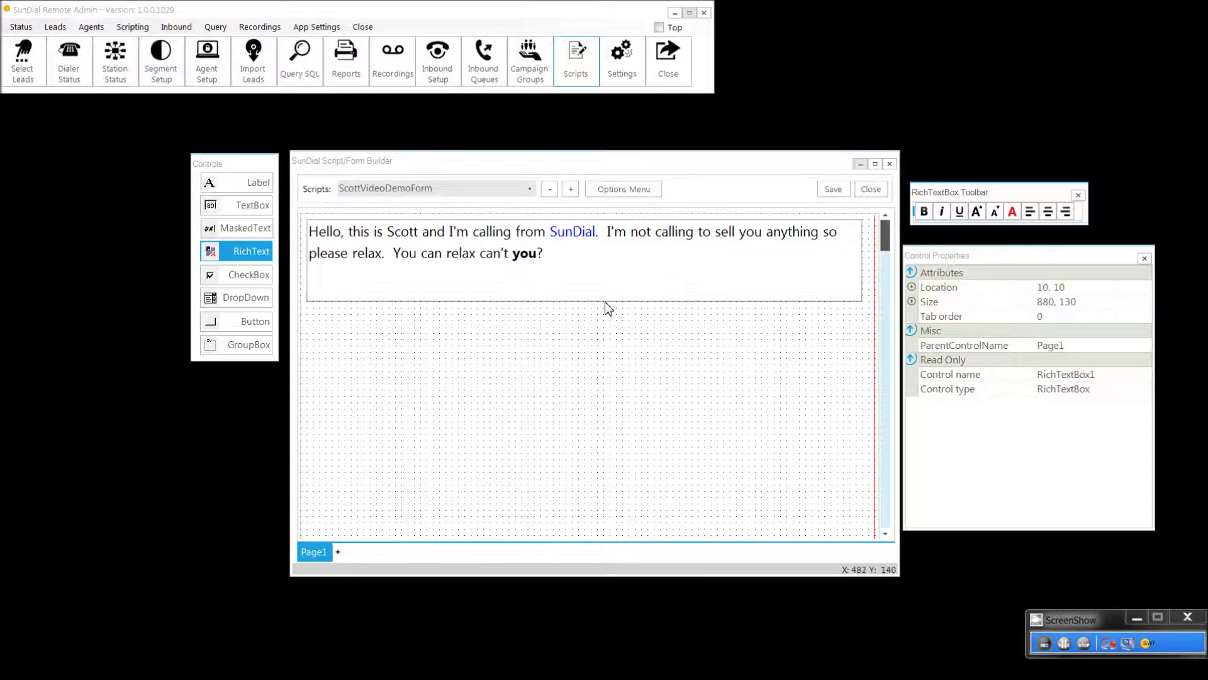
Step: Shorten the greeting box, add label 'What are you doing right now?' and a text box beside it
left_click_drag(605, 303, 592, 271)
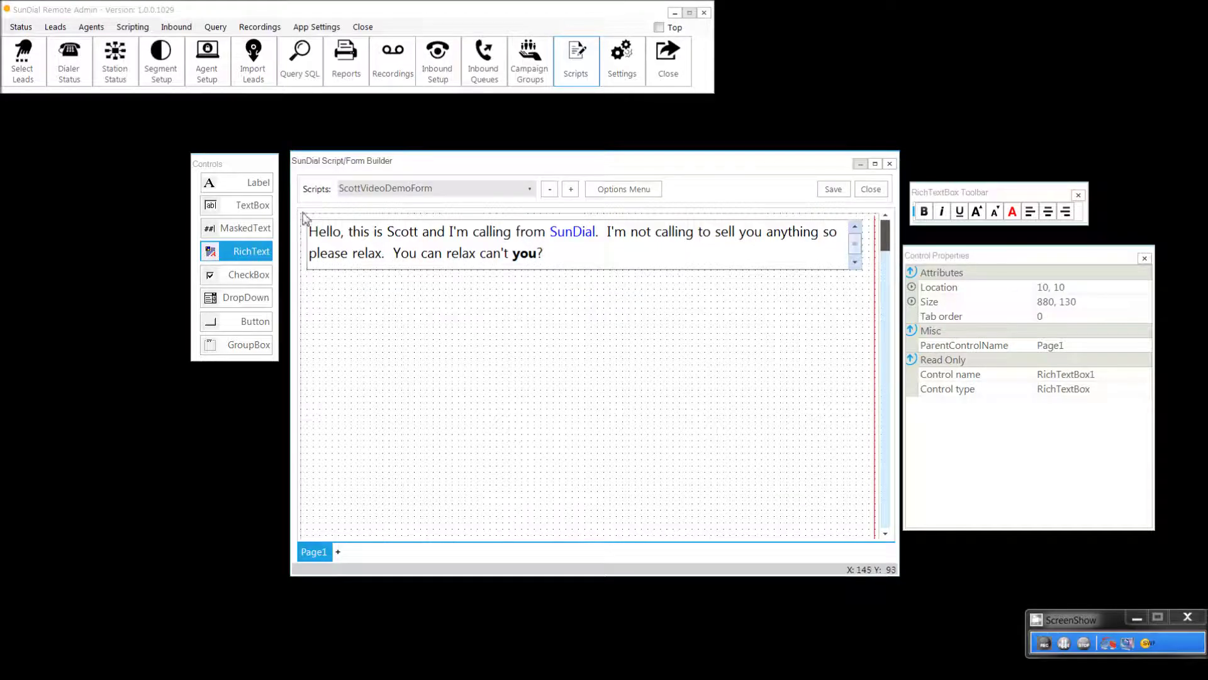
left_click(237, 183)
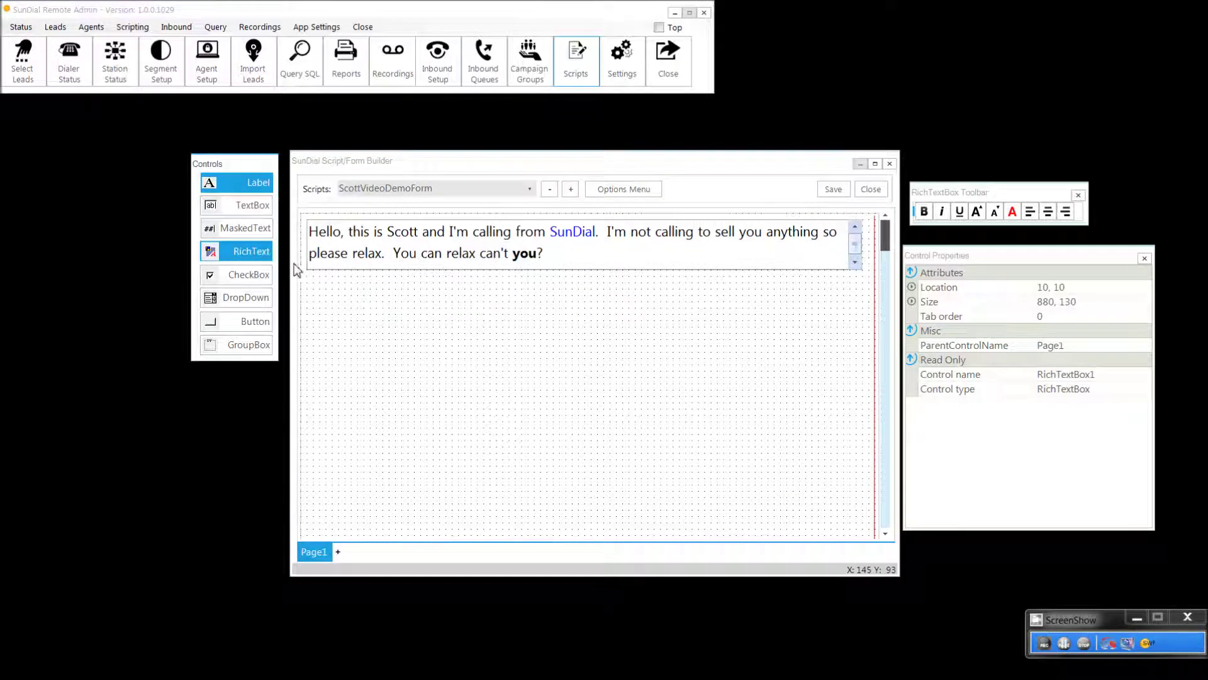
left_click(313, 281)
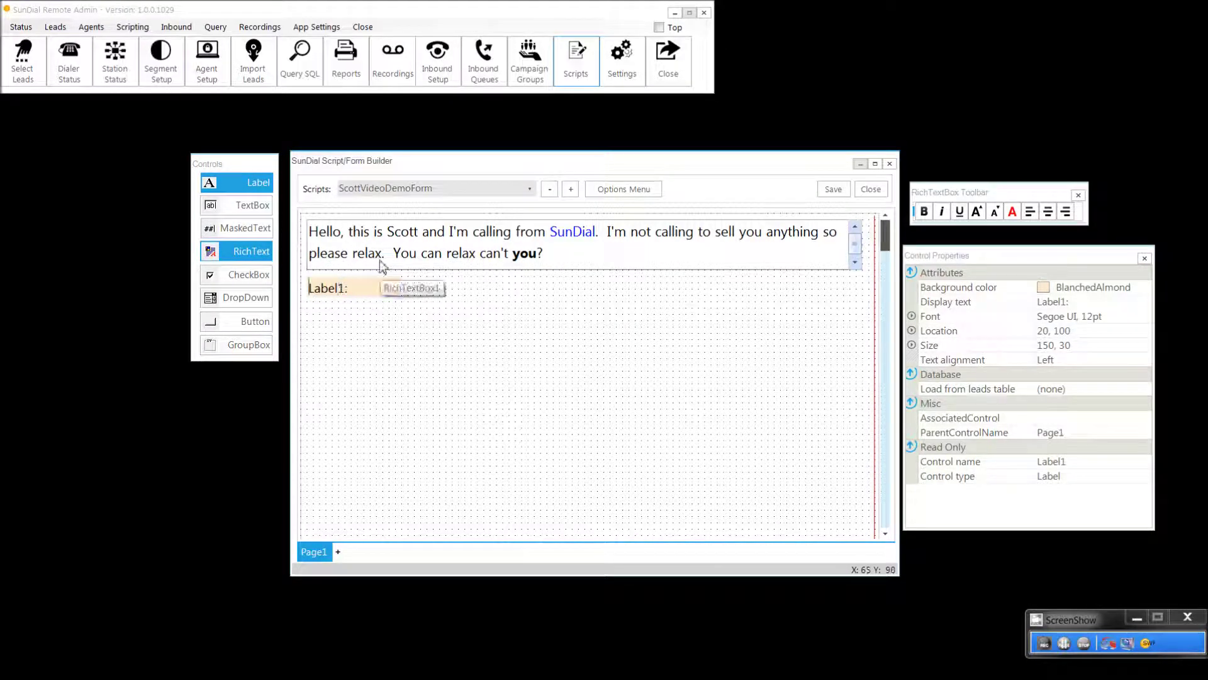
type("Do")
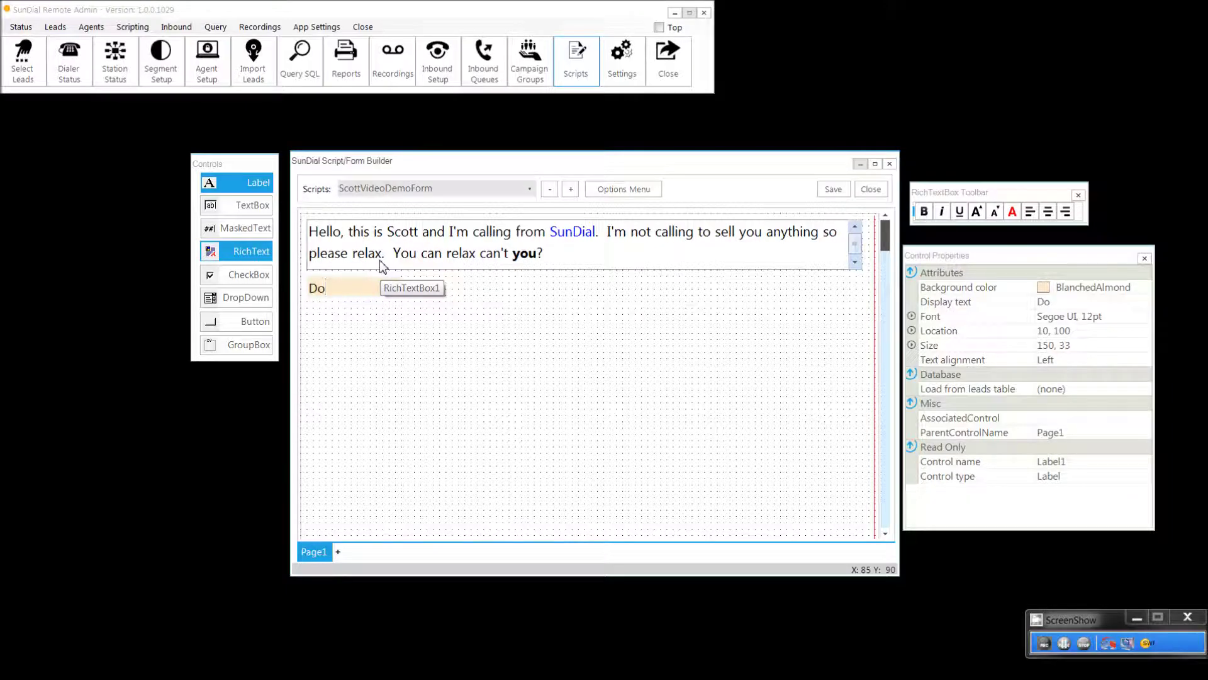
key("BackSpace")
key("BackSpace")
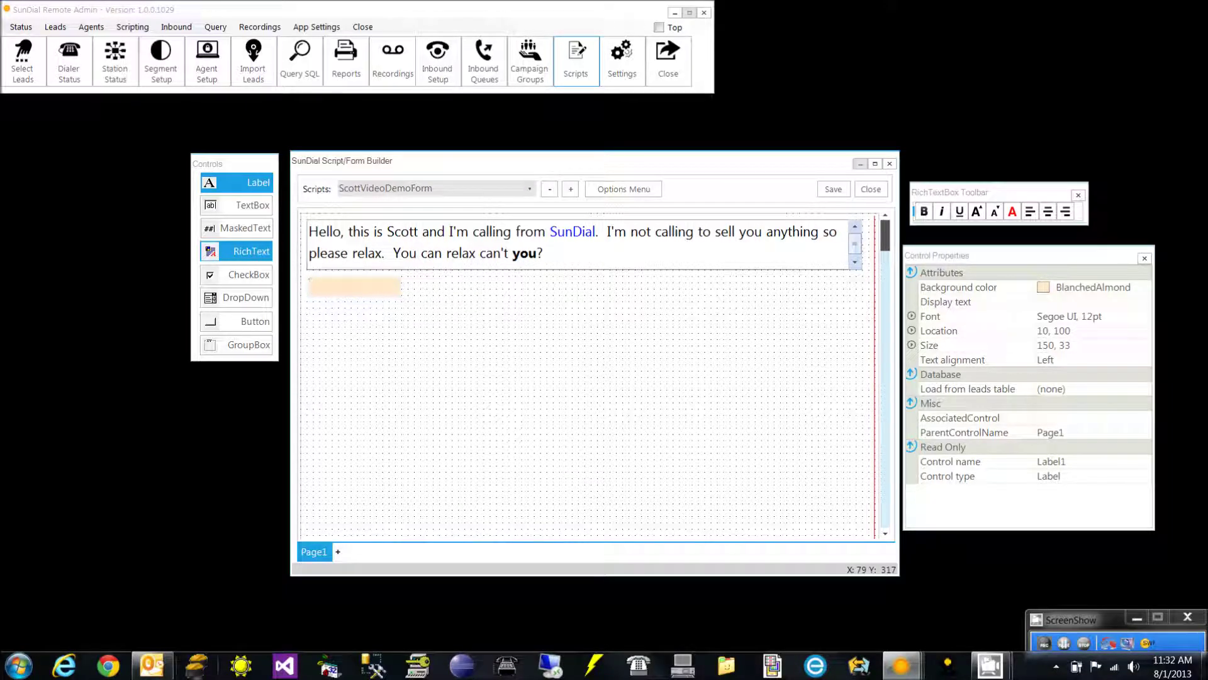
type("What are you doing right now?")
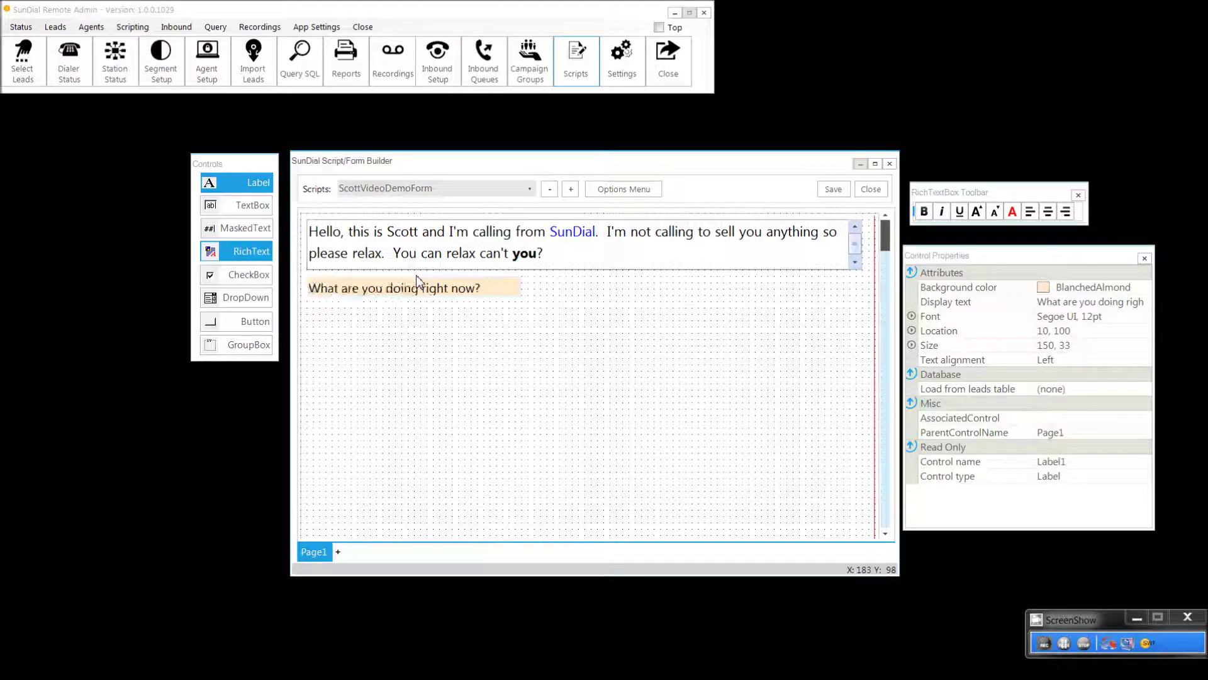
left_click(253, 211)
left_click_drag(310, 236, 533, 280)
Step: Type the test value 'Nothing' into TextBox1, then delete it so it stays empty
left_click(541, 284)
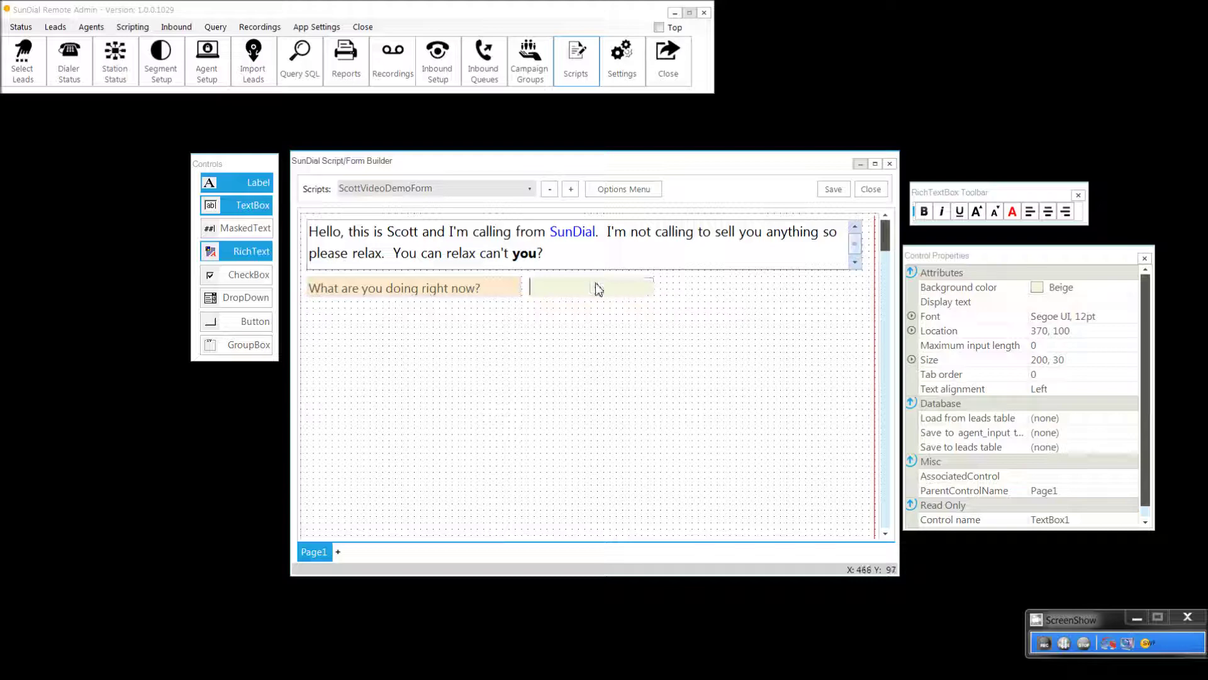
type("Nothing")
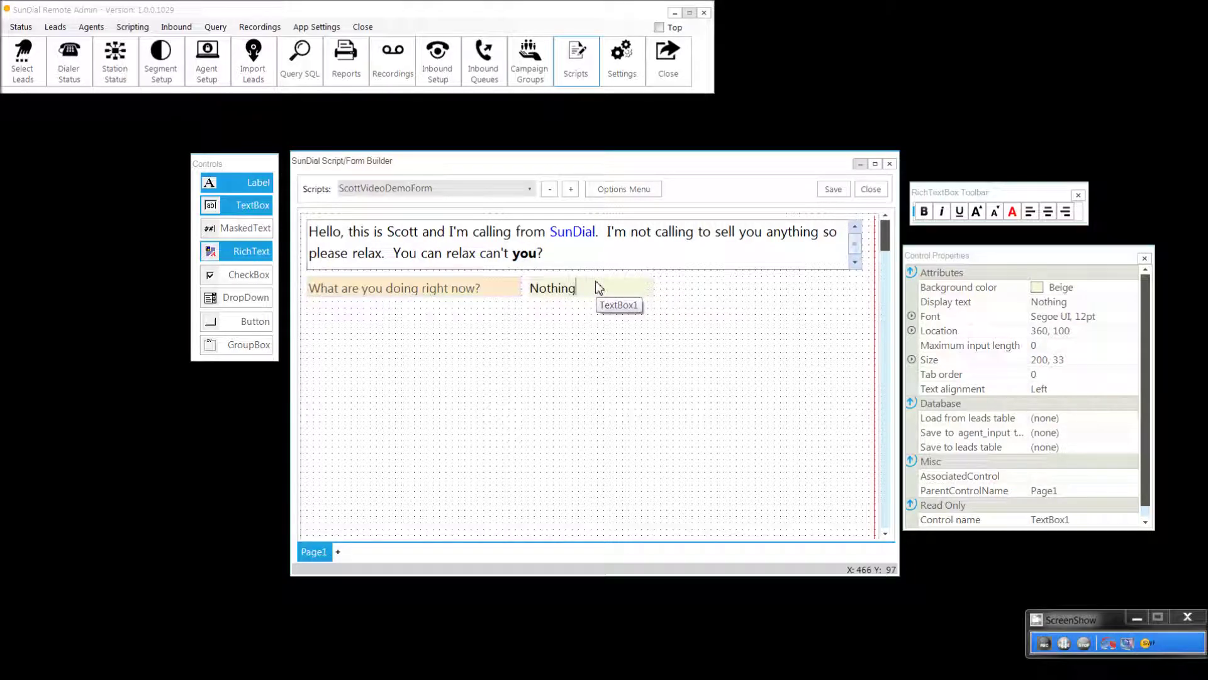
key("ctrl+a")
key("BackSpace")
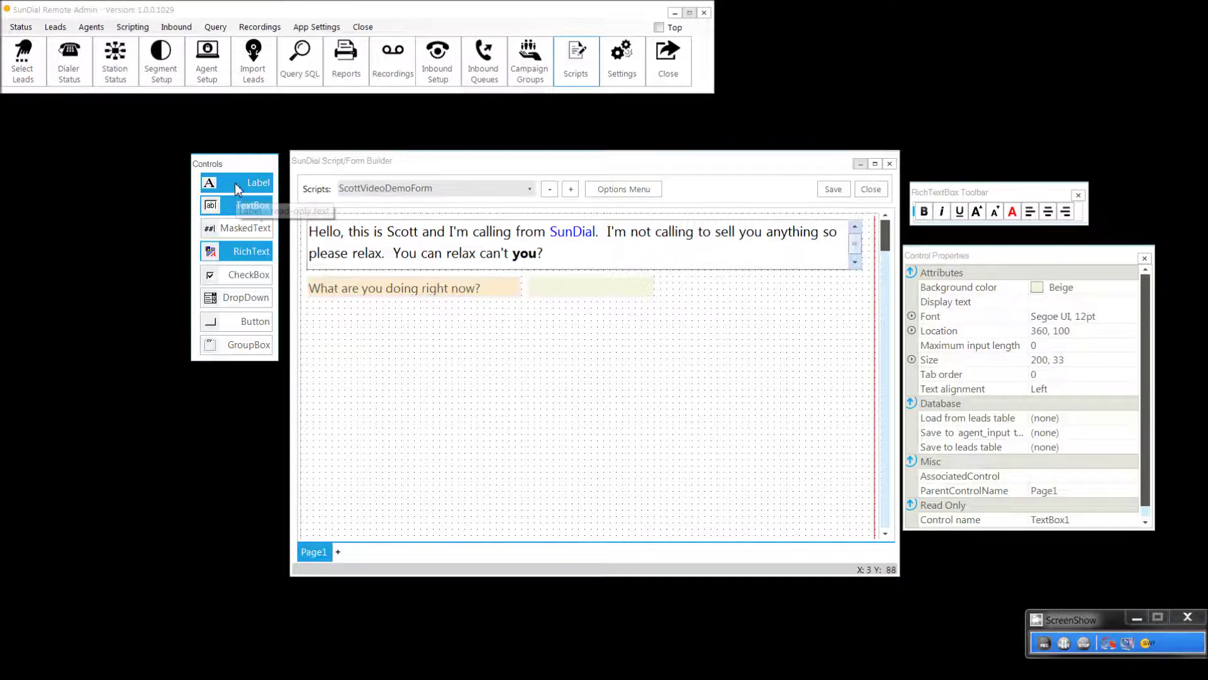
Step: Add Label2 reading 'What's your SS#:' below the first question, widened to match Label1
left_click(316, 310)
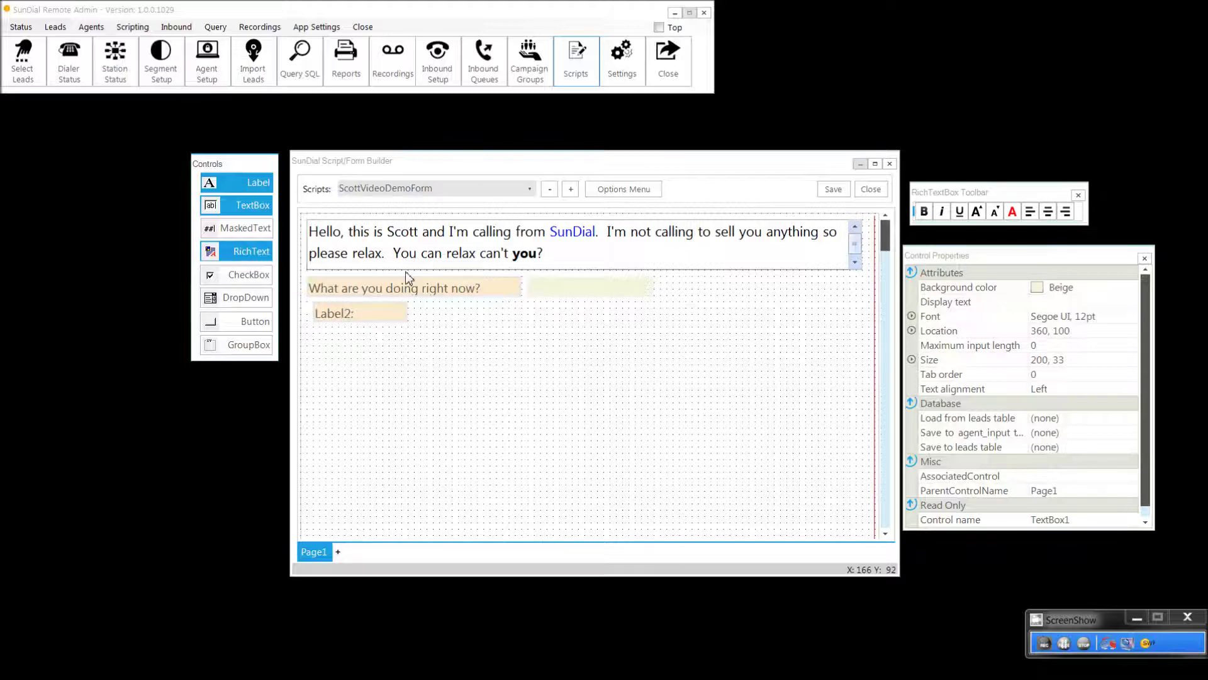
left_click(374, 311)
key("ctrl+a")
type("Wha")
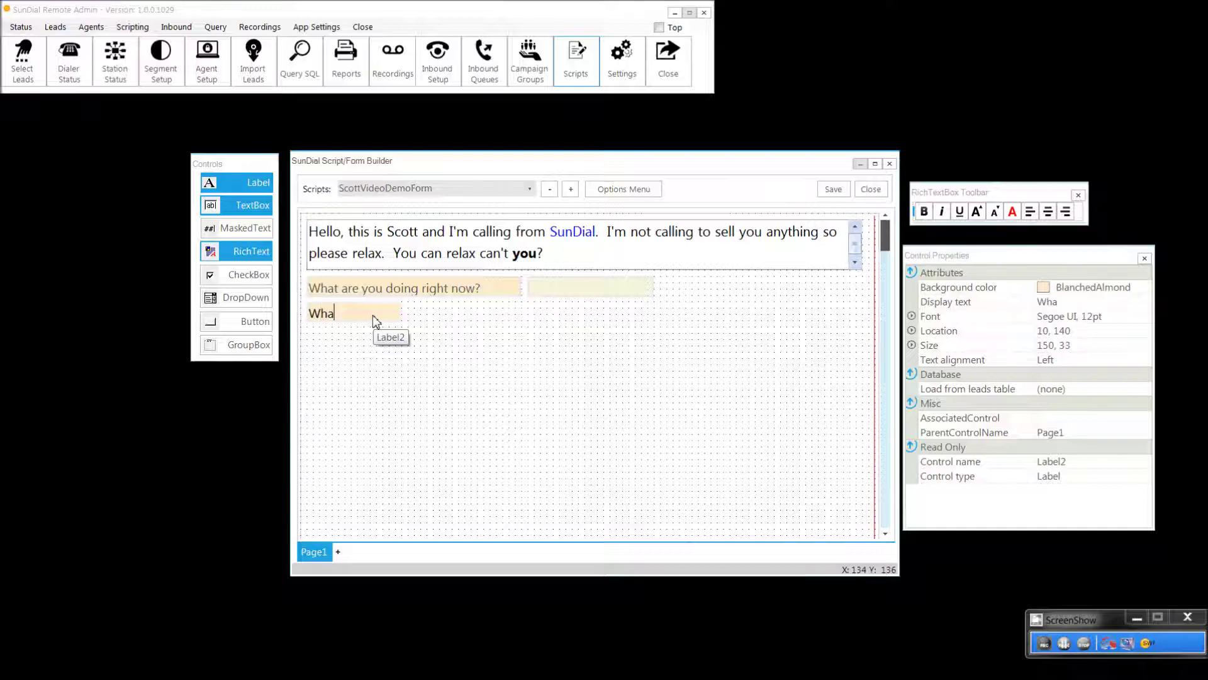
type("t's your SS#:")
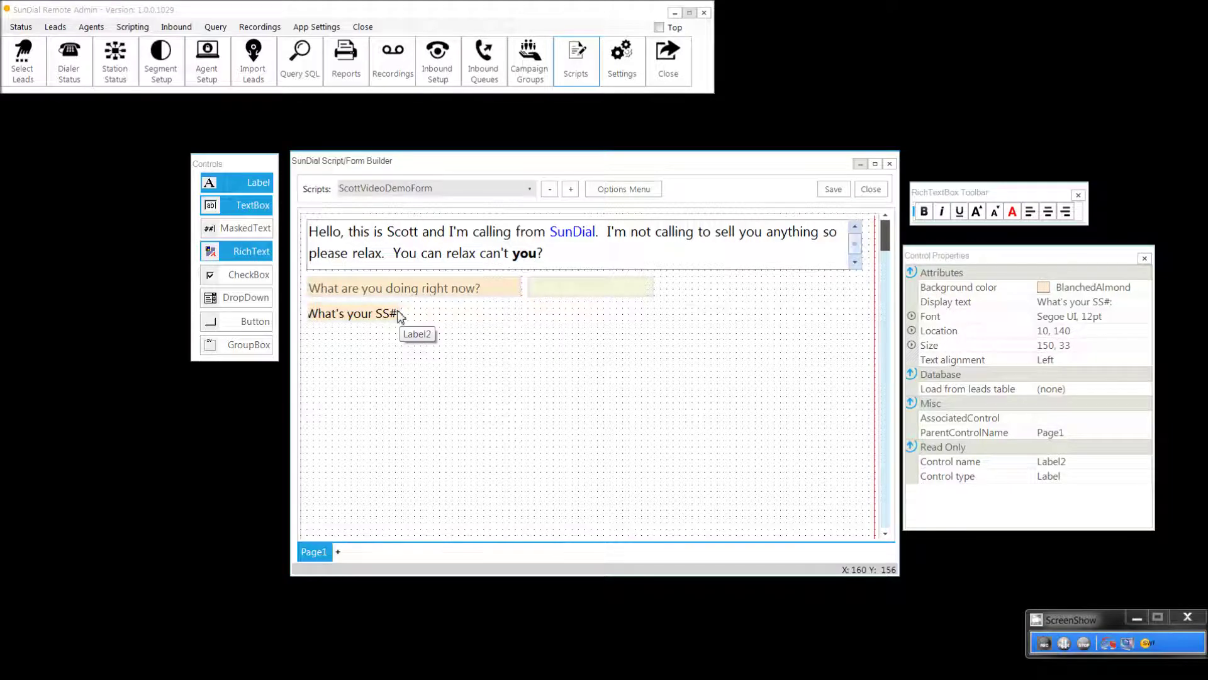
key("shift+Right")
key("shift+Right")
key("shift+Right")
key("shift+Right")
key("shift+Right")
key("shift+Right")
key("shift+Right")
key("shift+Right")
key("shift+Right")
key("shift+Right")
key("shift+Right")
key("shift+Right")
key("shift+Right")
key("shift+Right")
key("shift+Right")
key("shift+Right")
key("shift+Right")
key("shift+Right")
key("shift+Right")
key("shift+Right")
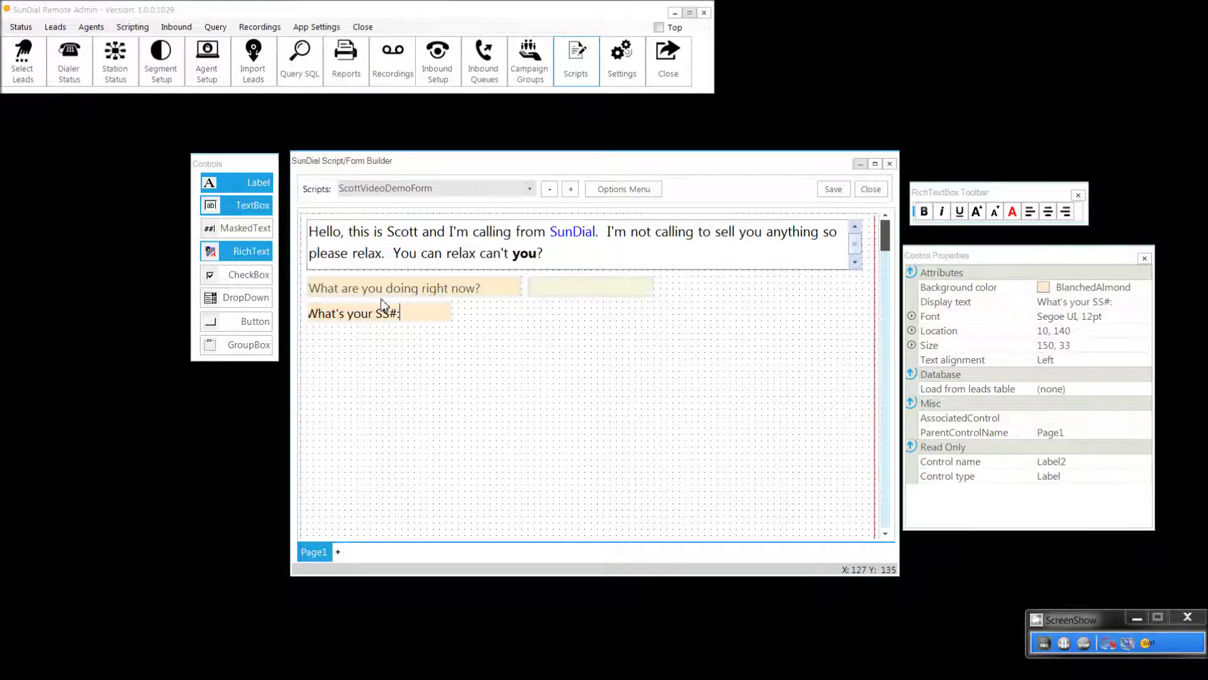
key("Return")
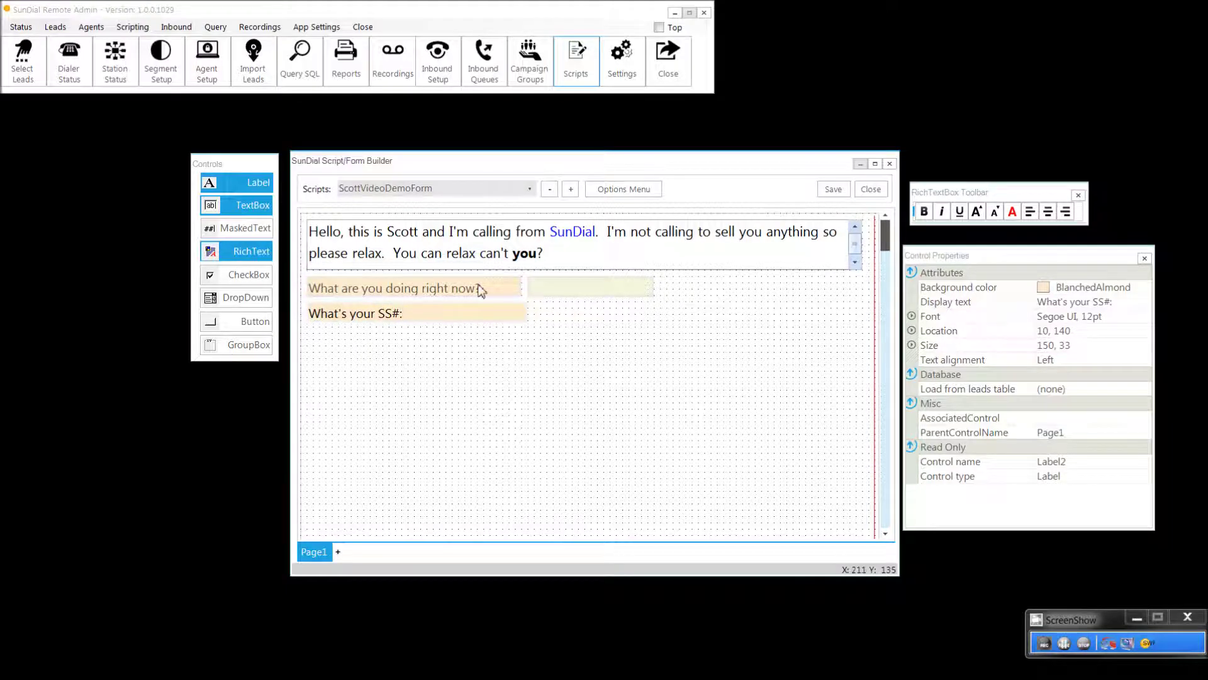
key("End")
left_click(520, 316)
left_click(516, 293)
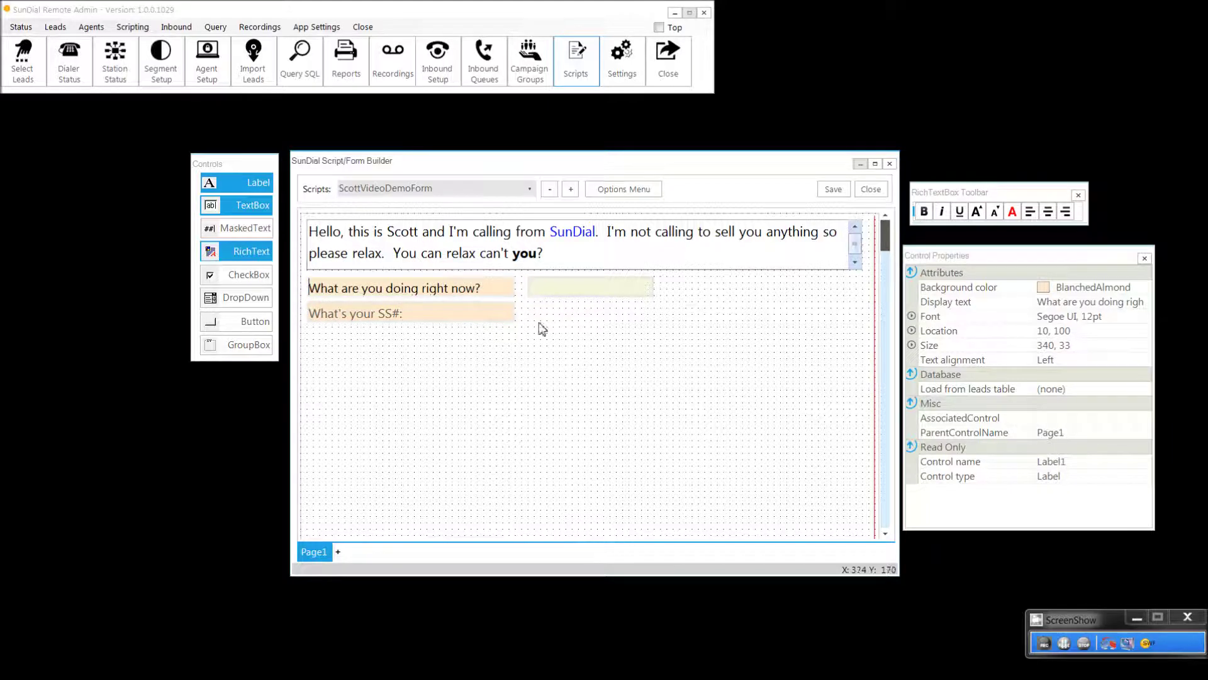
left_click(247, 246)
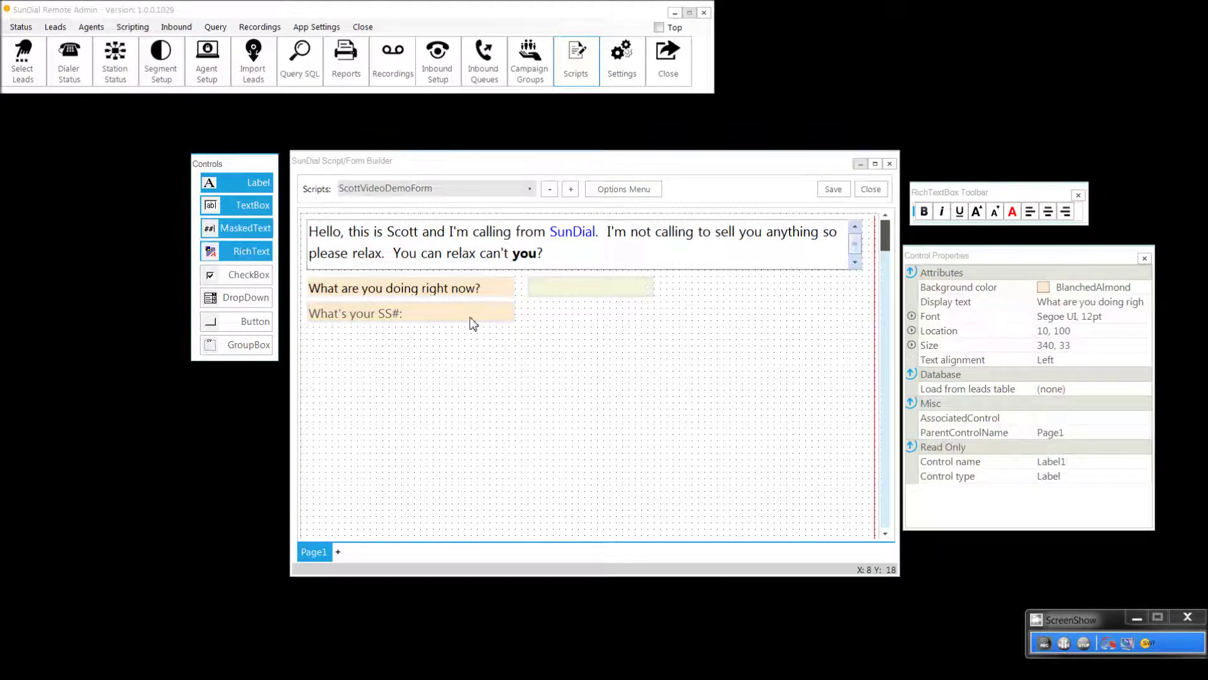
Step: Place a MaskedText field beside the SS# question with input mask ###-###-####
left_click(530, 308)
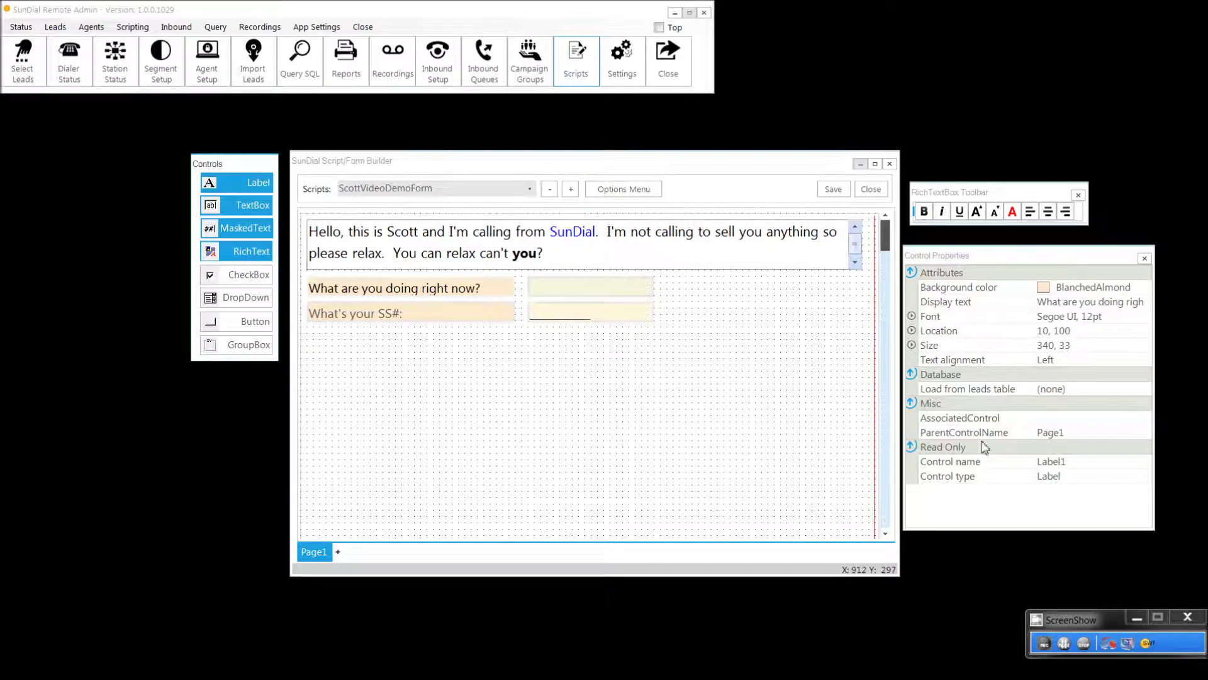
left_click(576, 321)
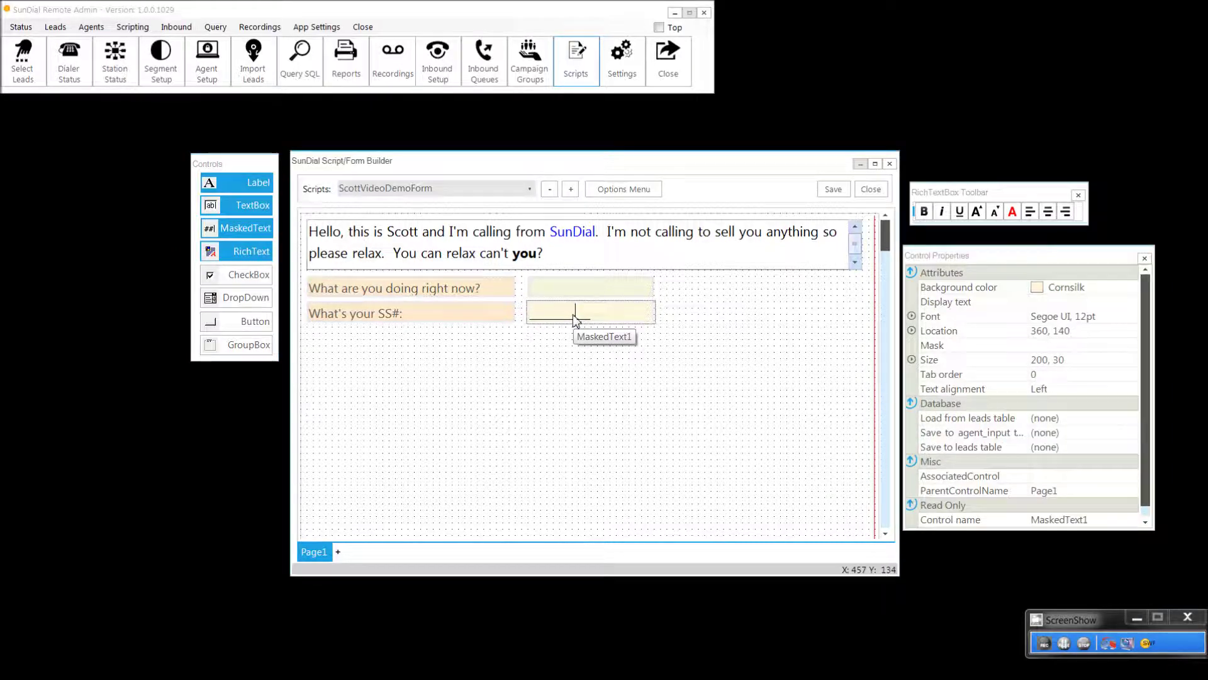
left_click(1068, 346)
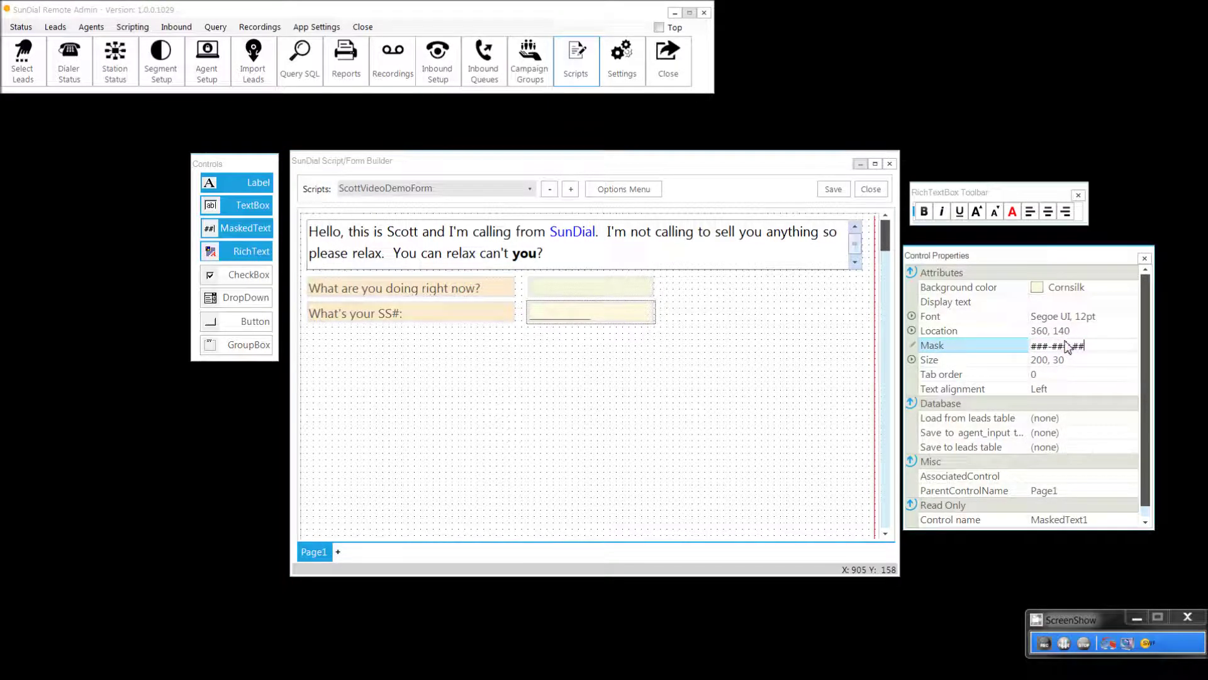
type("###-##-####")
key("Return")
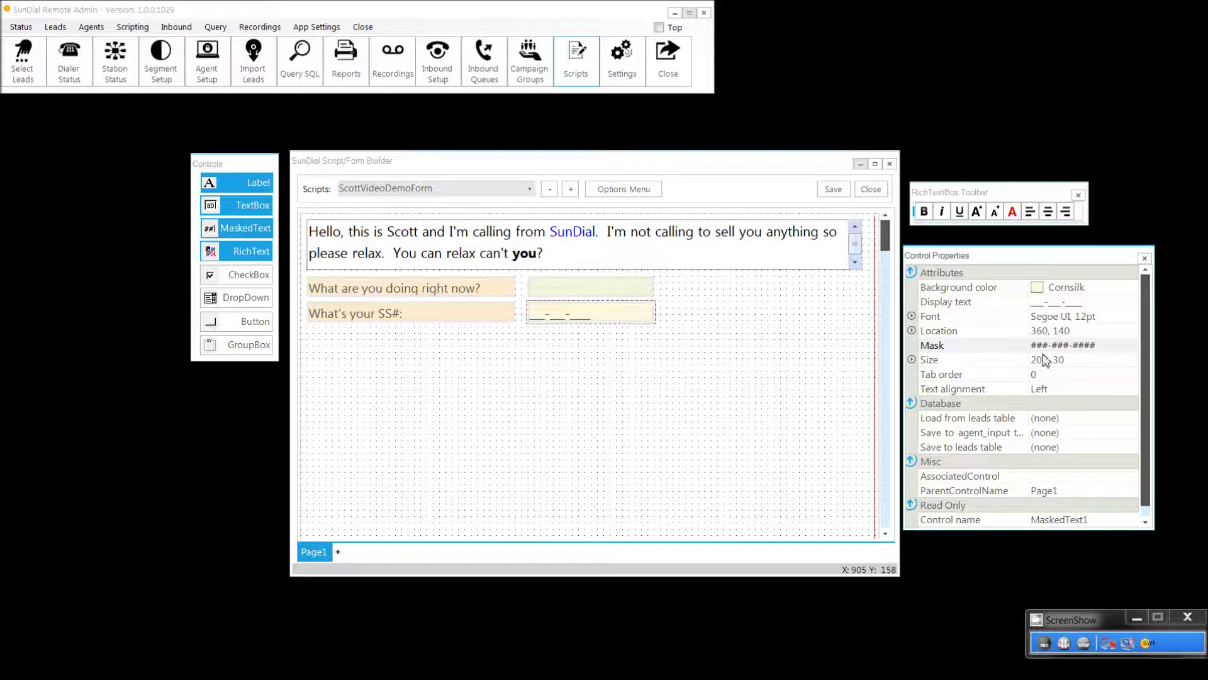
Step: Test the masked field with a sample number, then clear it
left_click(535, 318)
type("26-___-____")
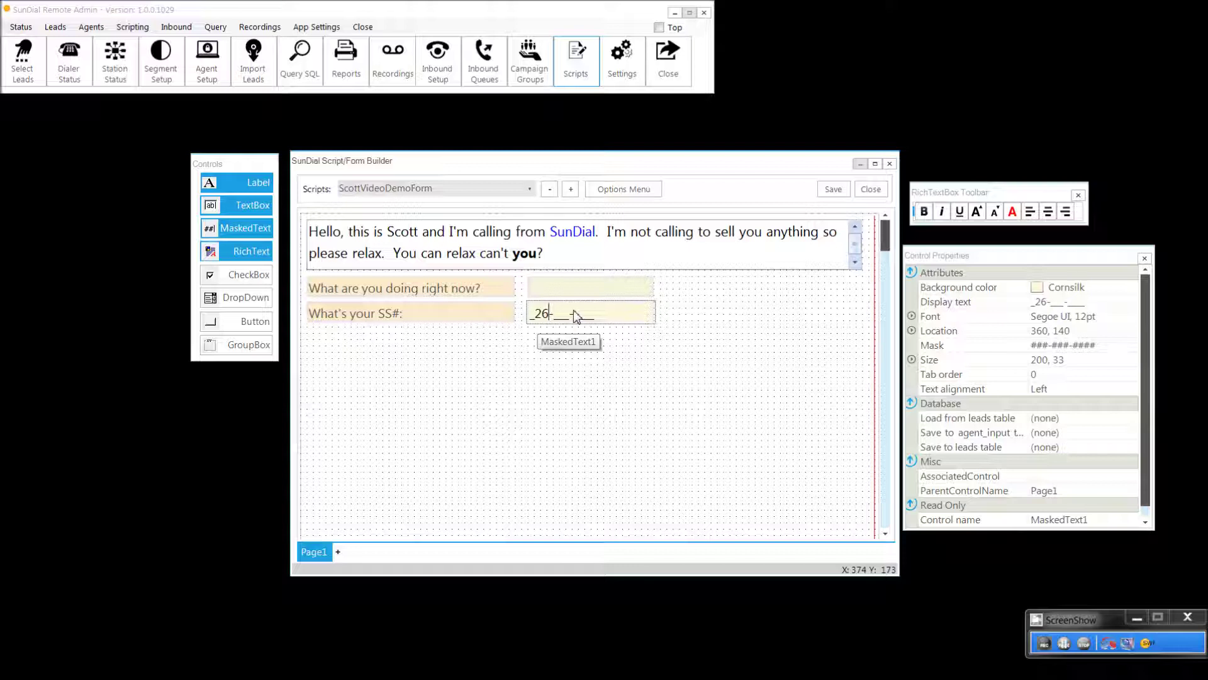
type("2222223")
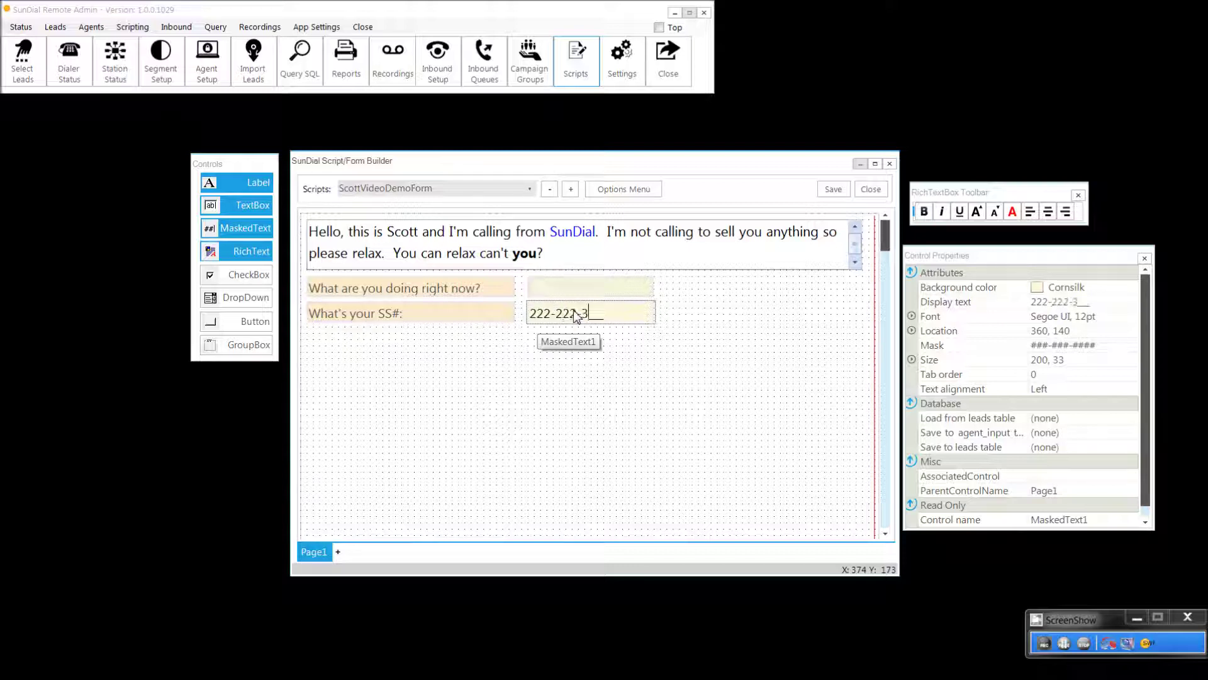
type("333")
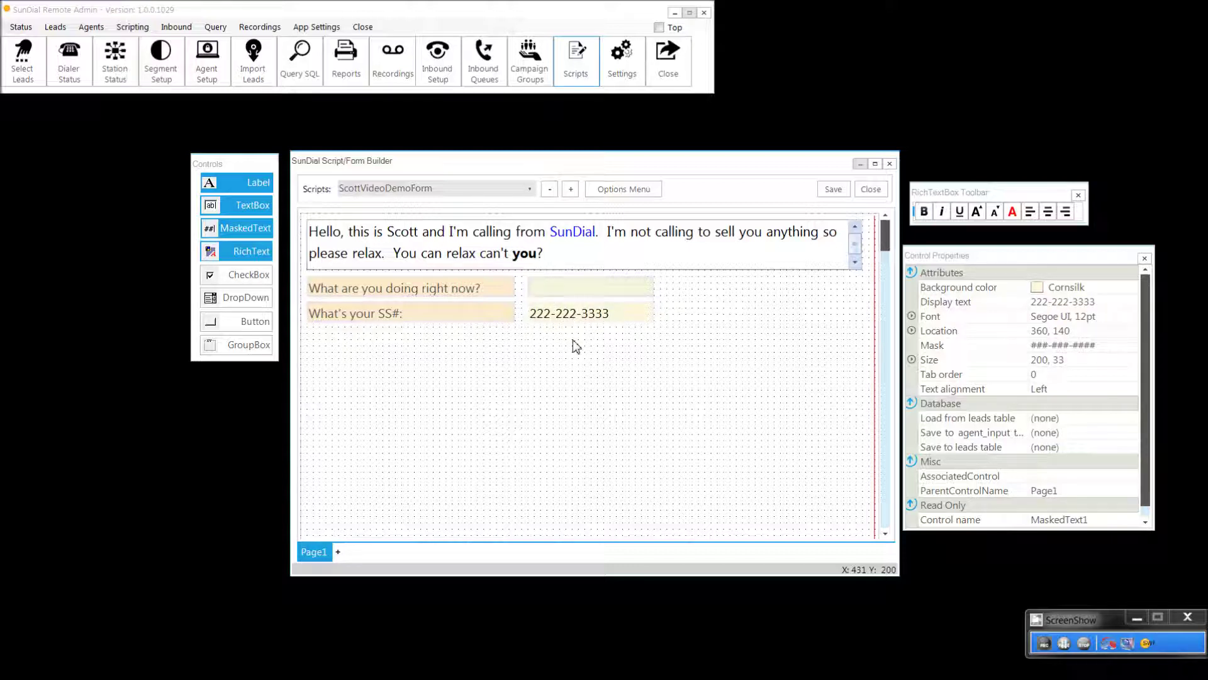
key("ctrl+a")
key("BackSpace")
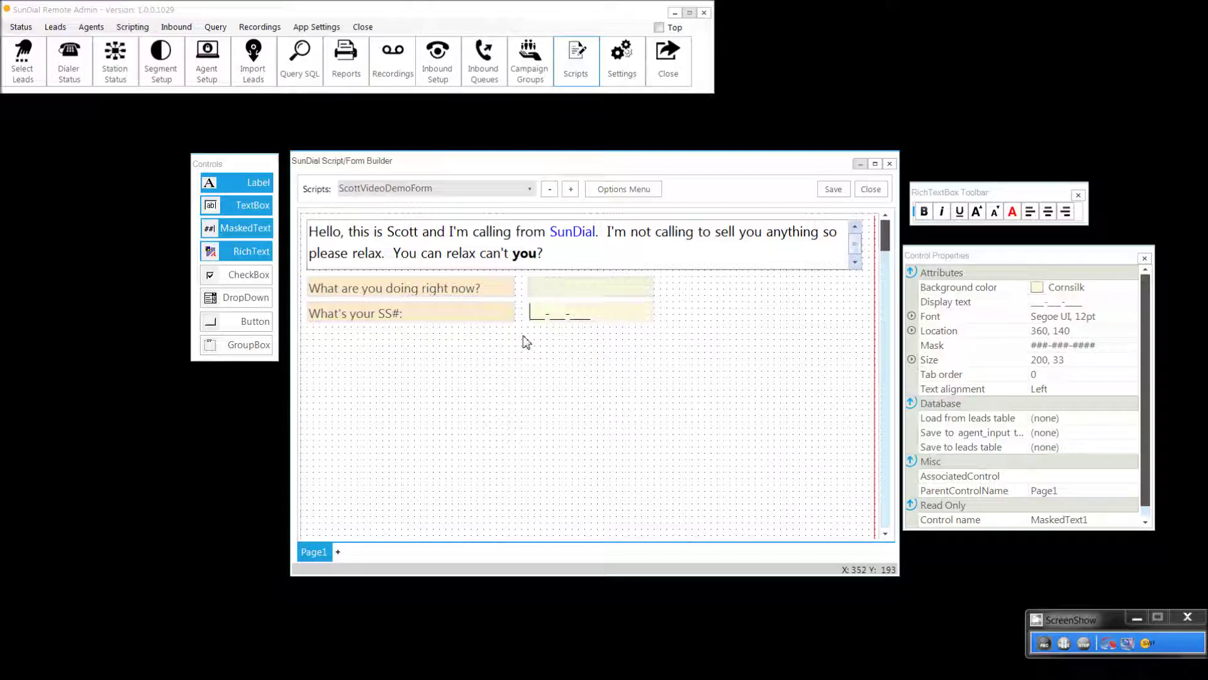
Step: Place a checkbox right of the first question with display text 'You crazy man?'
left_click(234, 277)
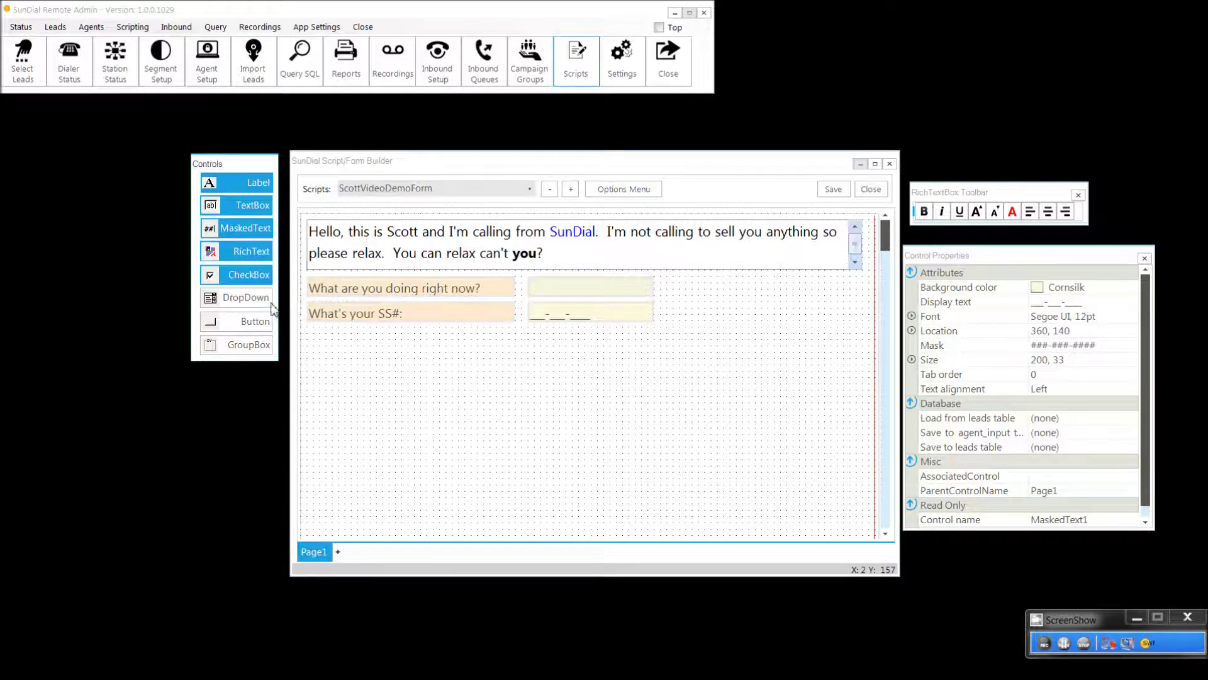
left_click(686, 288)
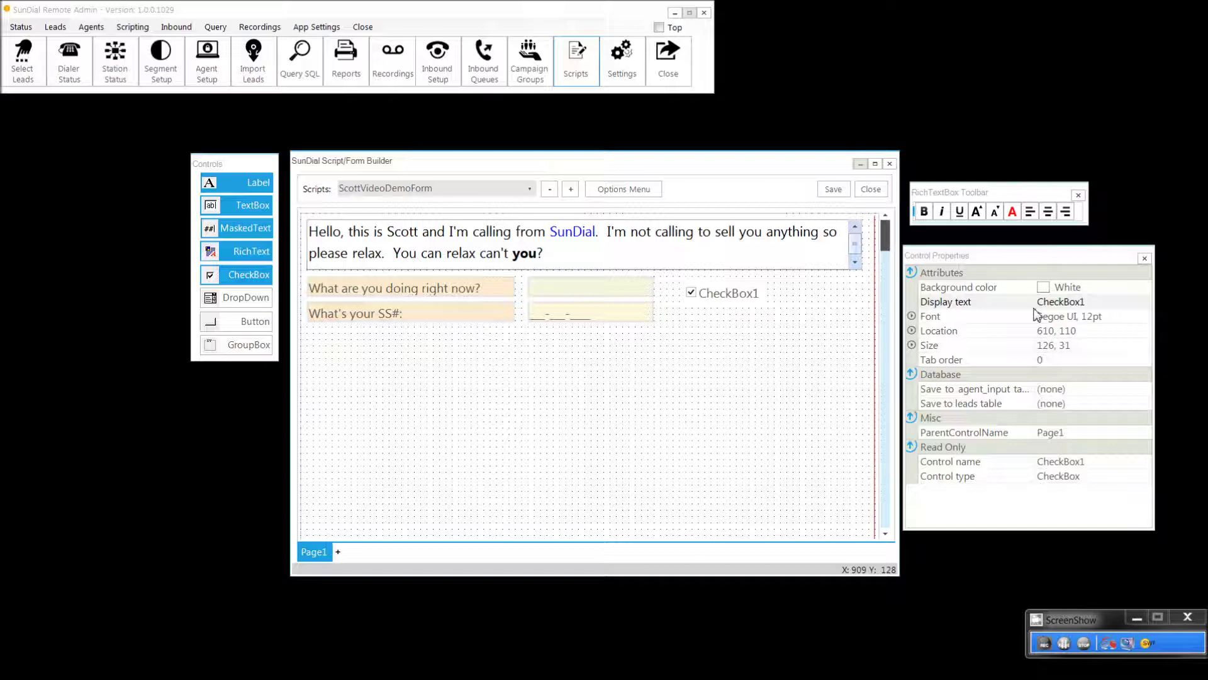
left_click(1085, 307)
type("Y")
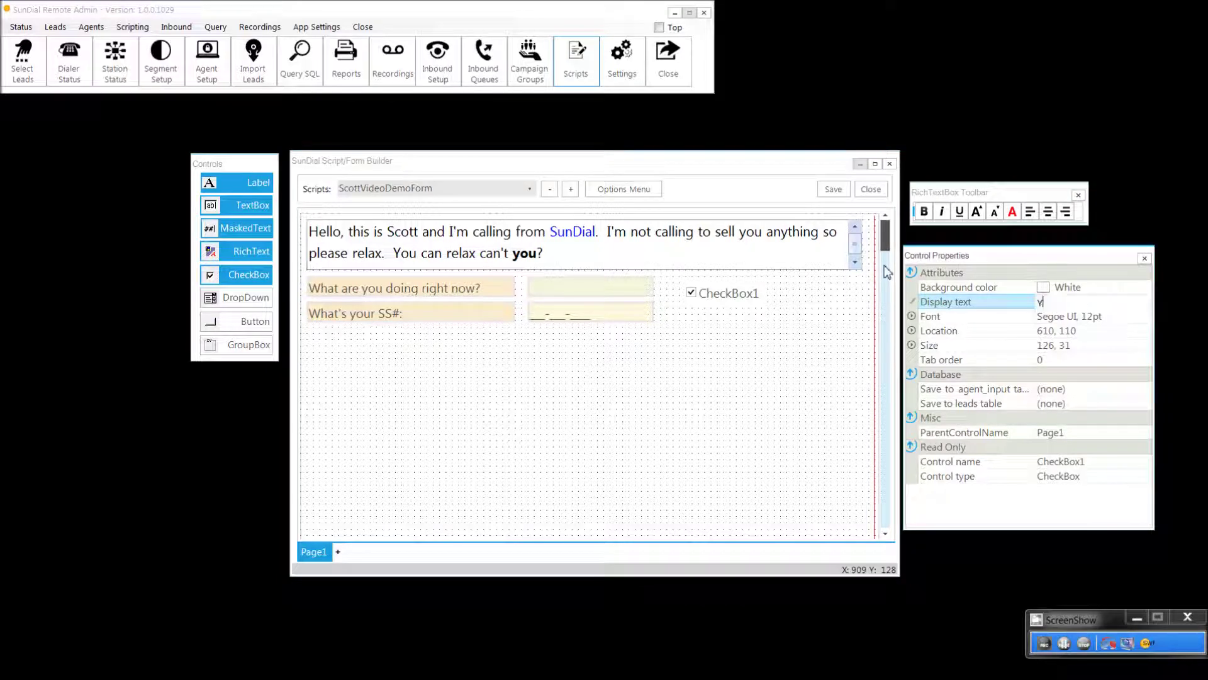
type("ou cras")
key("BackSpace")
key("Return")
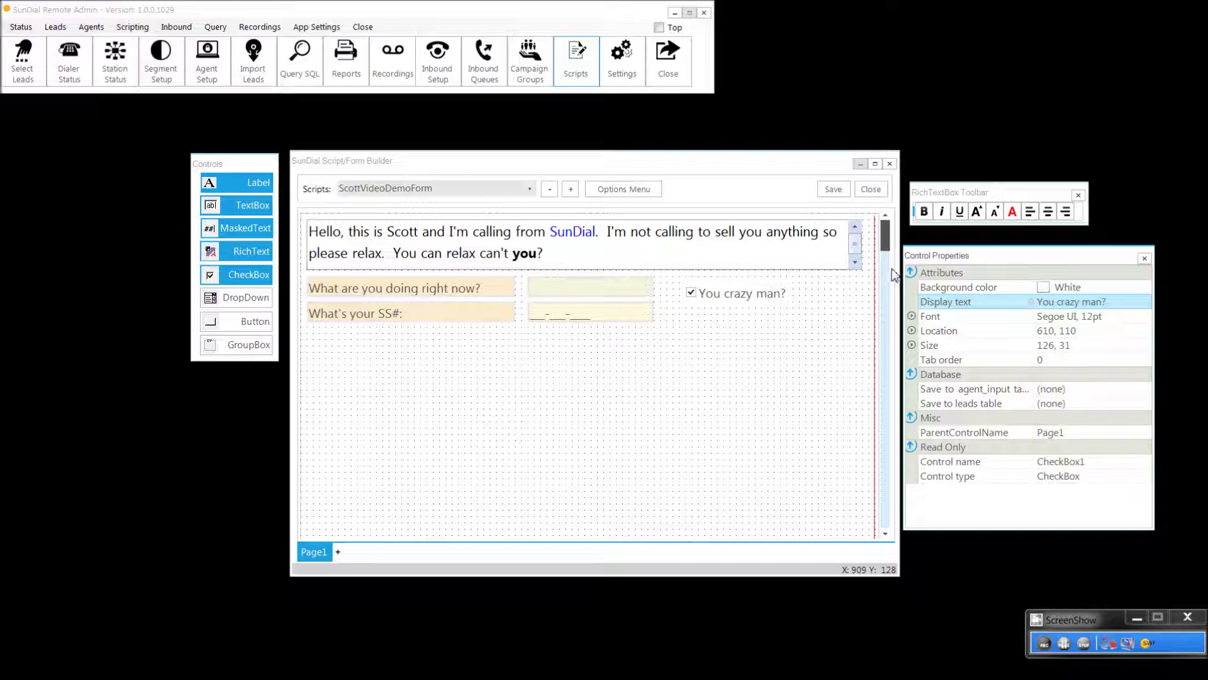
left_click(674, 361)
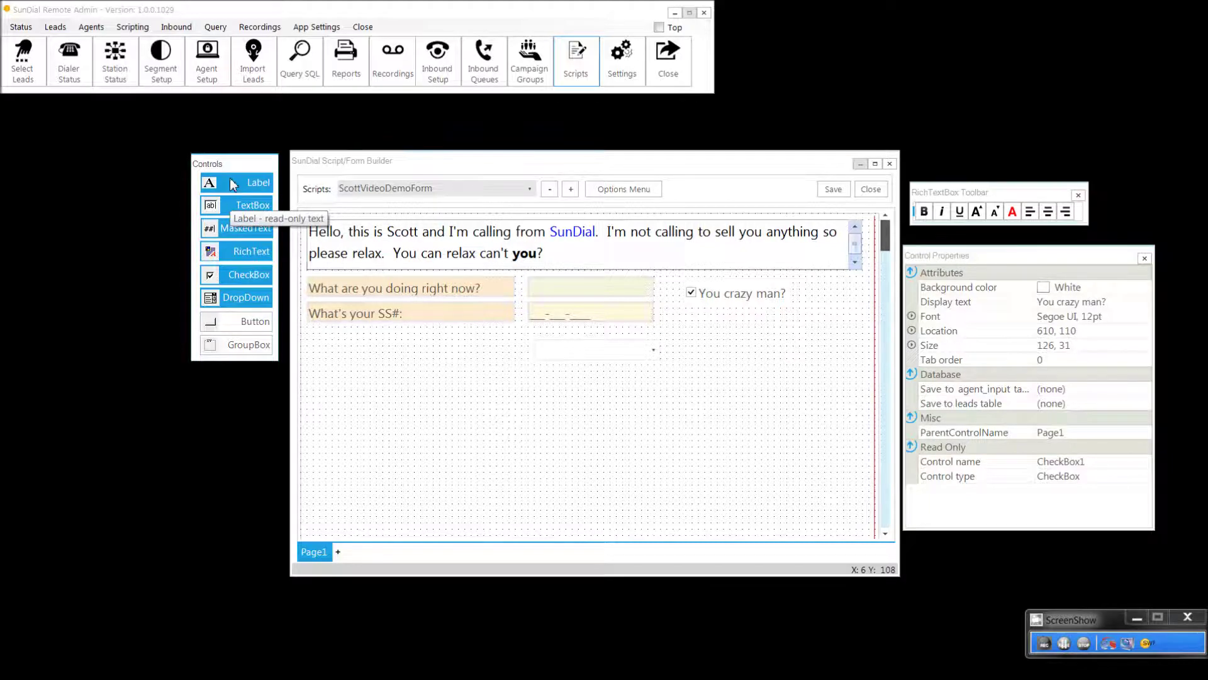
Step: Add Label3 below the SS# question reading 'Is your hair currently on fire?'
left_click_drag(233, 184, 312, 336)
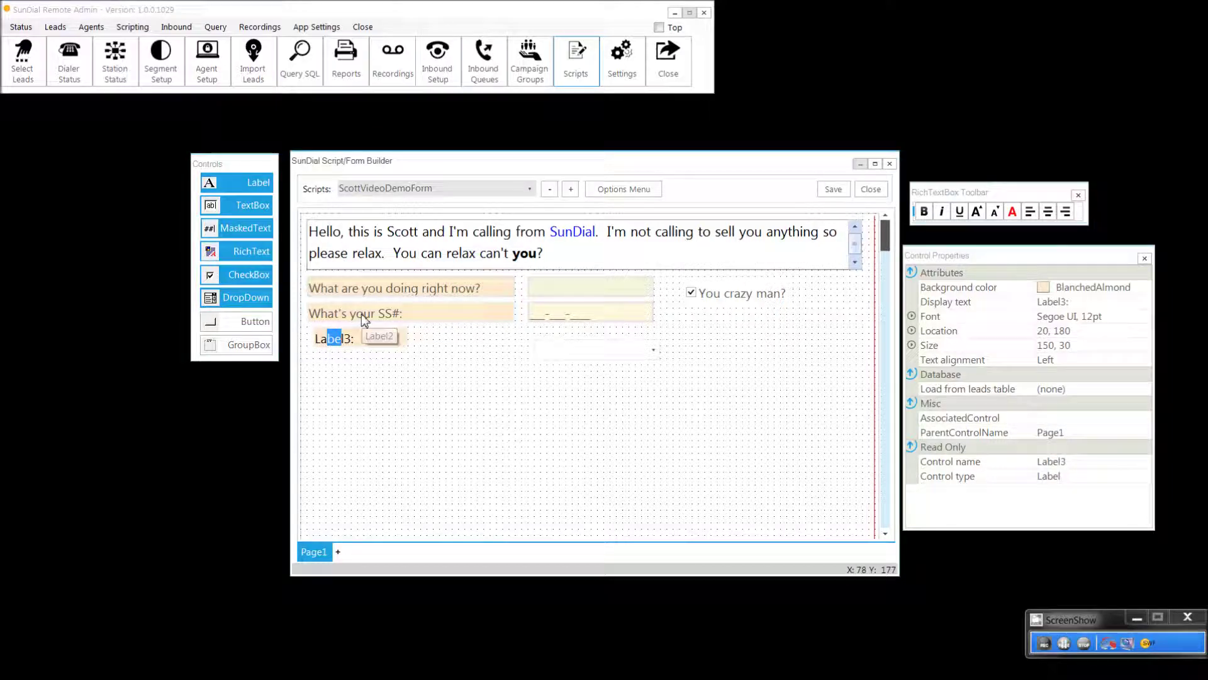
left_click(360, 340)
key("shift+Home")
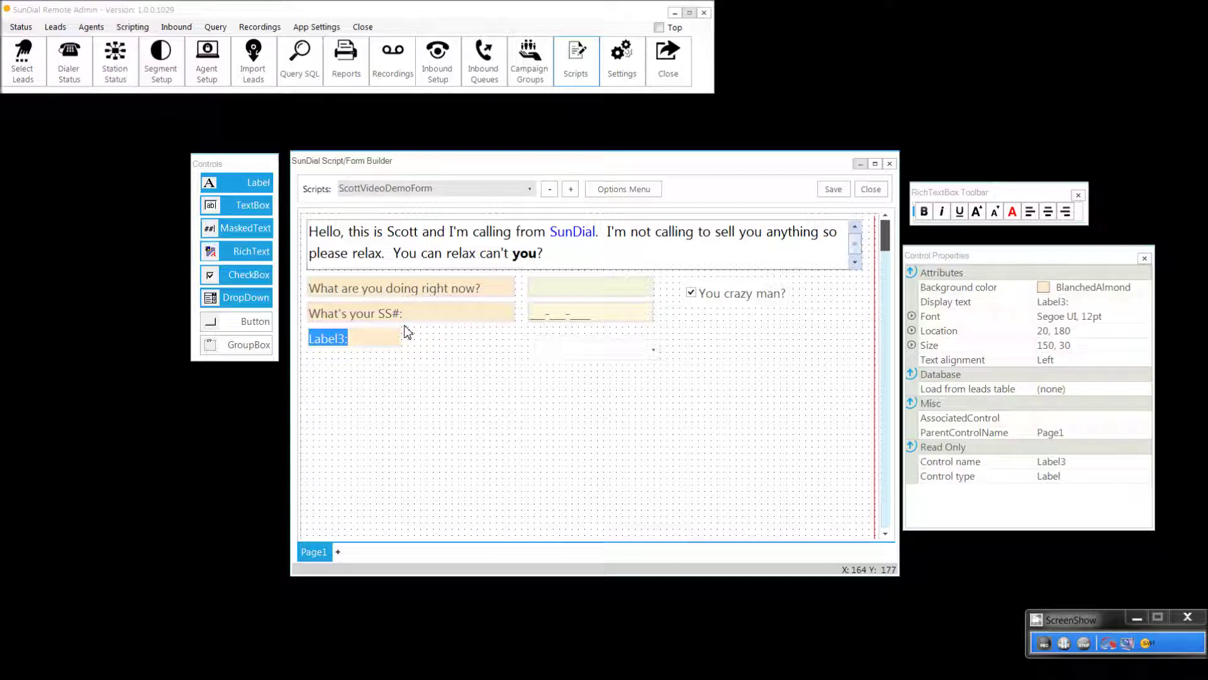
type("Is your hair")
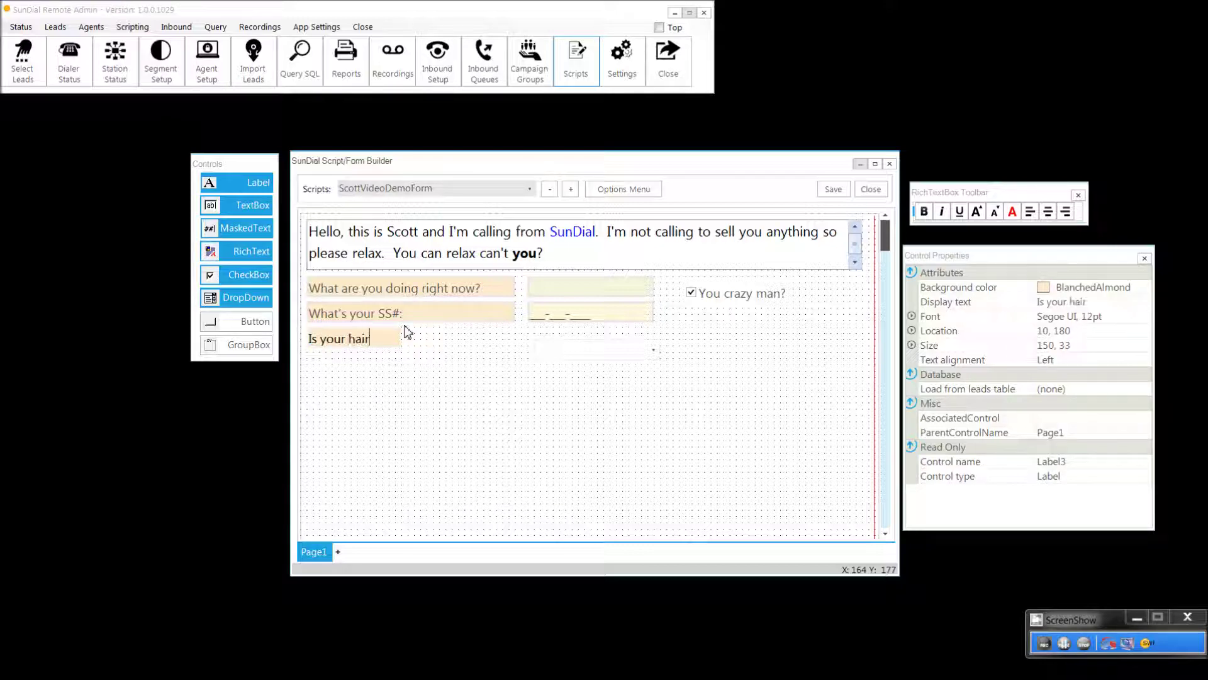
type(" currently on fire?")
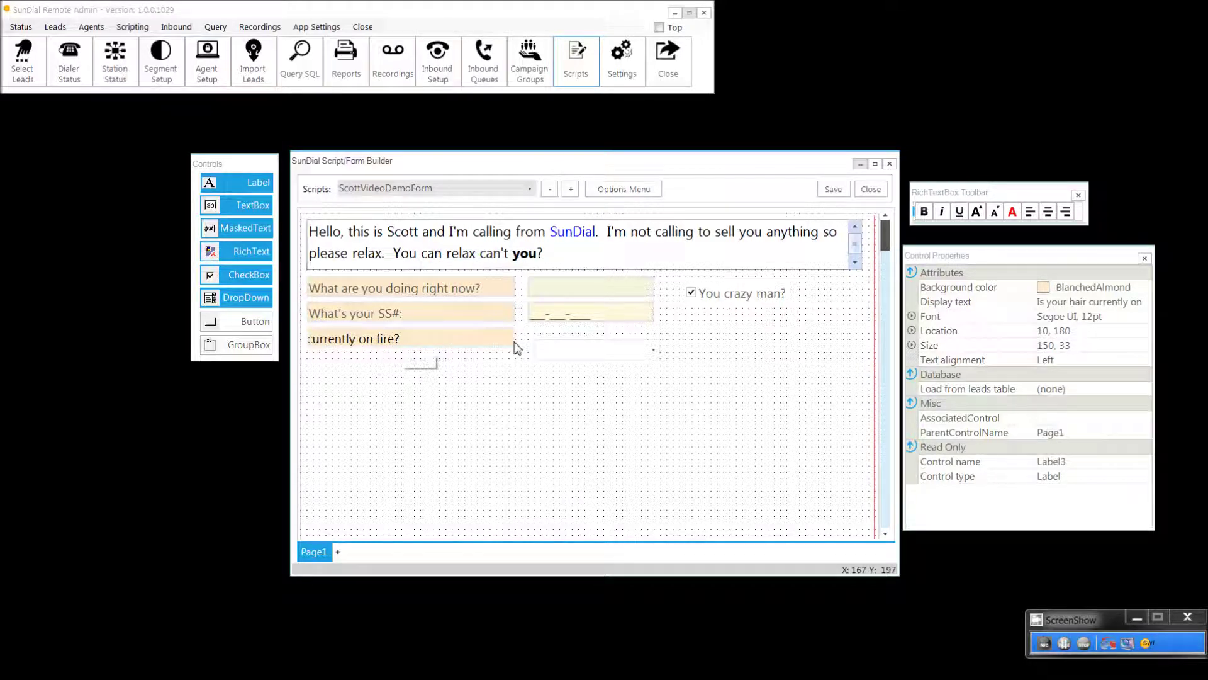
key("Home")
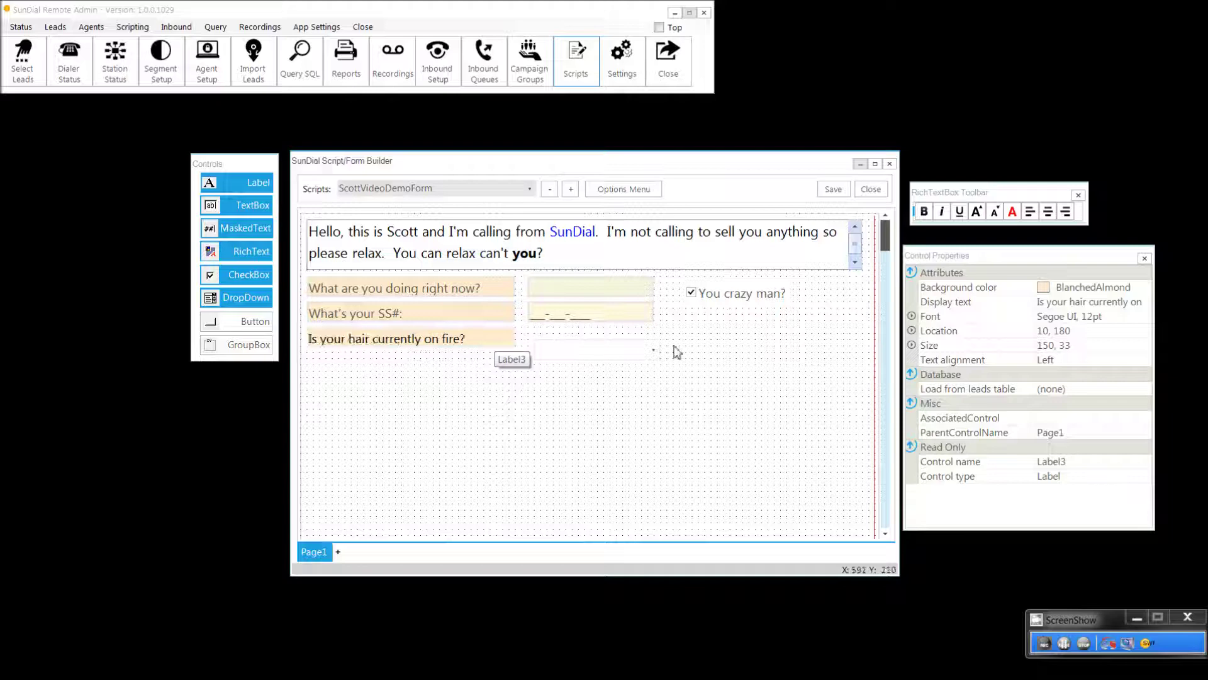
left_click(624, 357)
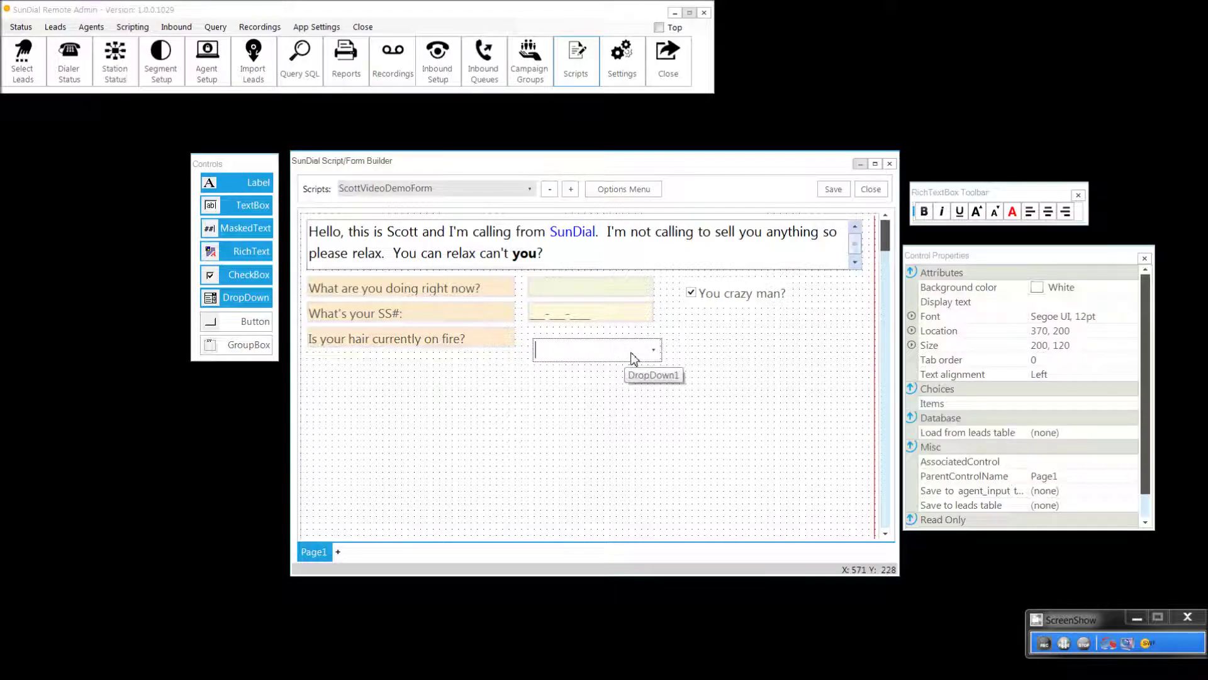
Step: Level the hair-question dropdown with its label and give it choices starting with Yes
key("Up")
key("Up")
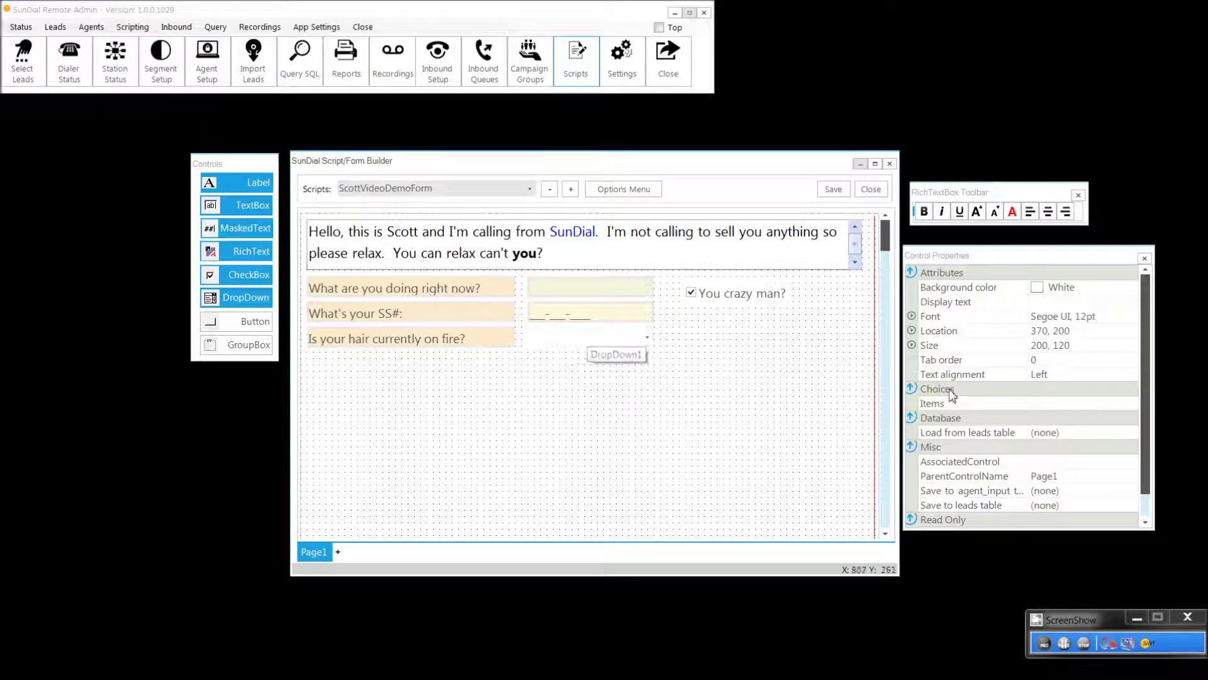
left_click(1122, 407)
left_click(1134, 405)
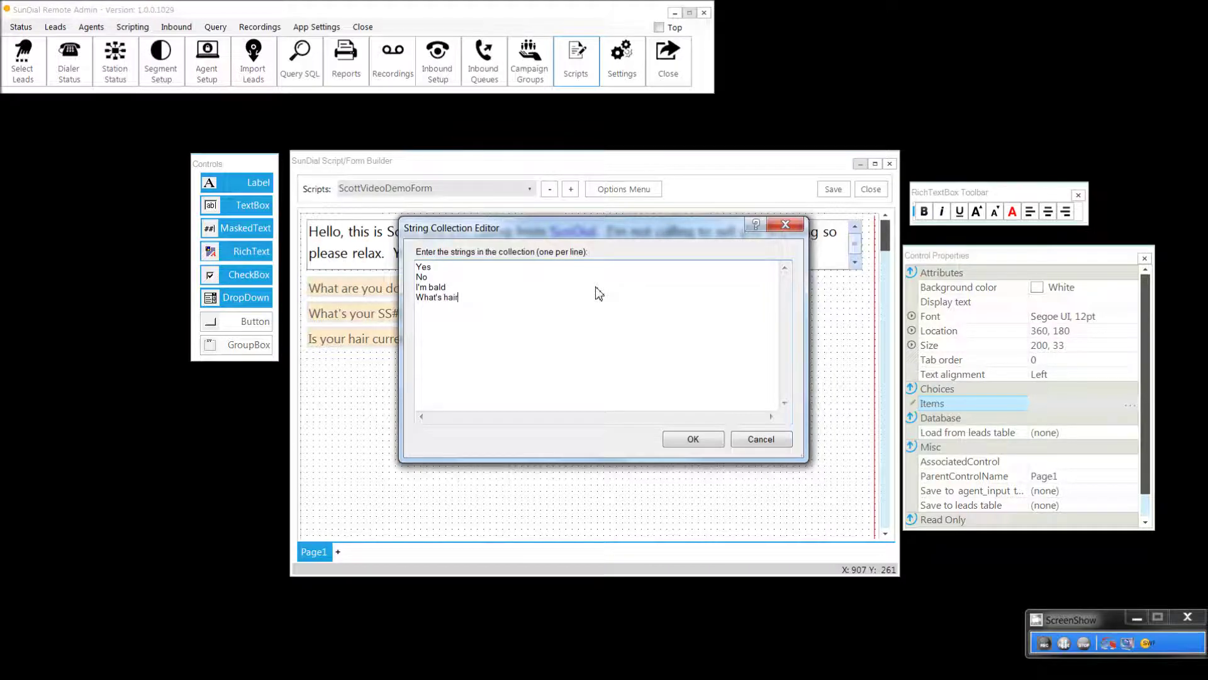
left_click(696, 441)
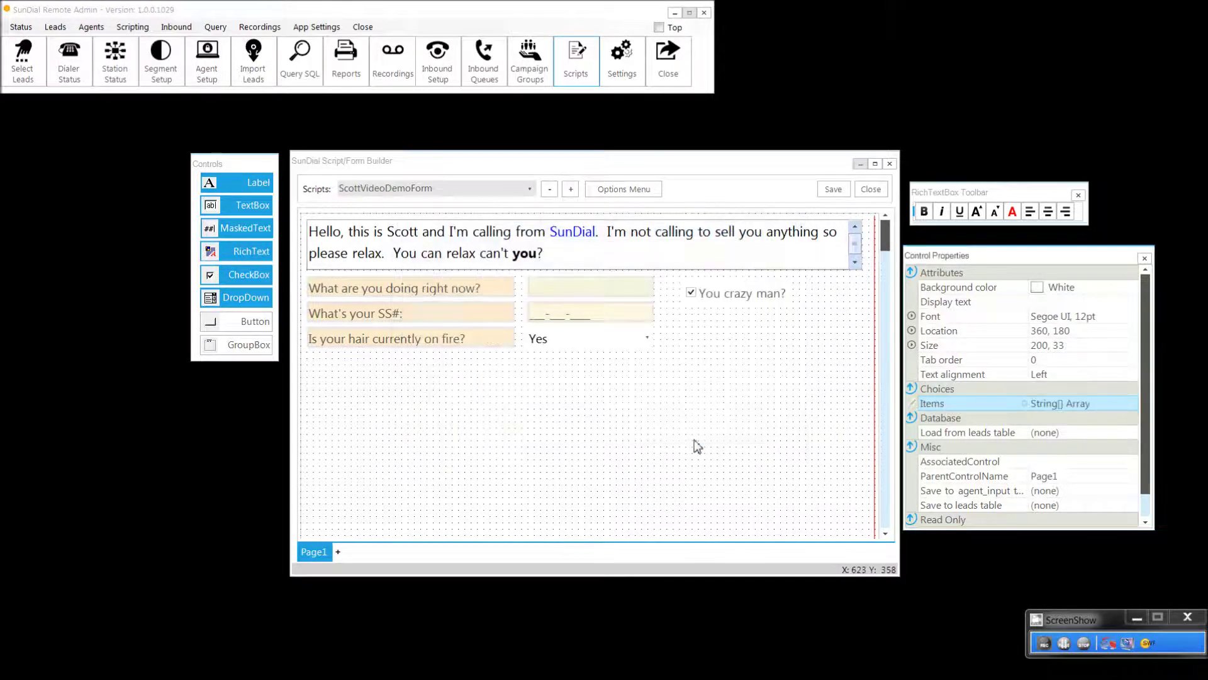
left_click(647, 344)
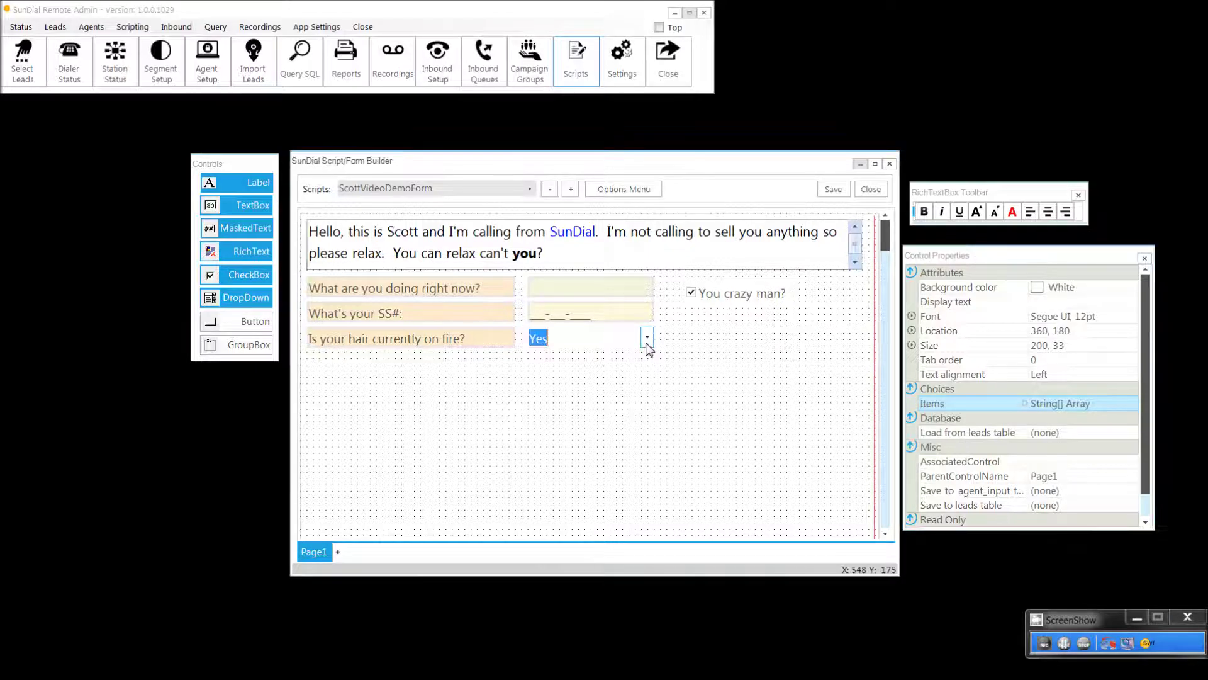
left_click(647, 343)
left_click(647, 343)
Step: Place a new button, Button1, on the form
left_click(1084, 643)
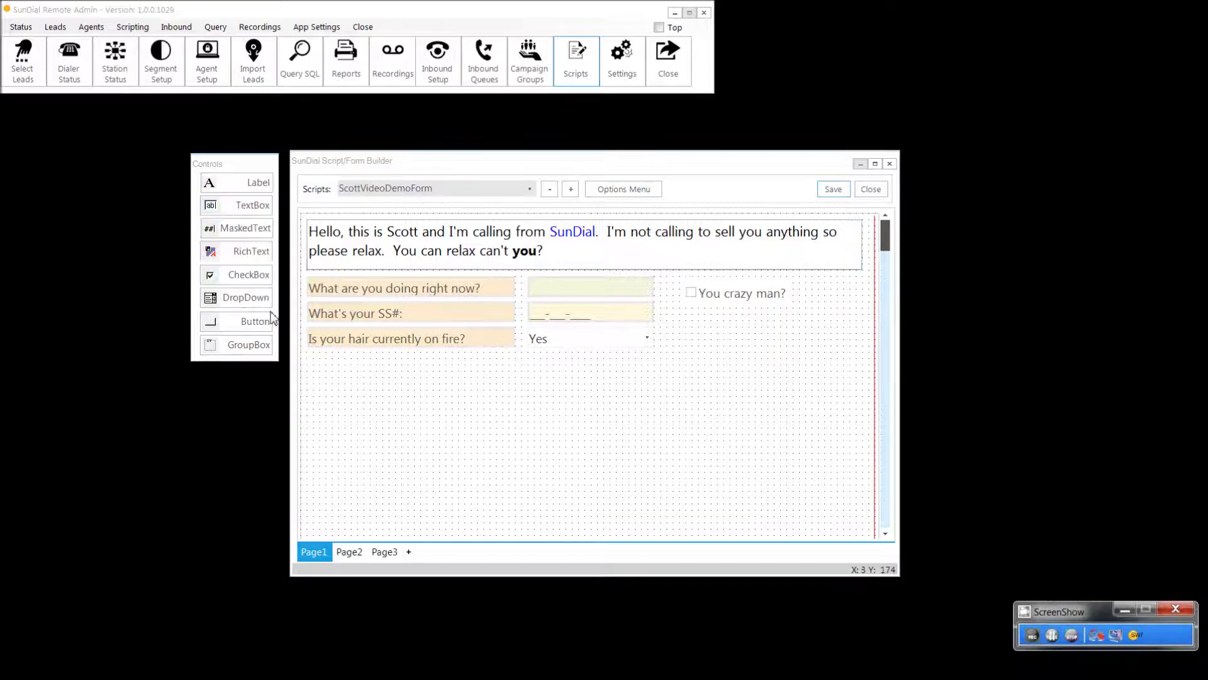
left_click(230, 323)
left_click(230, 324)
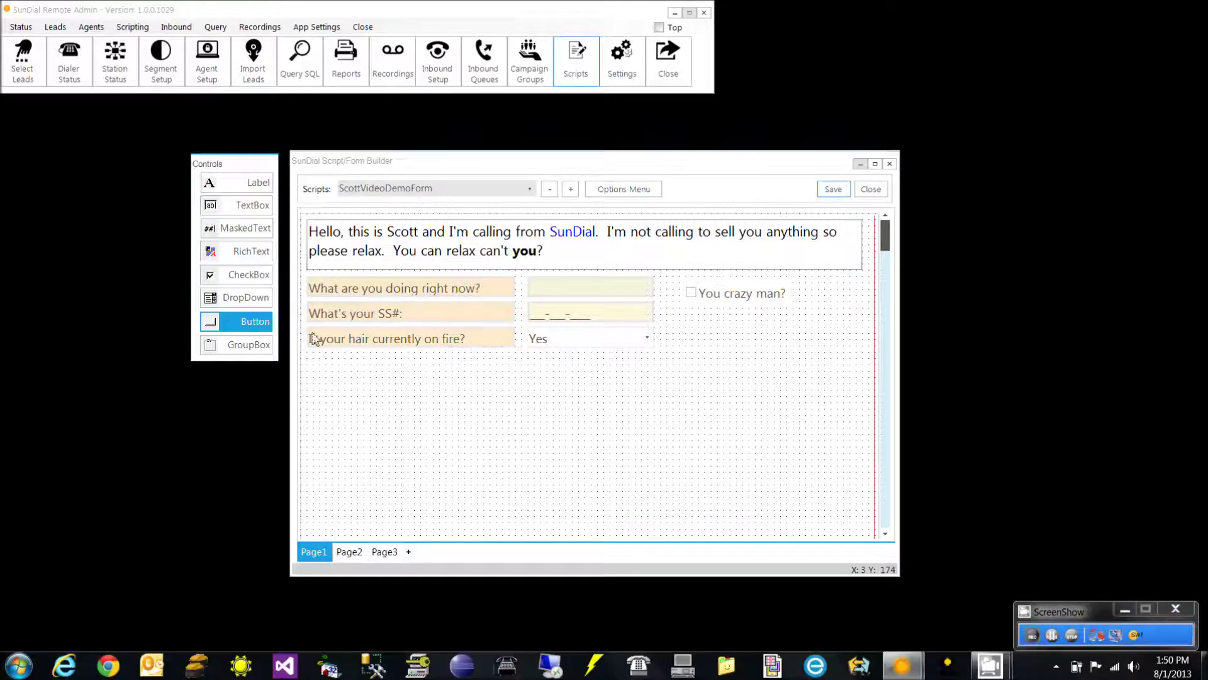
left_click(717, 326)
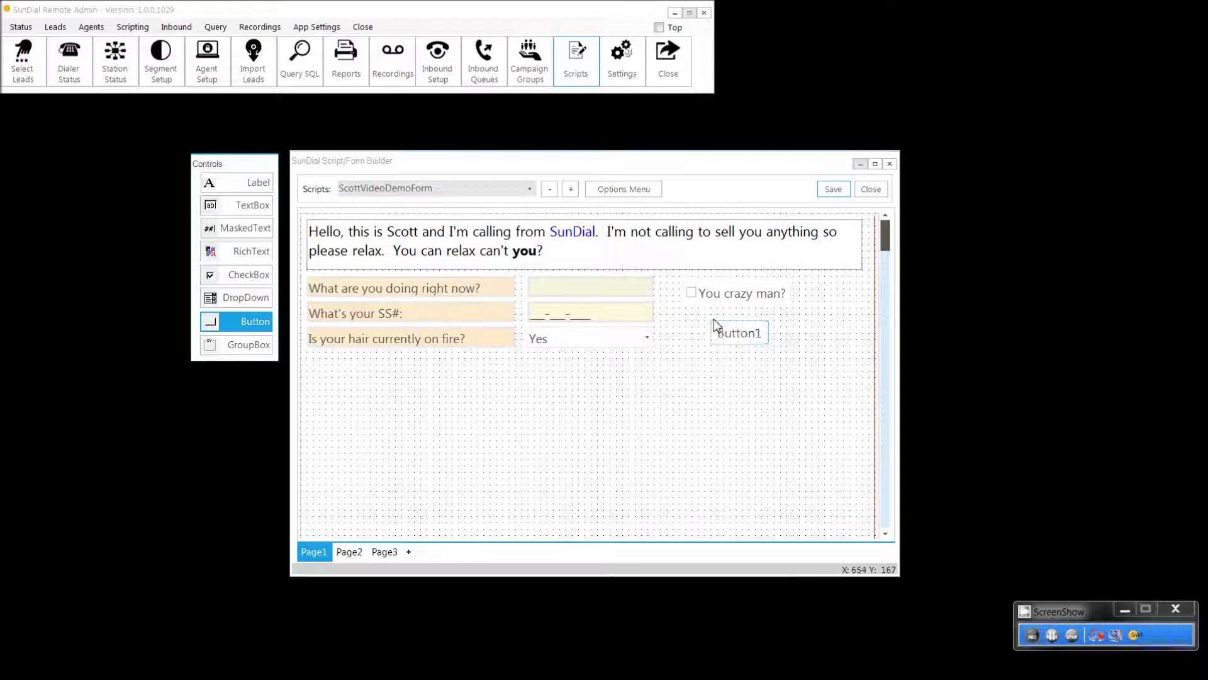
Step: Label Button1 'Sale' and set its action to Dispo with call status 1110
right_click(751, 335)
left_click(765, 340)
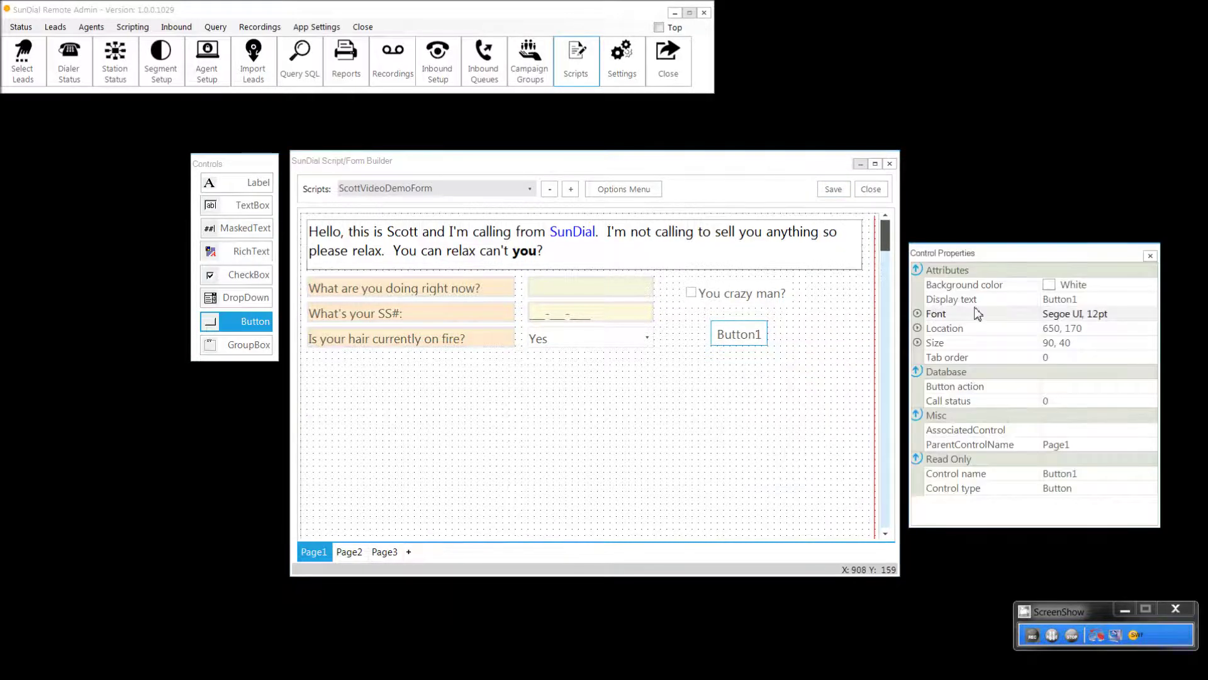
left_click(1075, 307)
type("sAL")
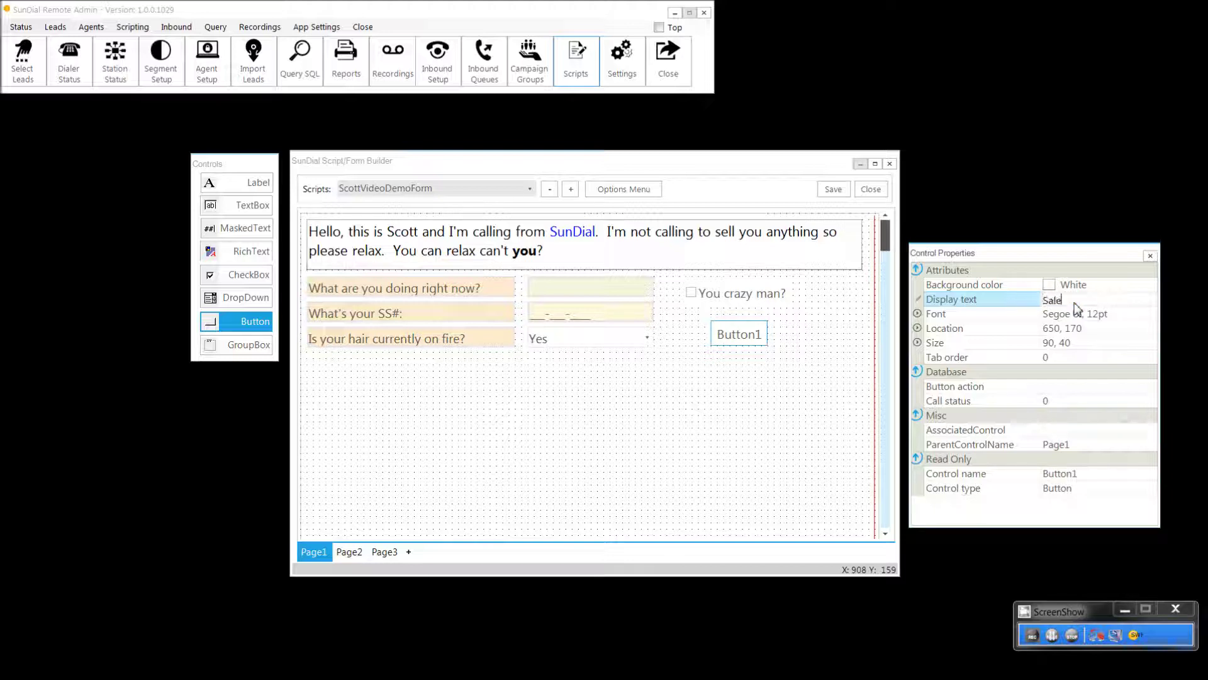
type("e")
key("Return")
left_click(1143, 390)
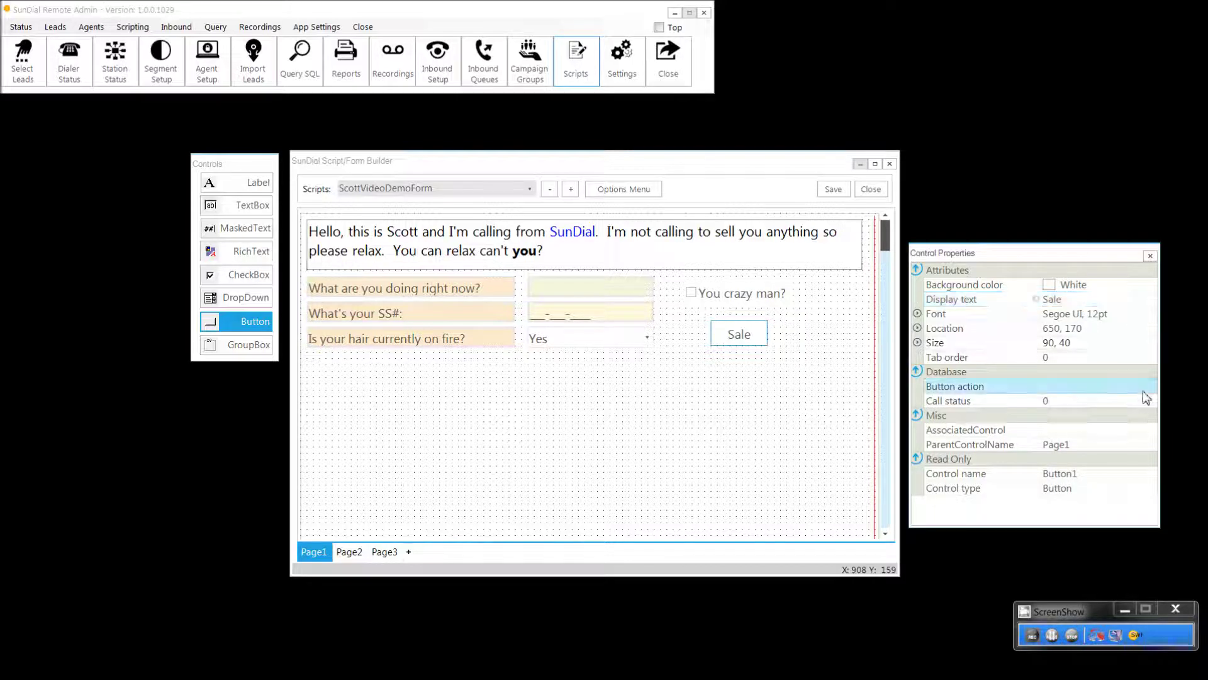
left_click(1152, 386)
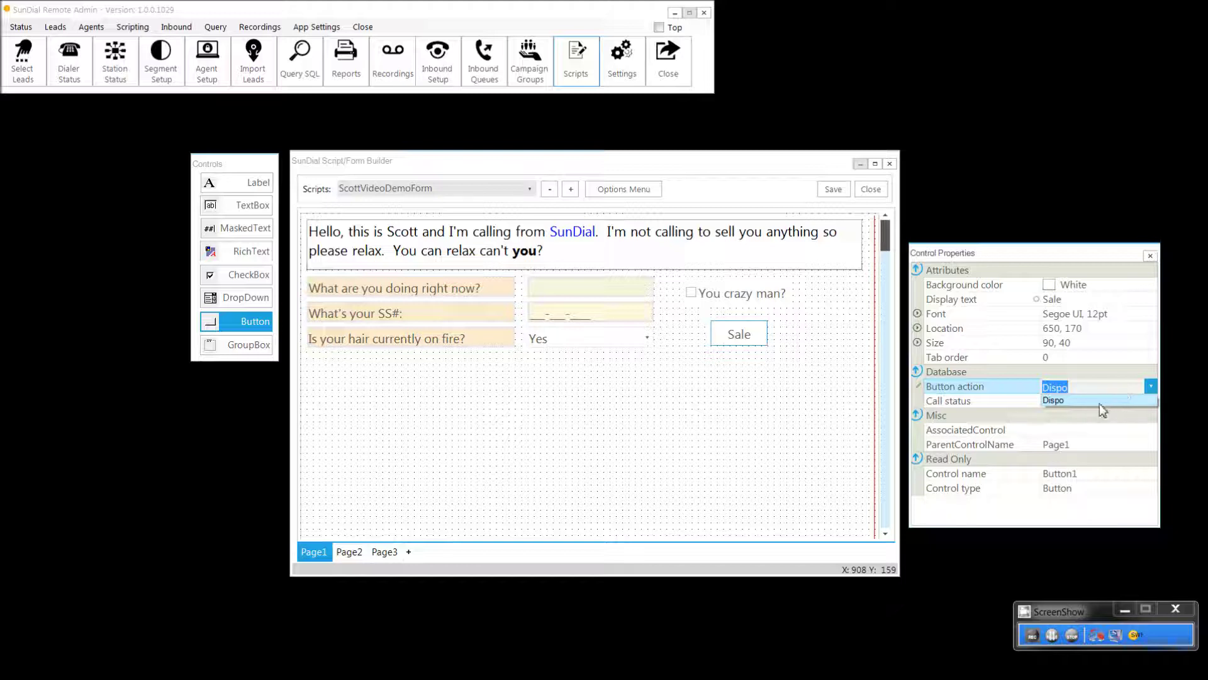
left_click(1099, 404)
type("110")
key("Return")
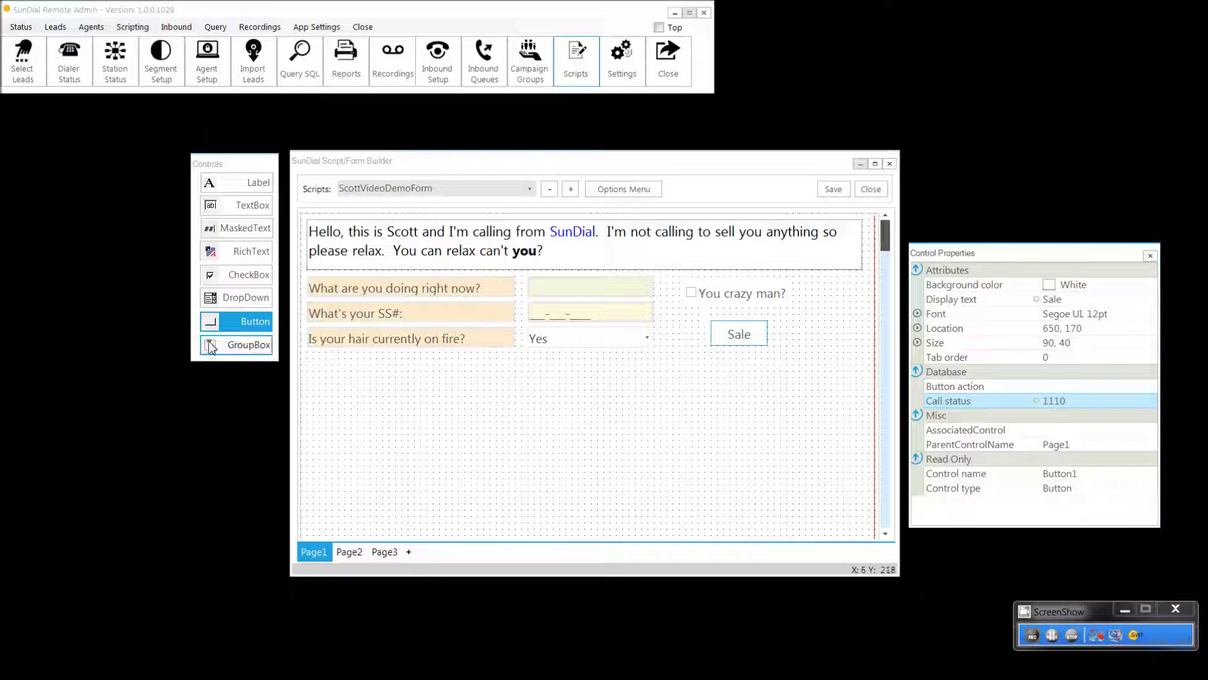
left_click(212, 348)
left_click(451, 363)
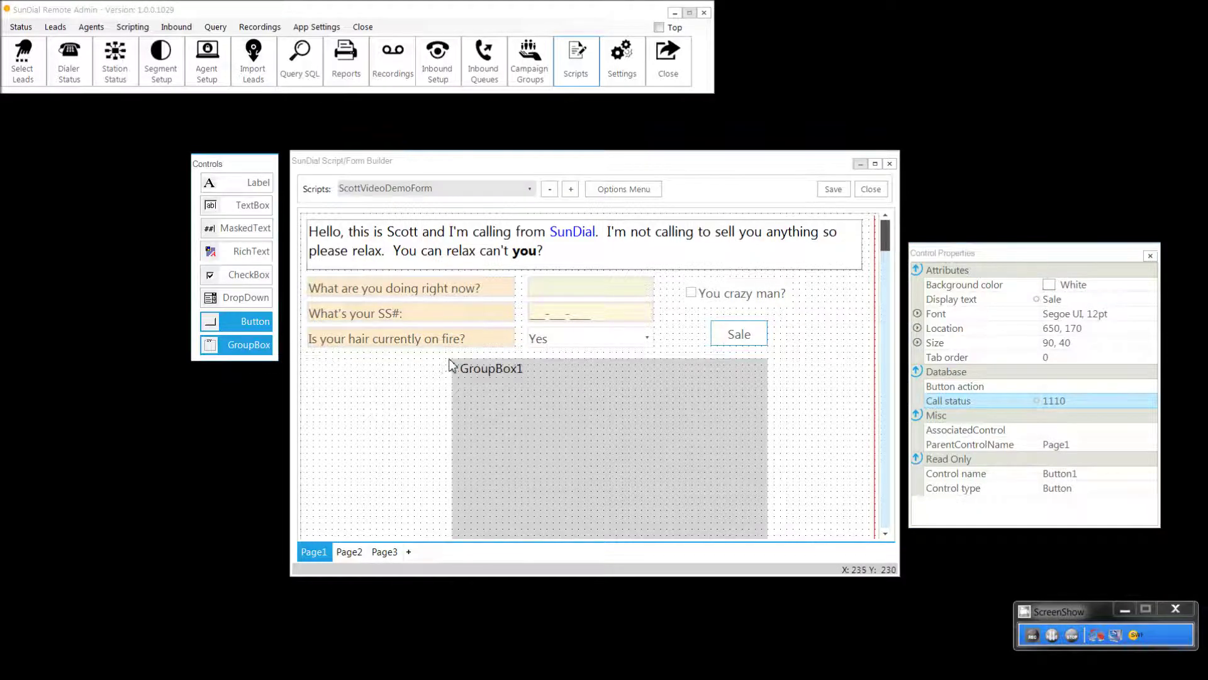
left_click(247, 184)
left_click(497, 394)
left_click(247, 205)
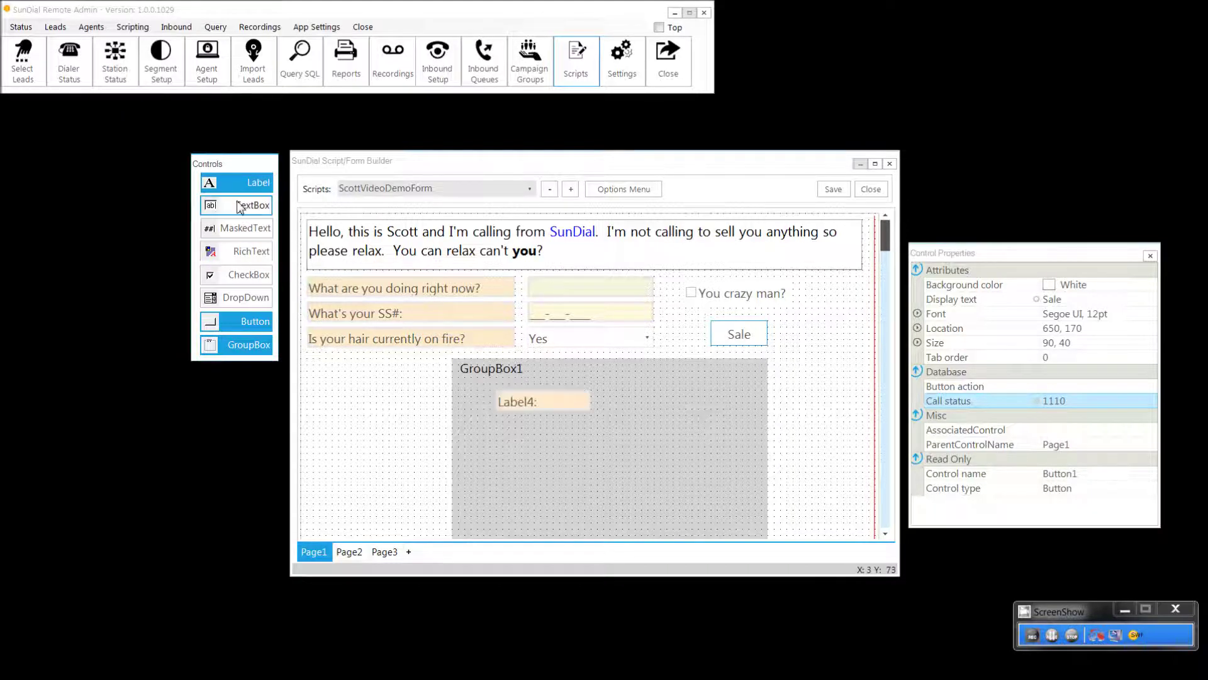
left_click(598, 415)
left_click_drag(485, 373, 396, 366)
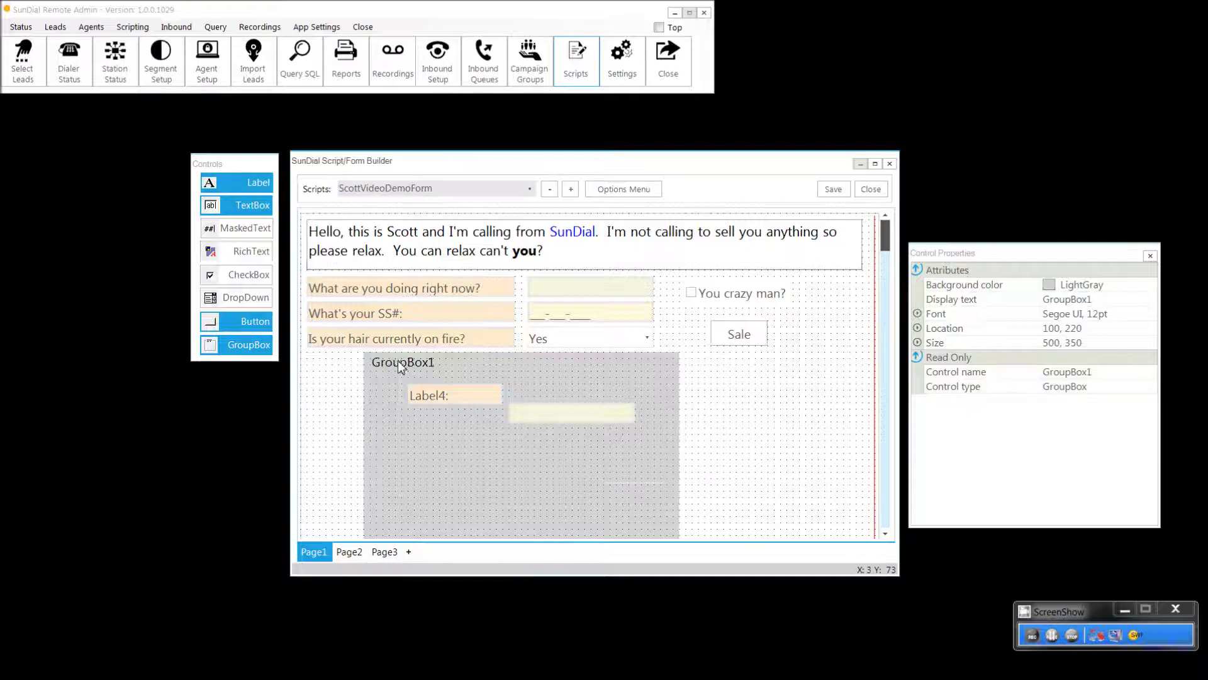
right_click(399, 365)
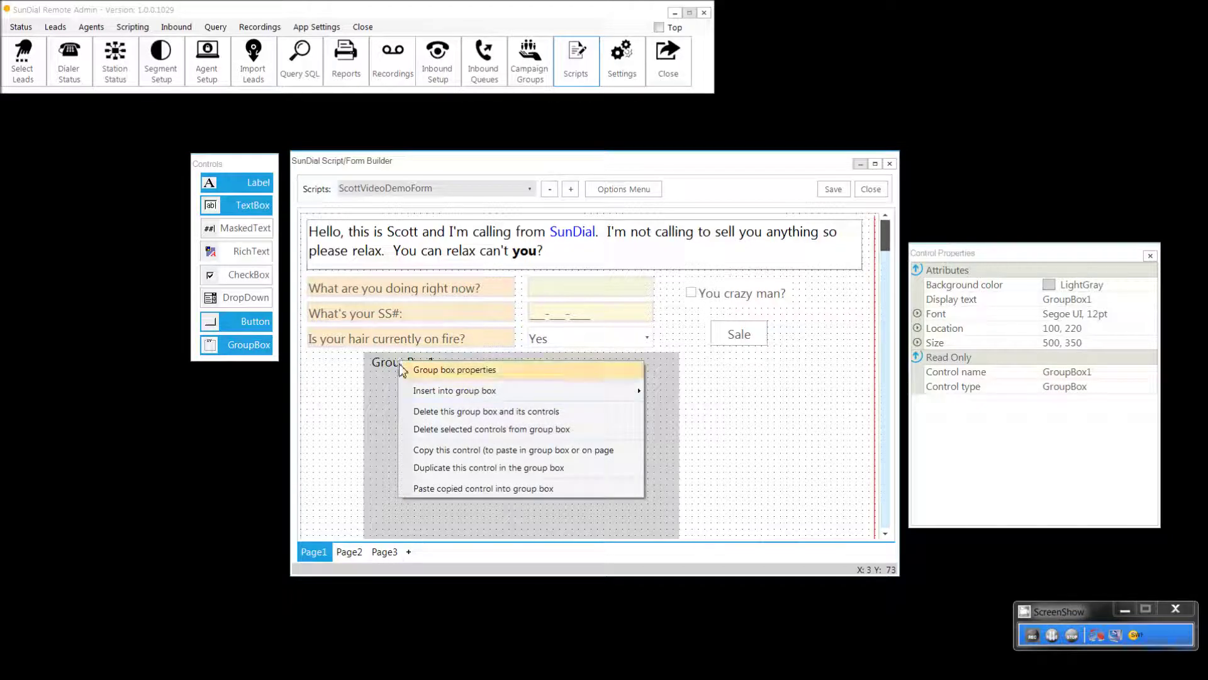
left_click(421, 411)
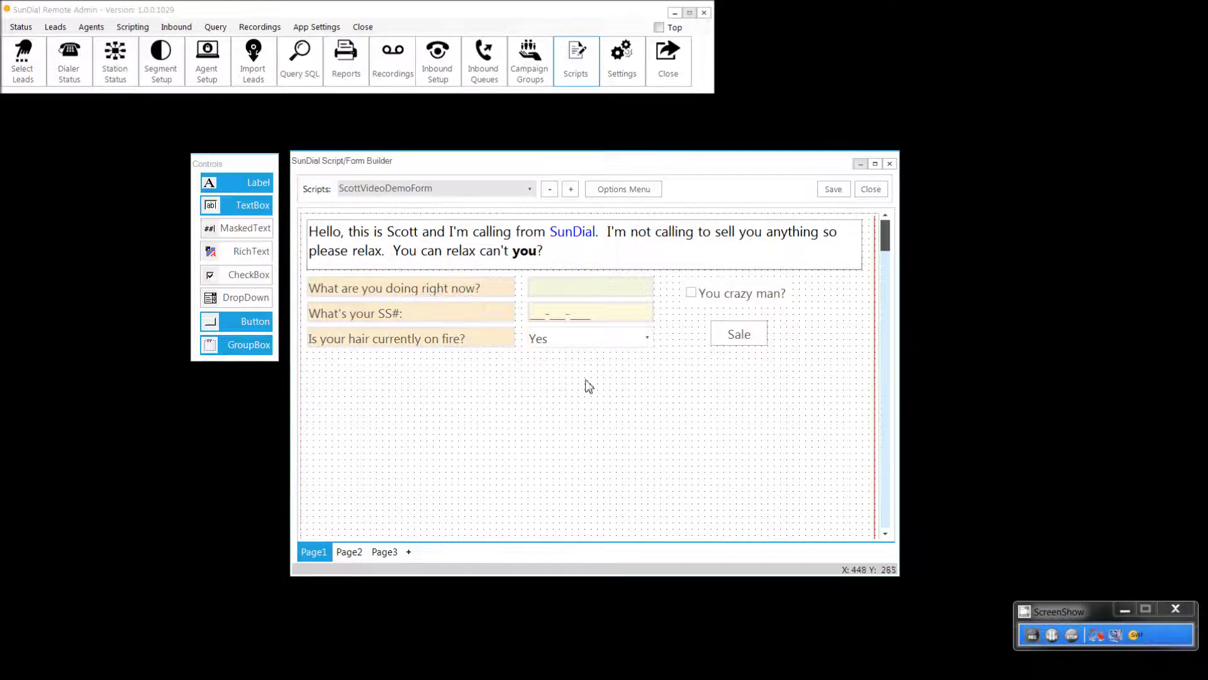
Step: Insert the ready-made contact info block, First Name through Phone, on Page1
right_click(636, 367)
mouse_move(653, 436)
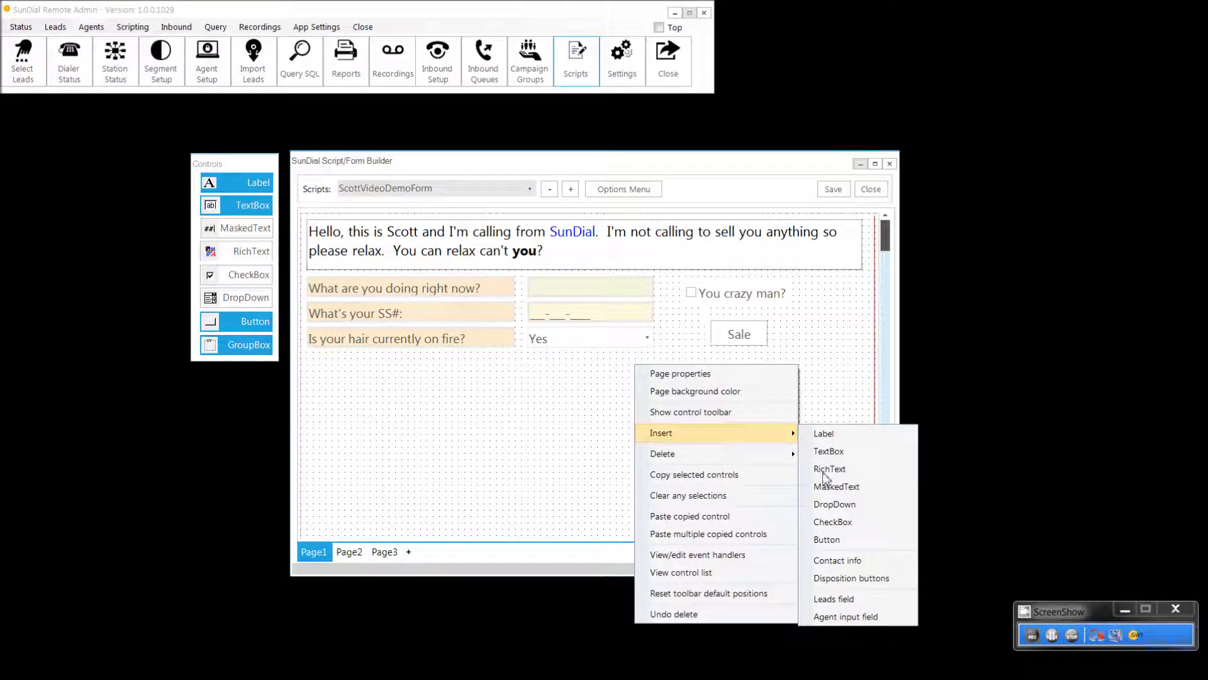
left_click(836, 561)
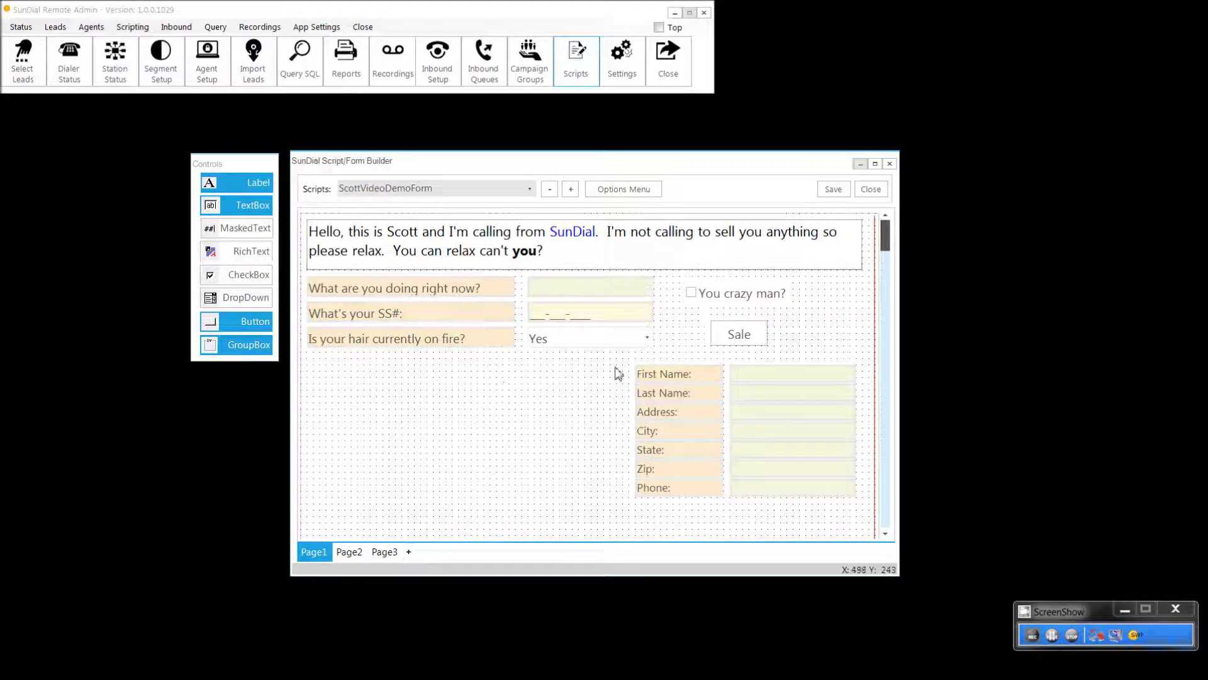
left_click_drag(612, 359, 862, 504)
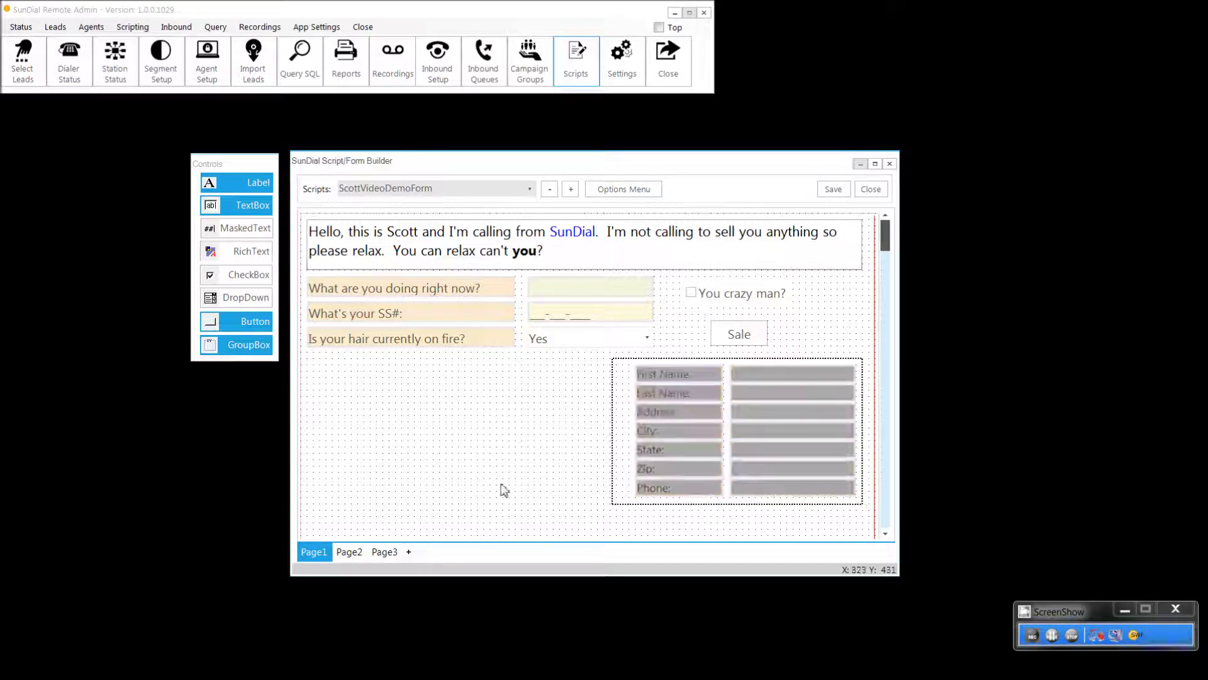
left_click(478, 459)
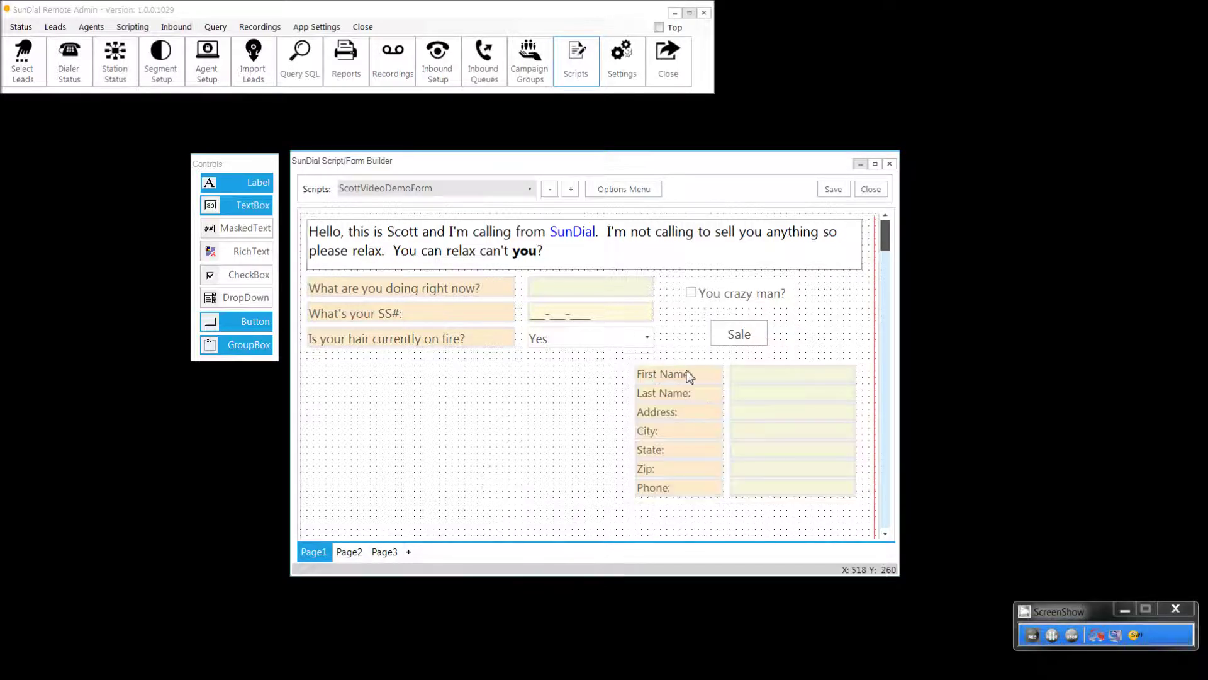
Step: Check the First Name and Address fields' properties, with Address loading street_address
right_click(751, 374)
left_click(773, 385)
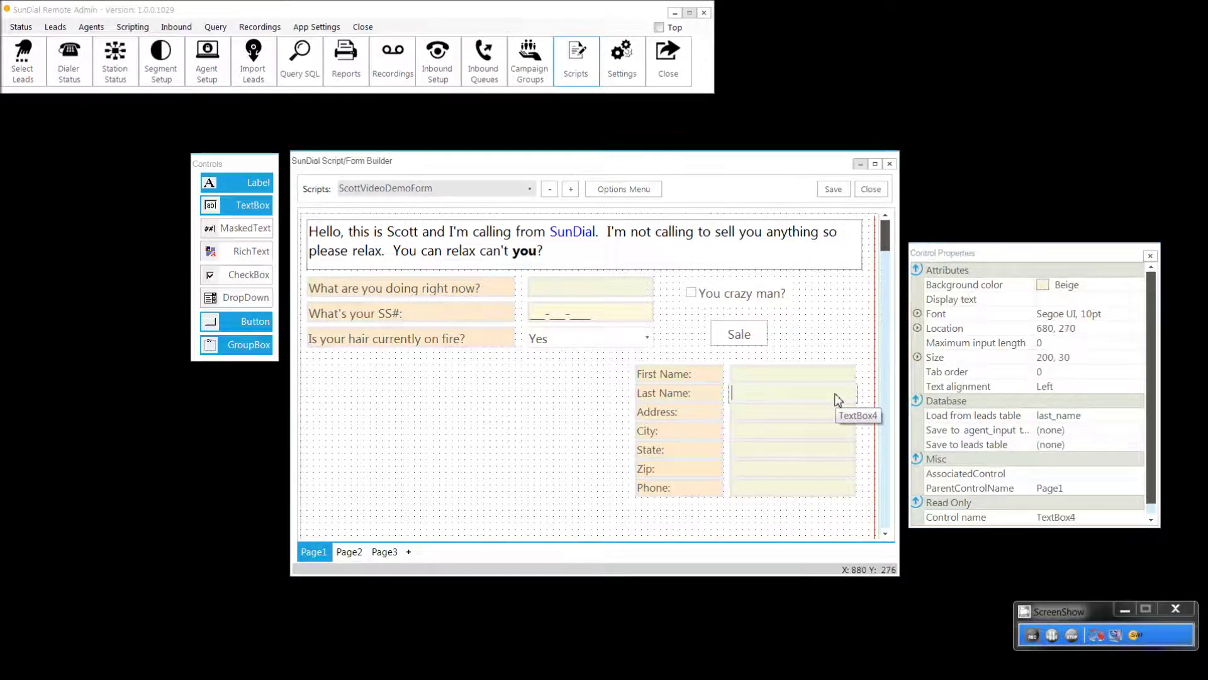
left_click(835, 412)
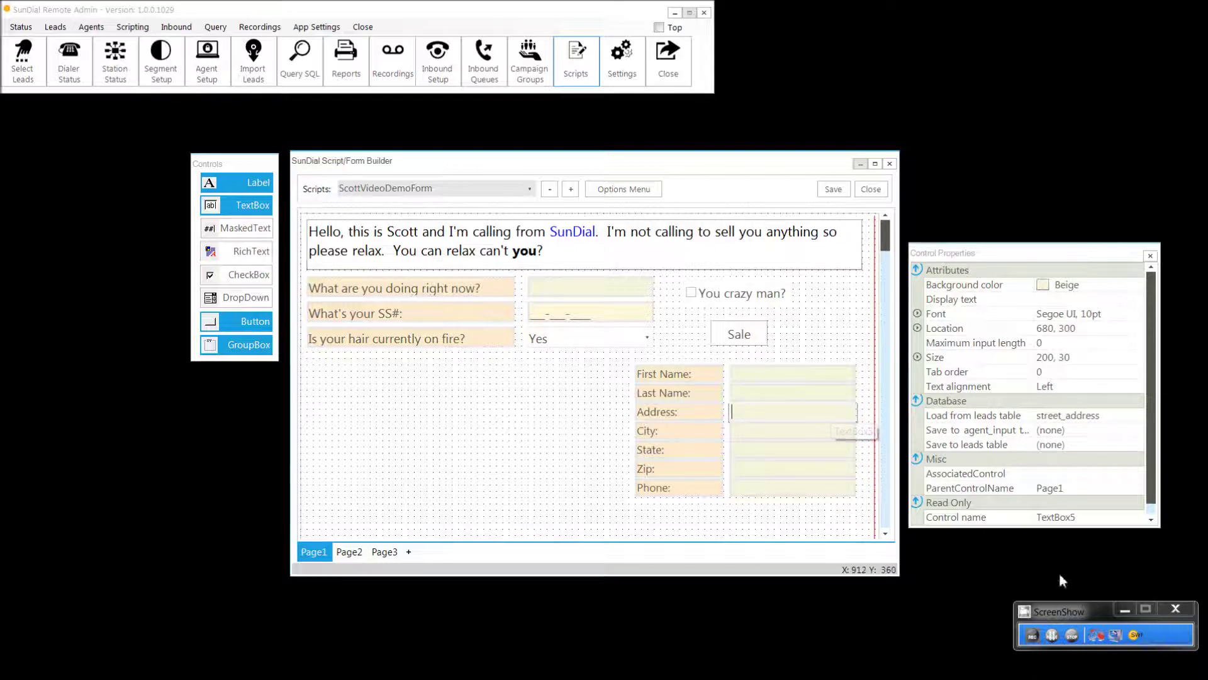
left_click(1061, 635)
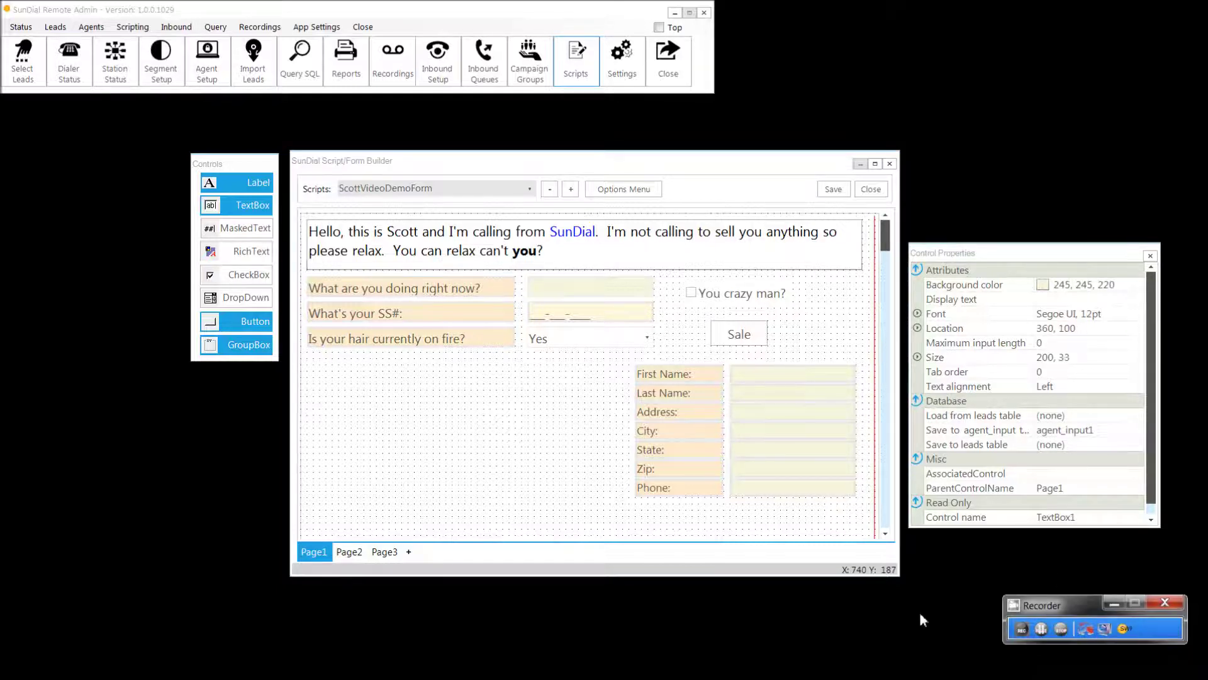
left_click(621, 189)
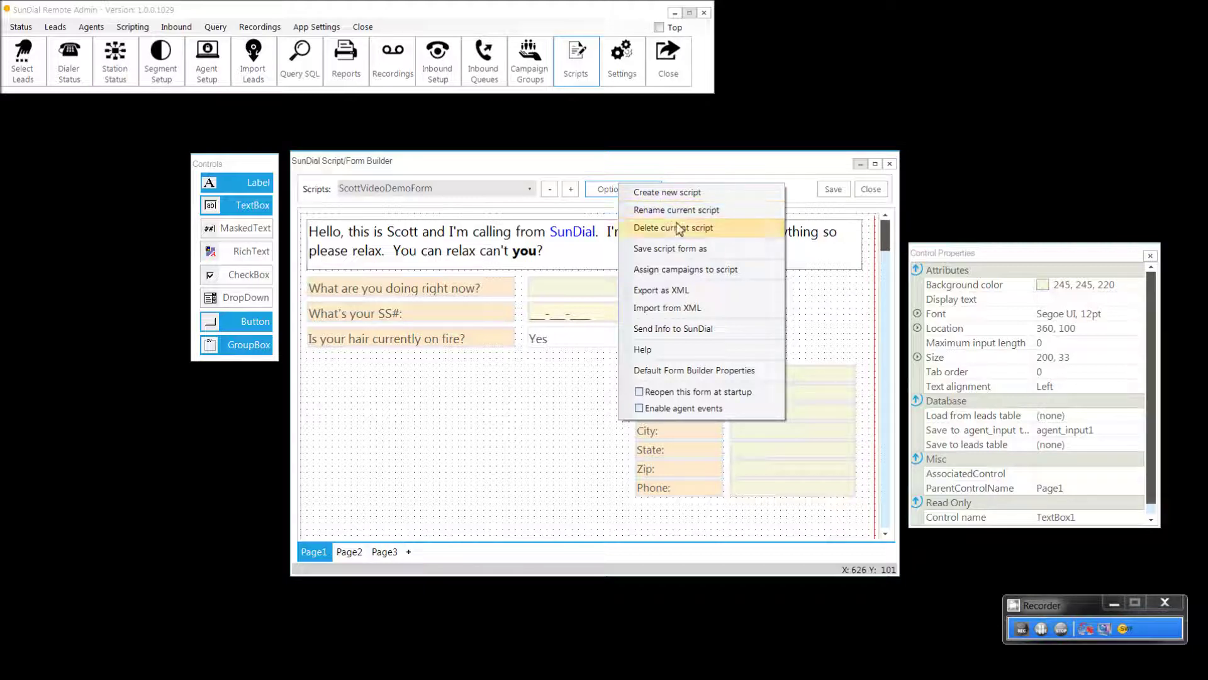
left_click(532, 188)
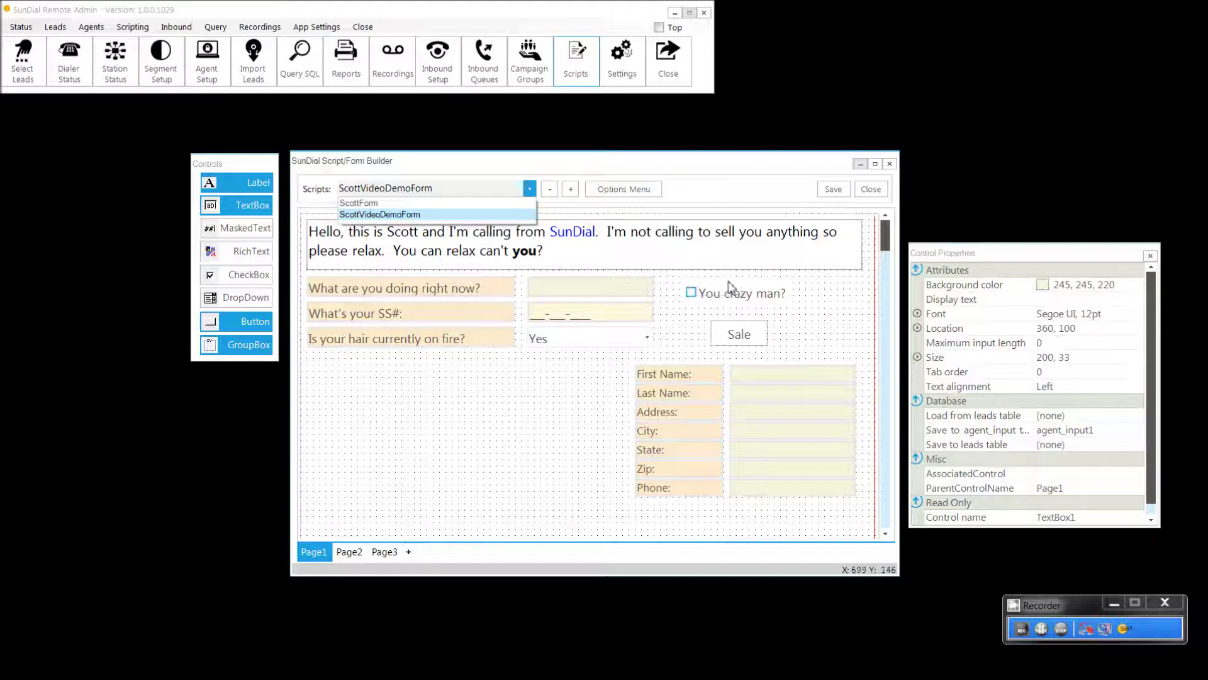
left_click(667, 178)
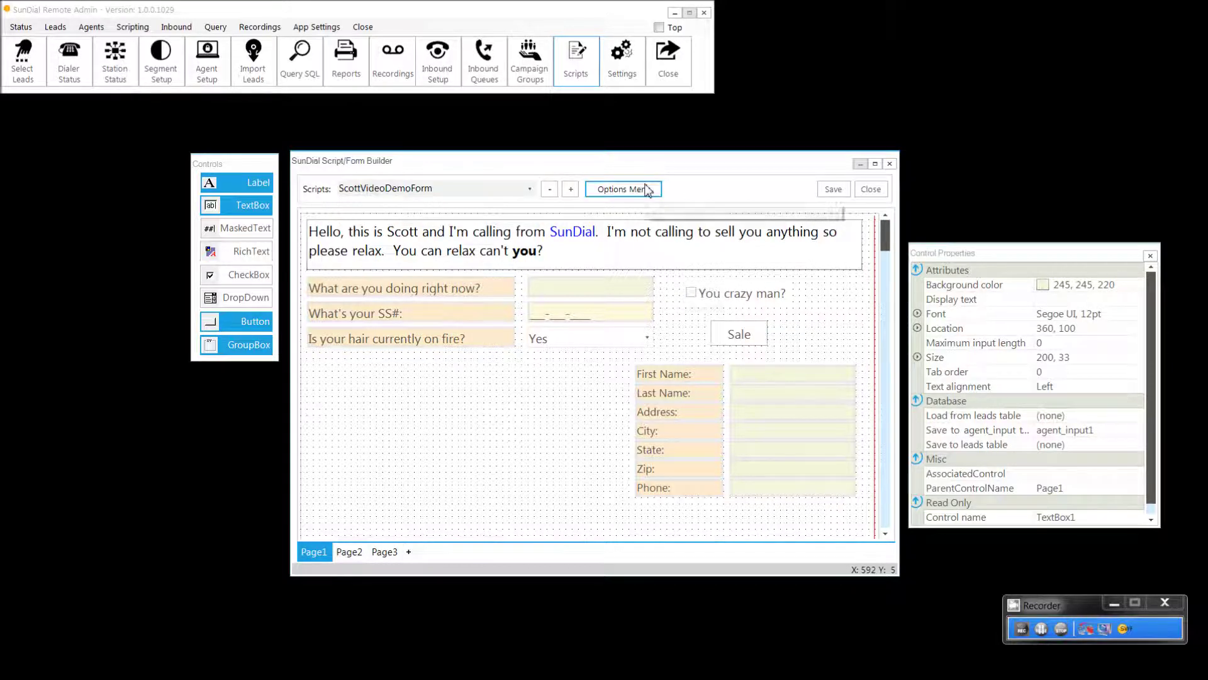
left_click(645, 187)
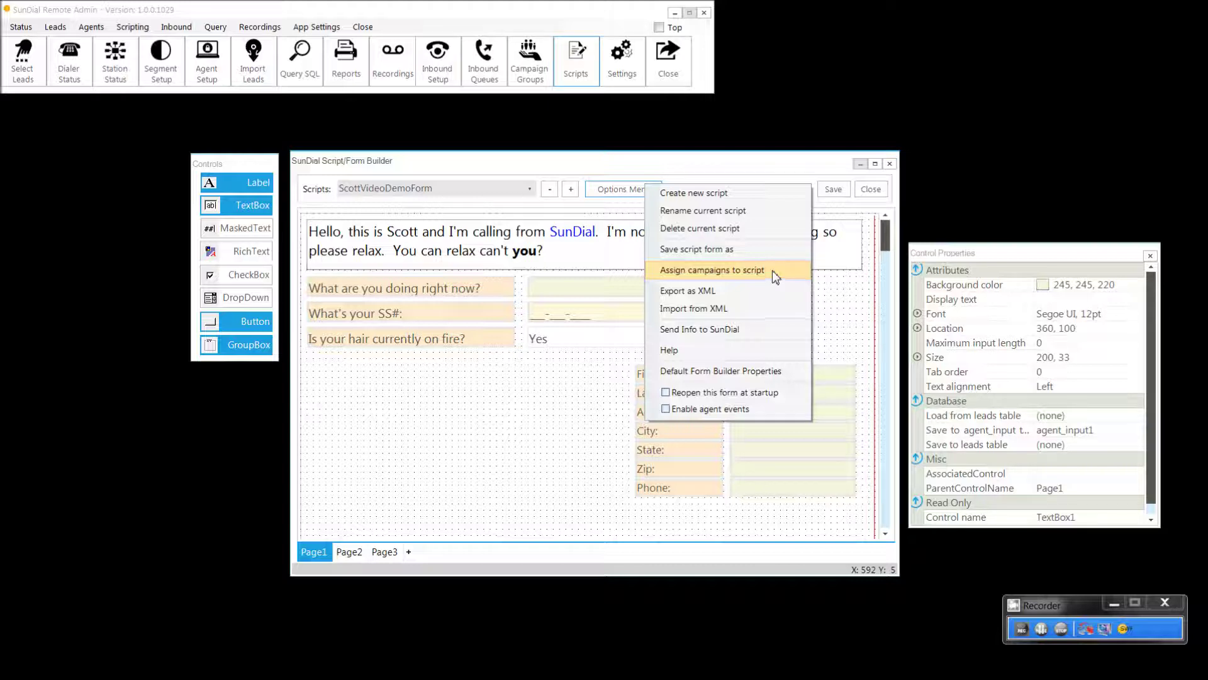
left_click(772, 270)
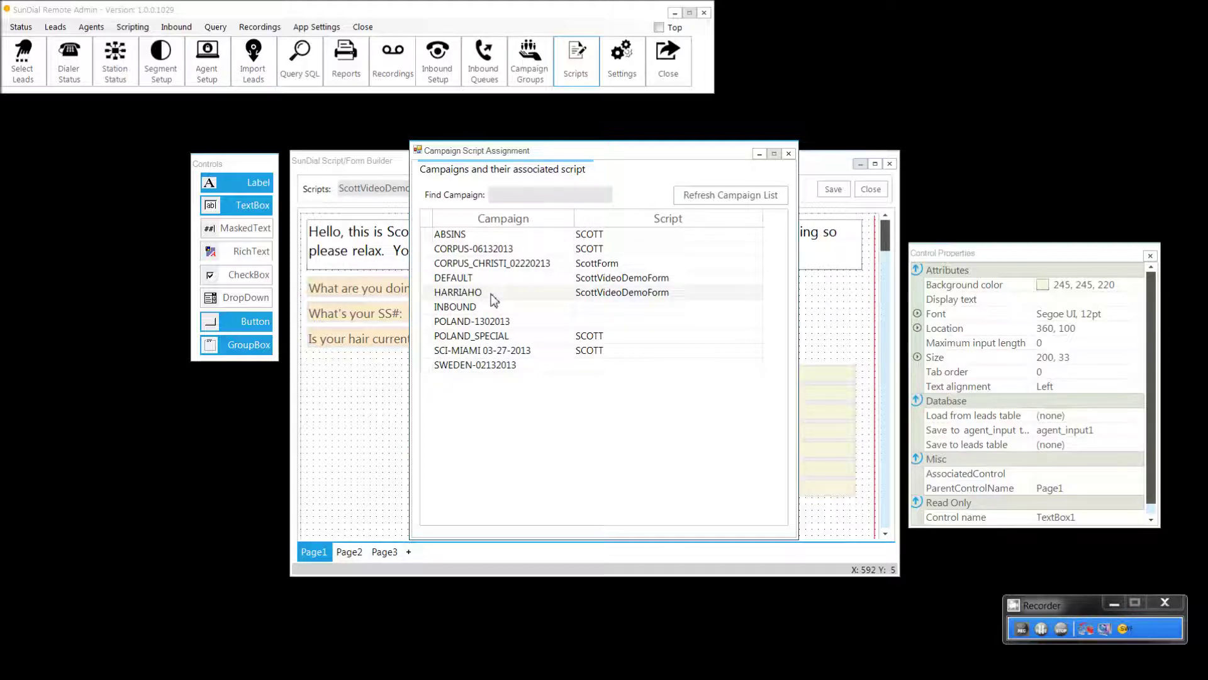
left_click(783, 158)
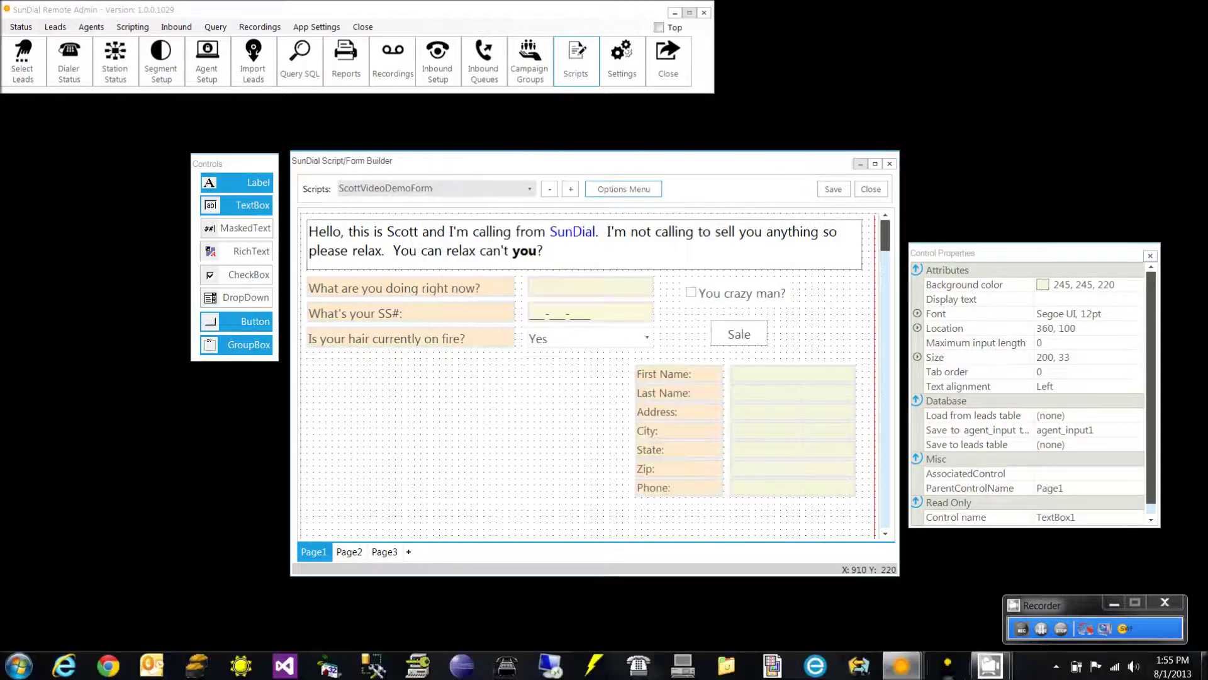
Step: Log in to SunDial Agent, take a call on the HARRIAHO campaign and pop up the script
left_click(951, 667)
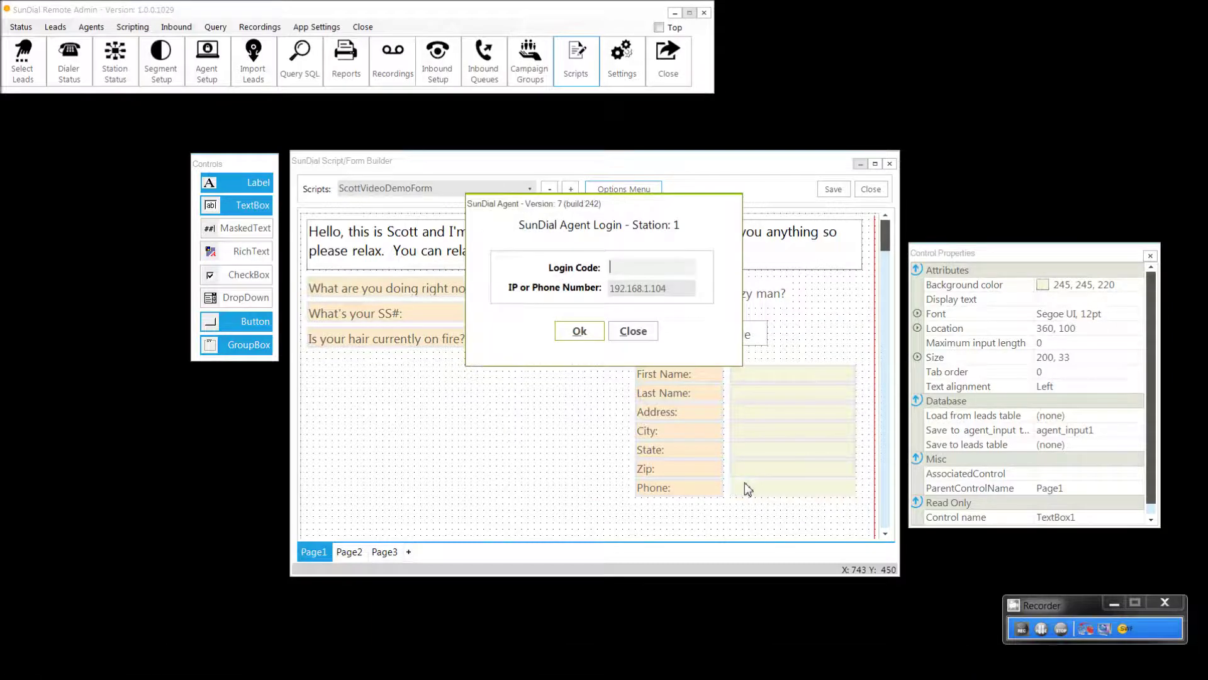
type("admin")
key("Return")
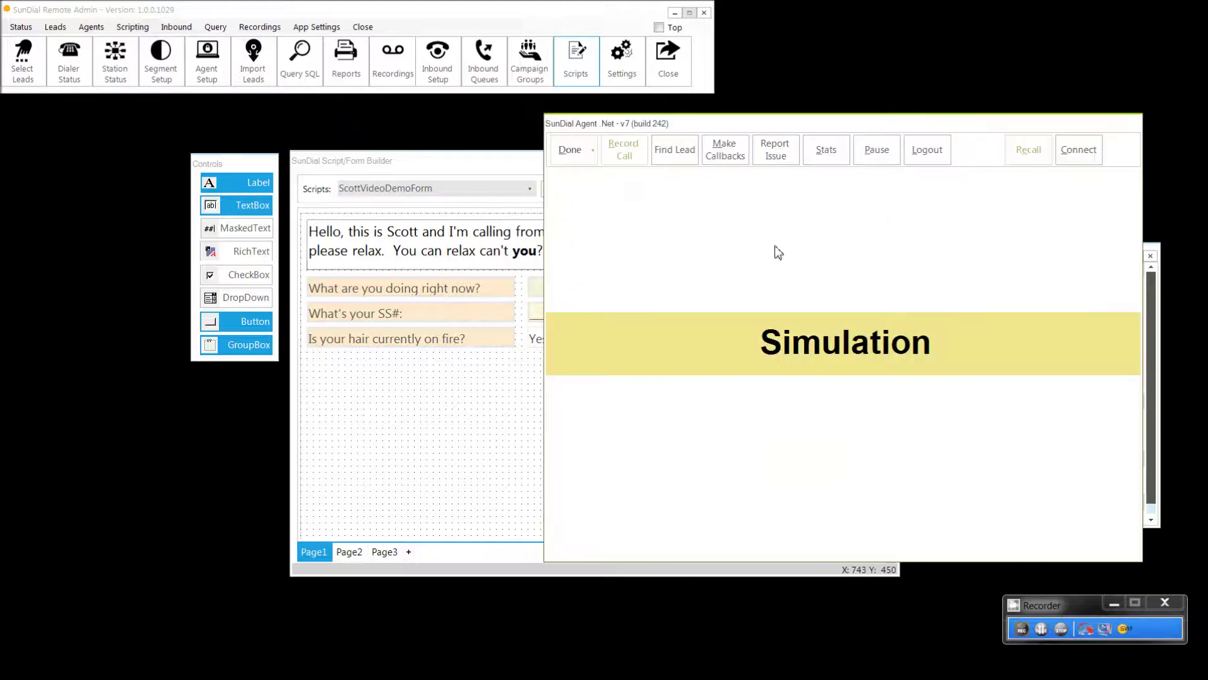
left_click(1073, 153)
type("HARRIAHO")
key("Return")
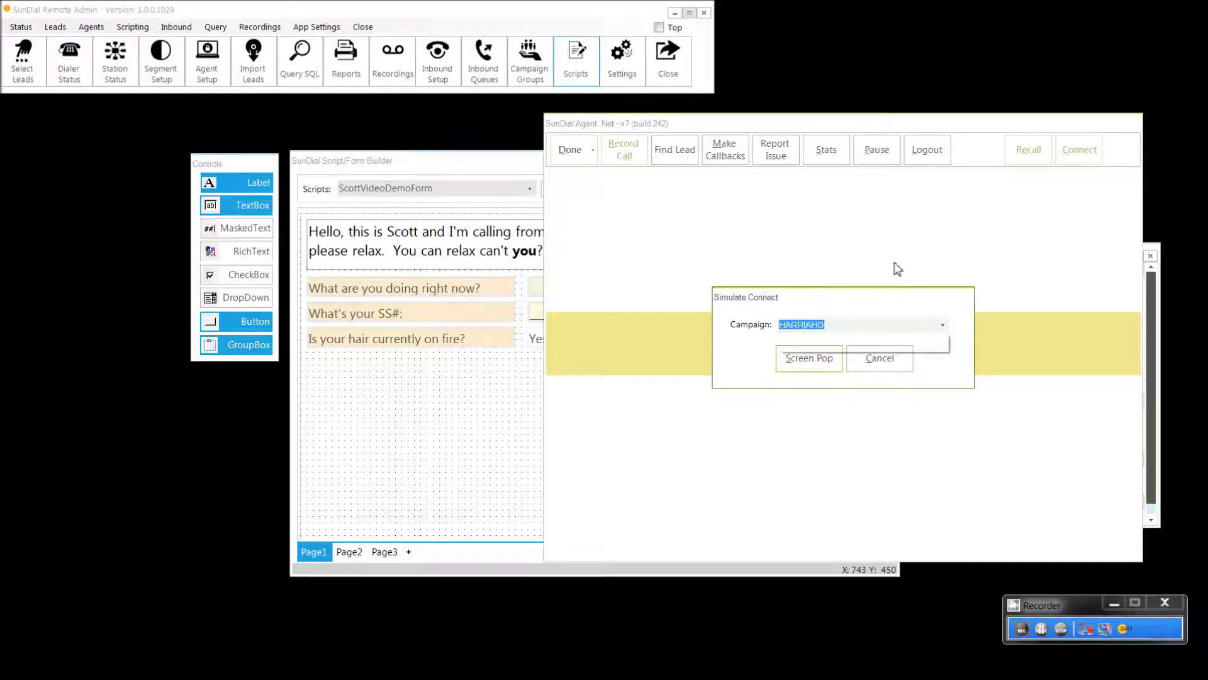
left_click(812, 359)
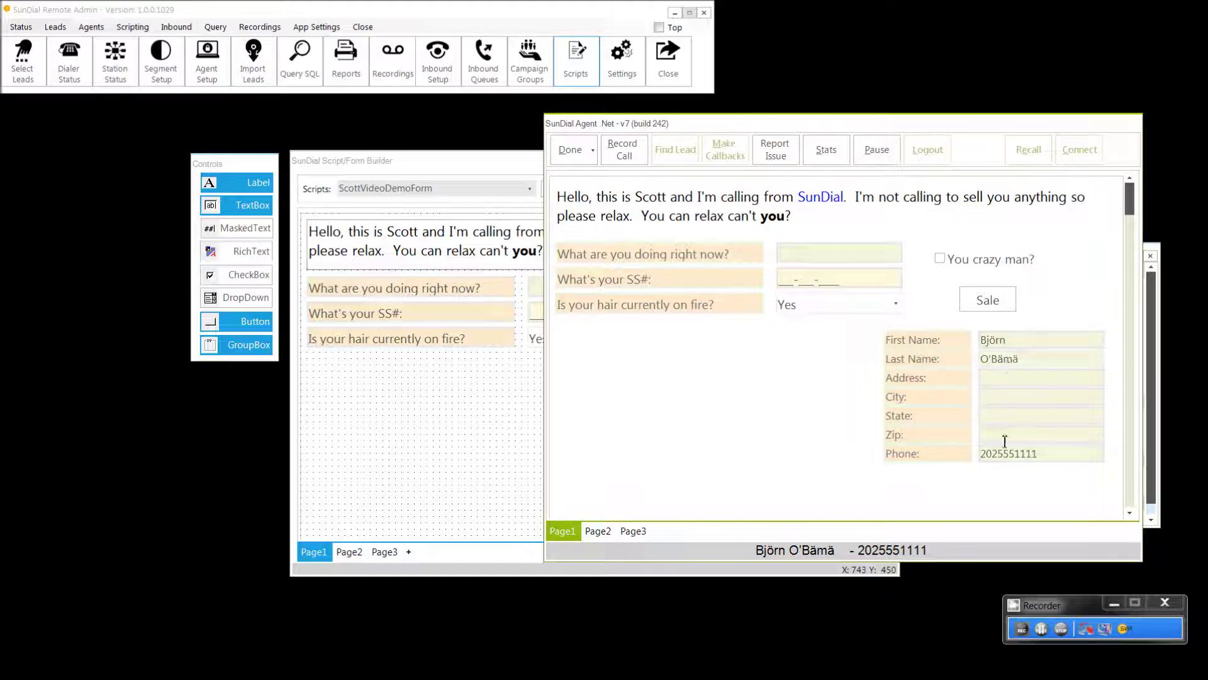
Step: Keep Yes for the hair question, enter a test SS# number, and tab through the fields
left_click(896, 306)
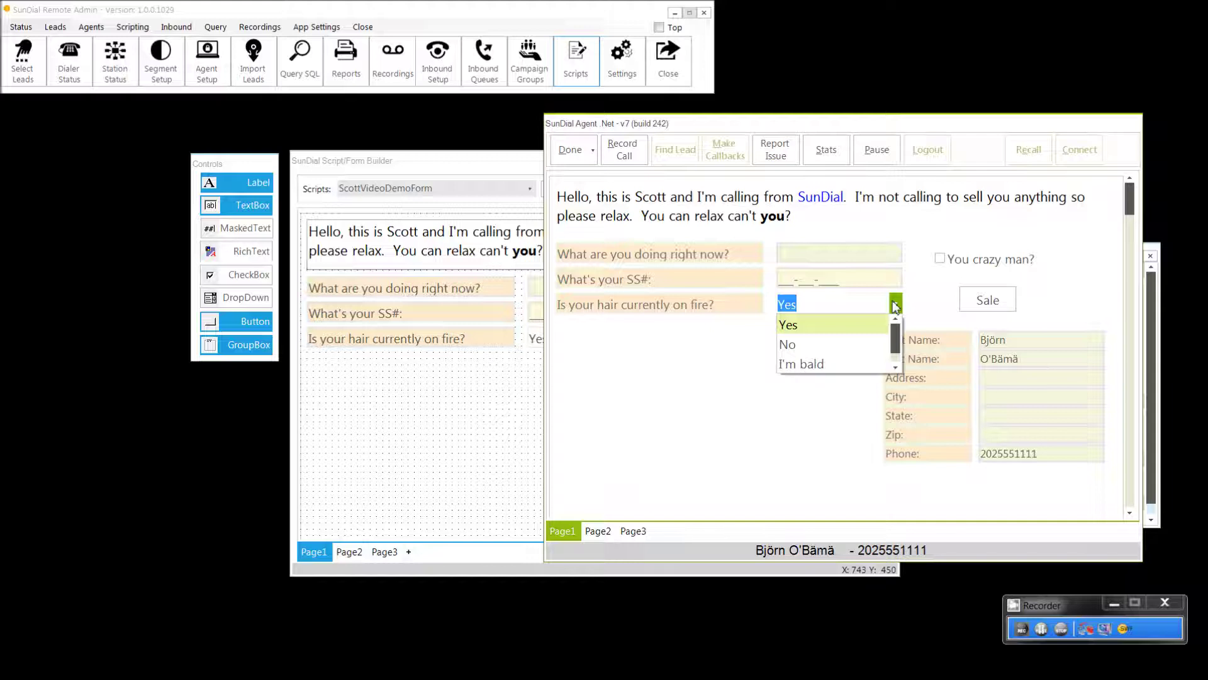
left_click(895, 306)
left_click(783, 278)
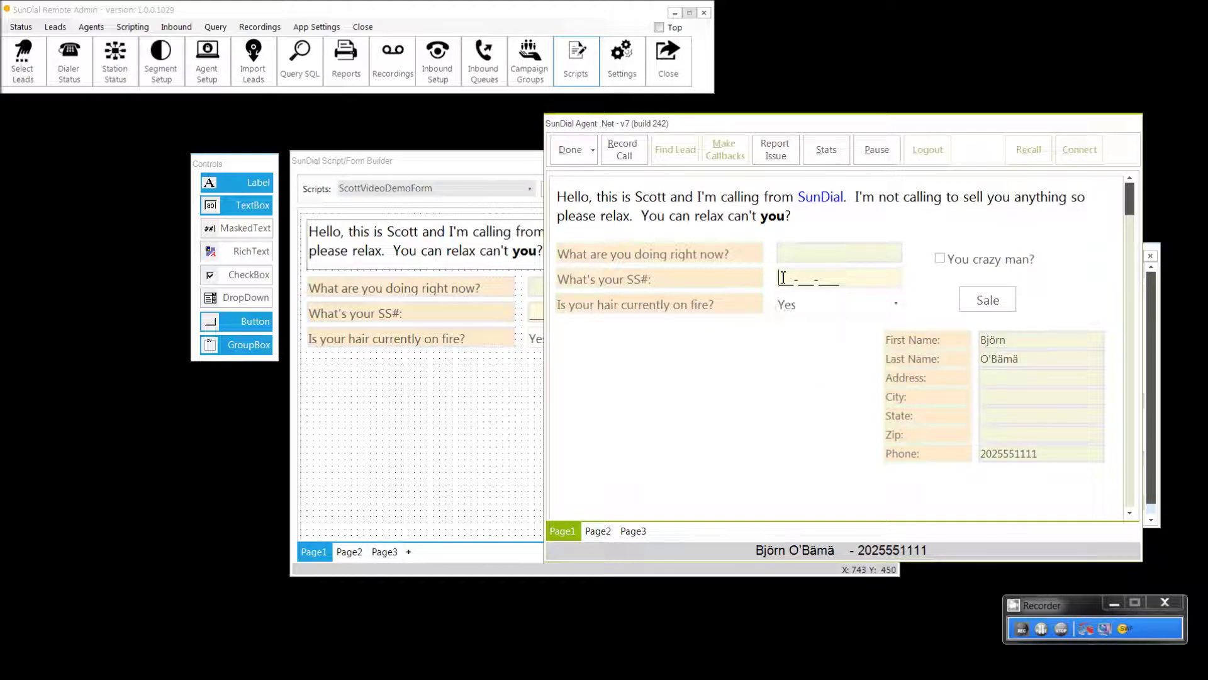
type("333-333-3333")
left_click(822, 256)
key("Tab")
key("Tab")
key("Tab")
key("Tab")
key("Tab")
key("Tab")
key("Tab")
key("Tab")
key("Tab")
key("Tab")
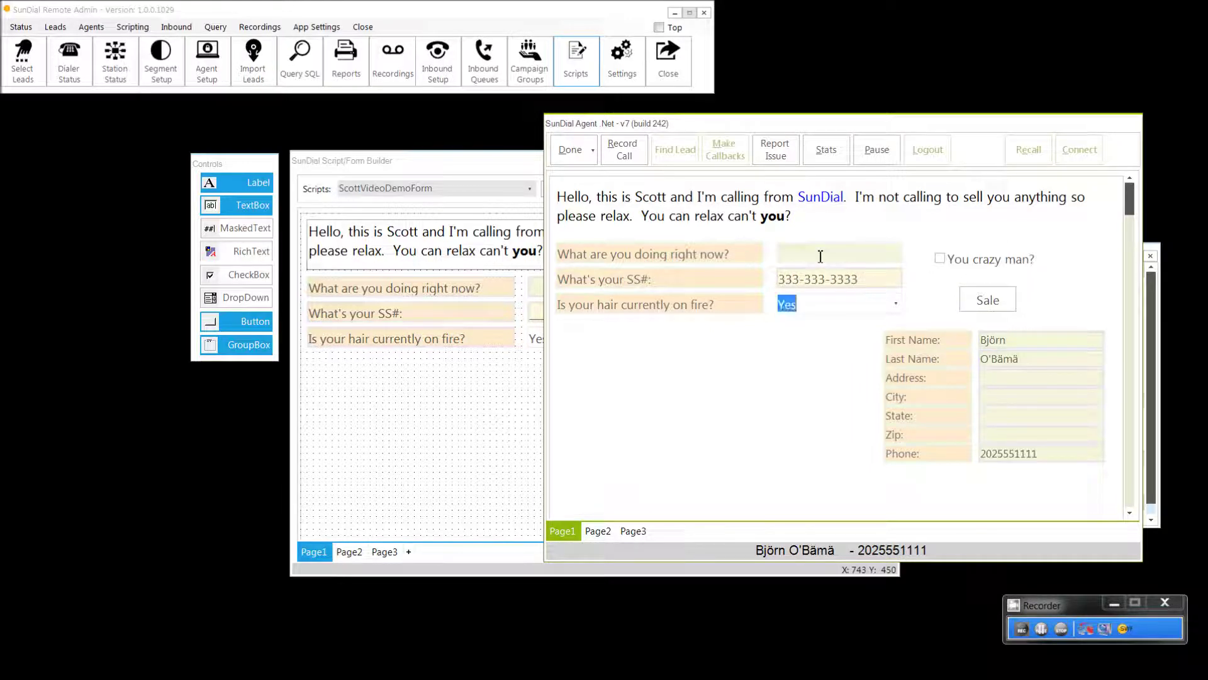
left_click(537, 162)
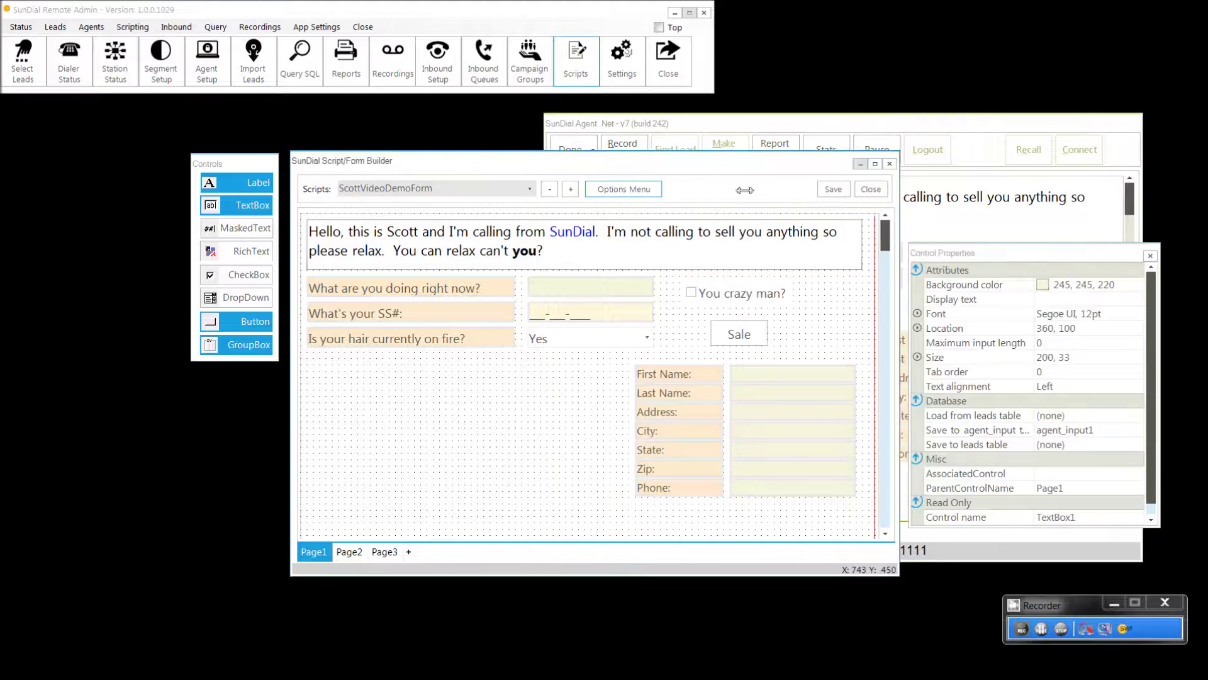
Step: Review the First Name textbox's Control Properties, including its first_name source and tab order
left_click(743, 374)
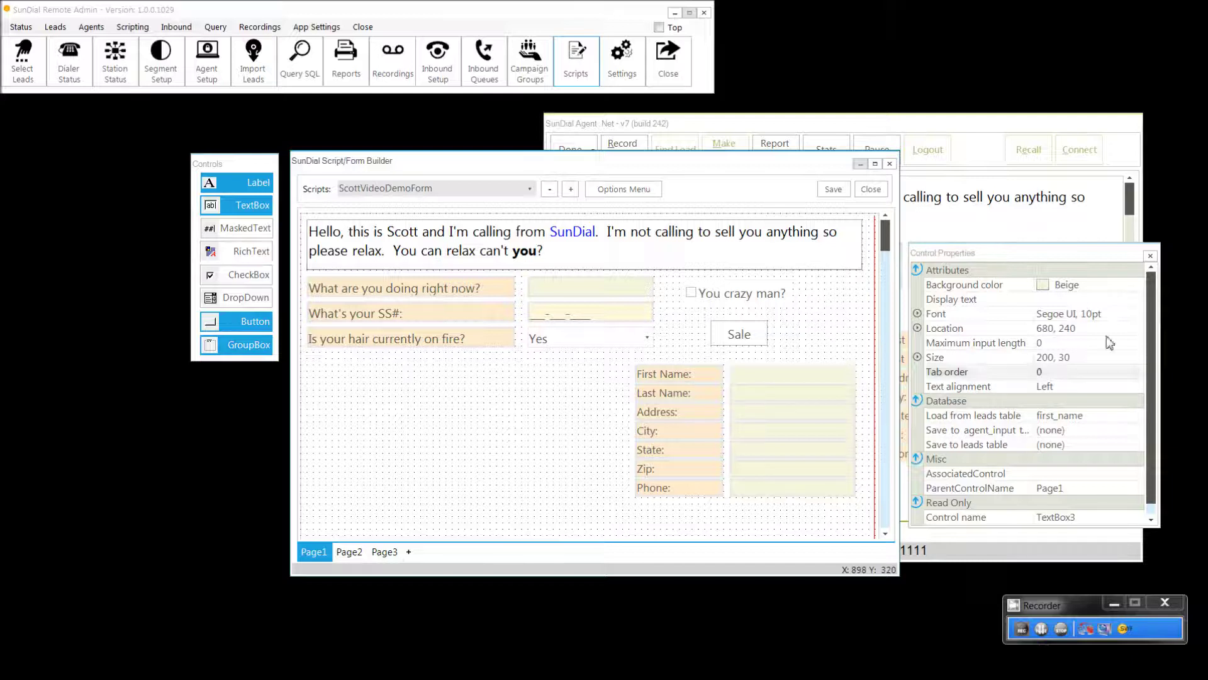
left_click(1152, 282)
left_click_drag(1151, 276, 1125, 267)
left_click(1056, 377)
left_click(1062, 628)
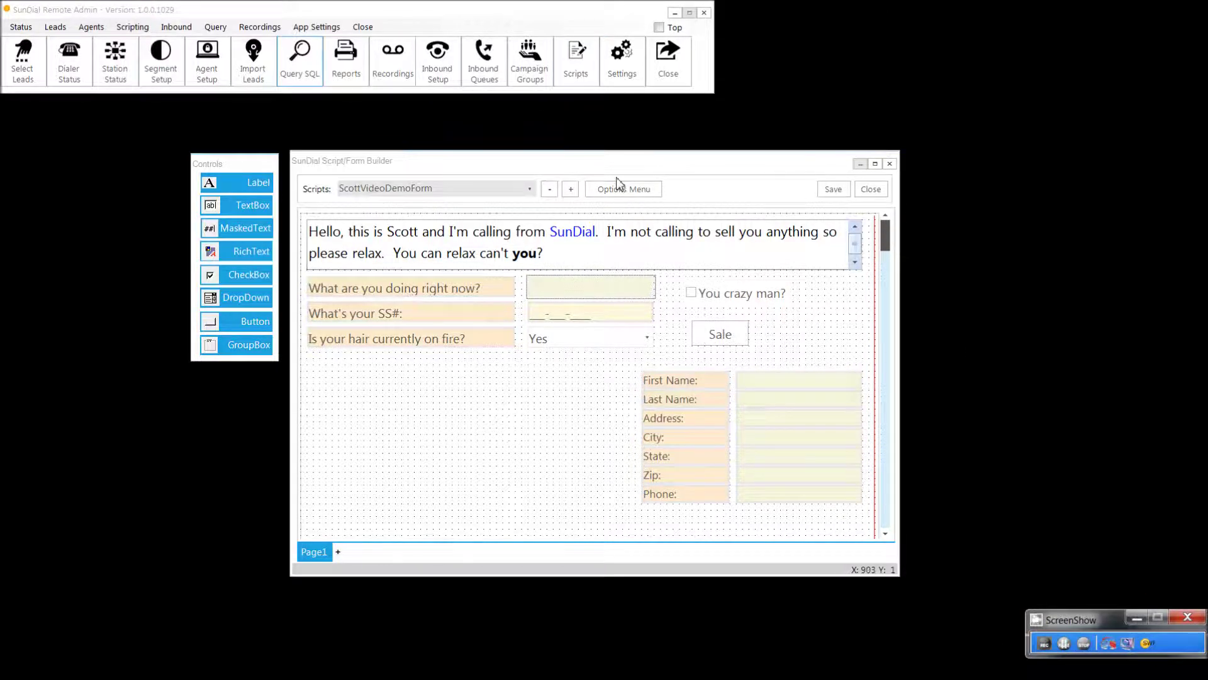
left_click(616, 187)
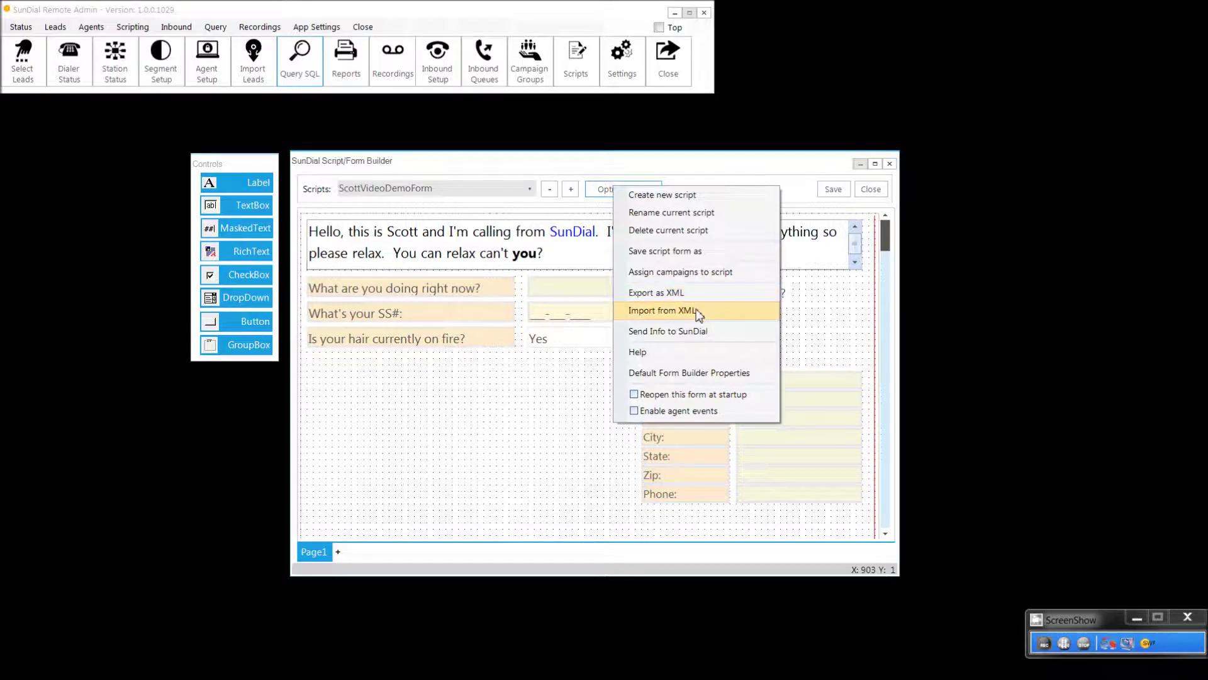
left_click(693, 341)
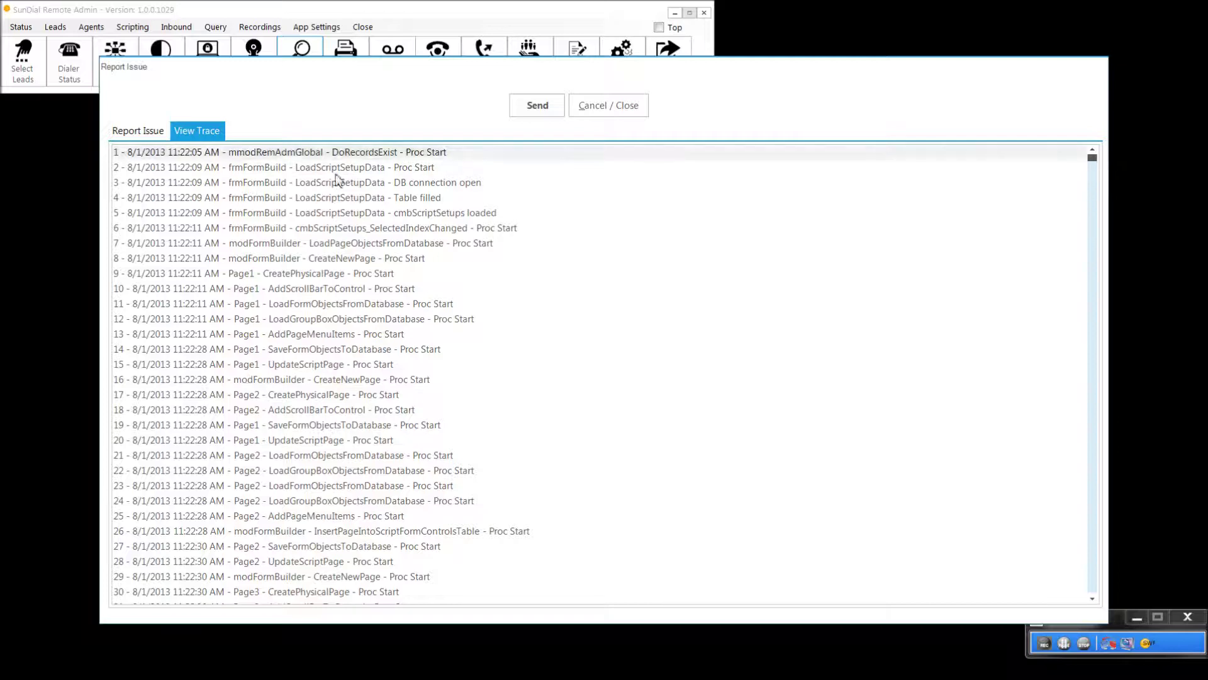
left_click(146, 133)
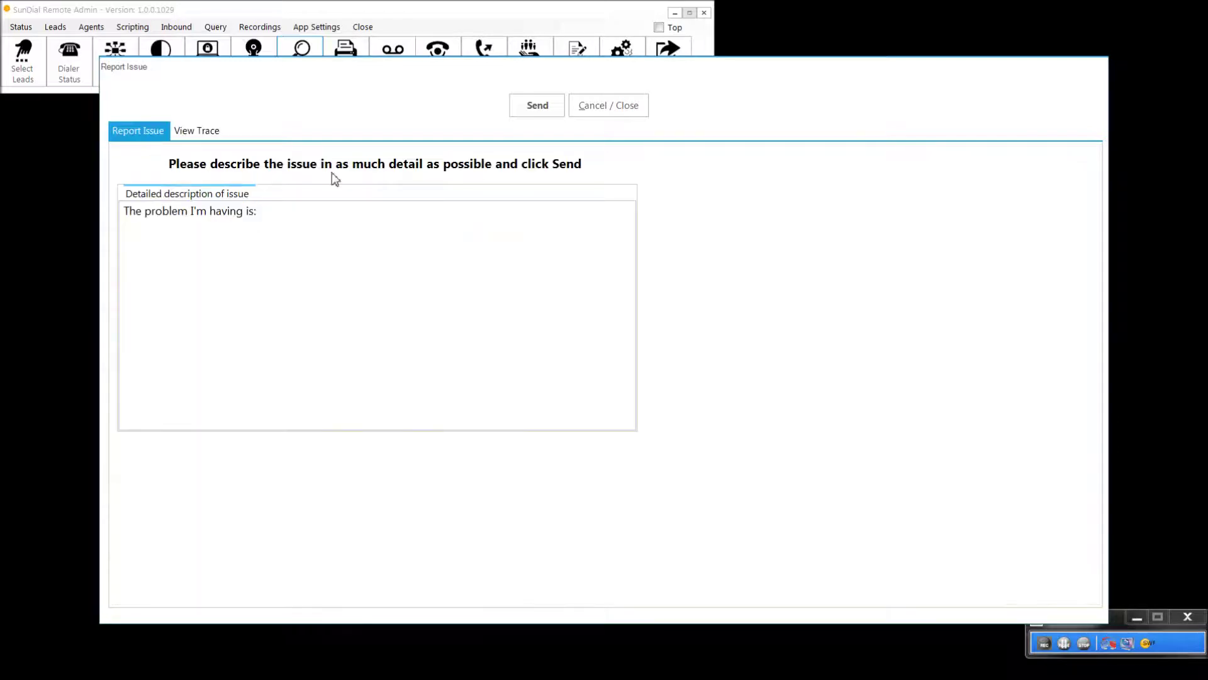
left_click(599, 117)
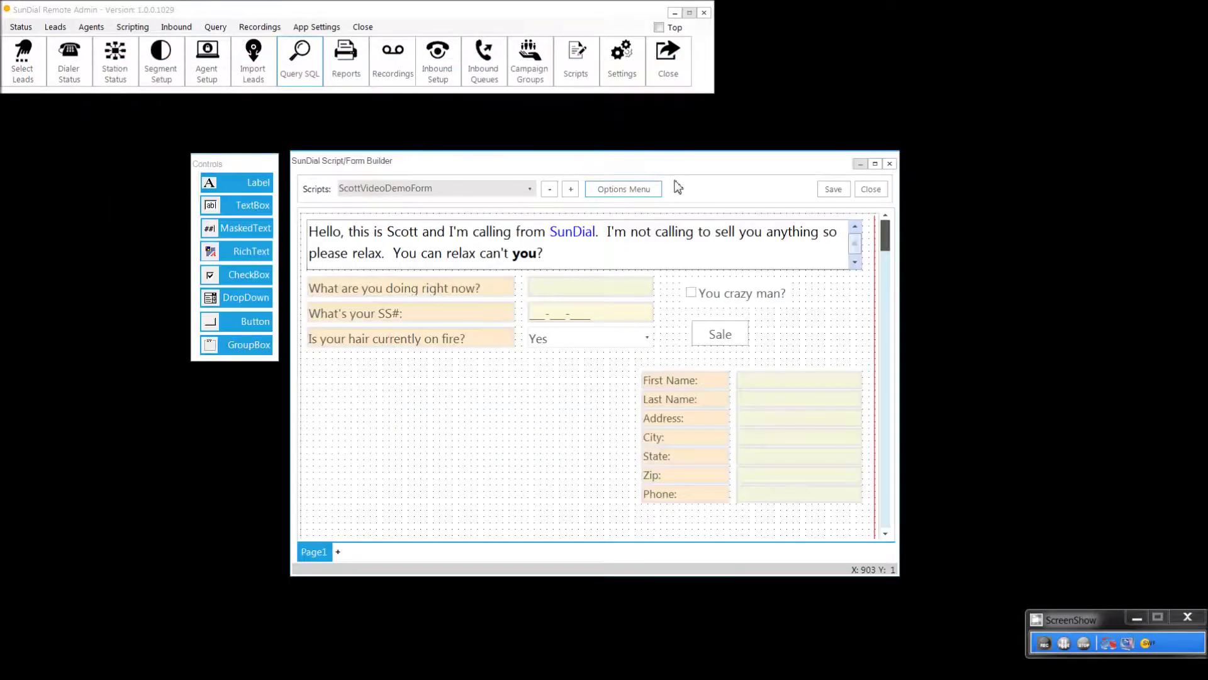
Step: Open Default Form Builder Properties and inspect the CheckBox, DropDown and GroupBox background defaults
left_click(617, 188)
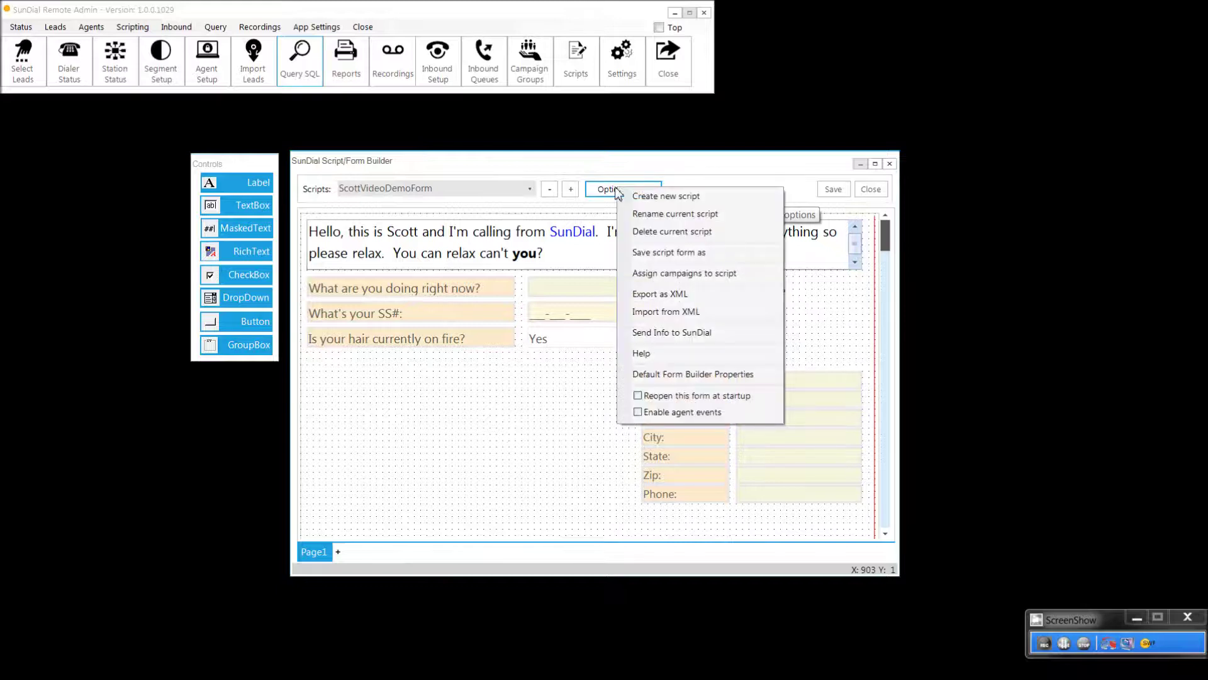
left_click(702, 375)
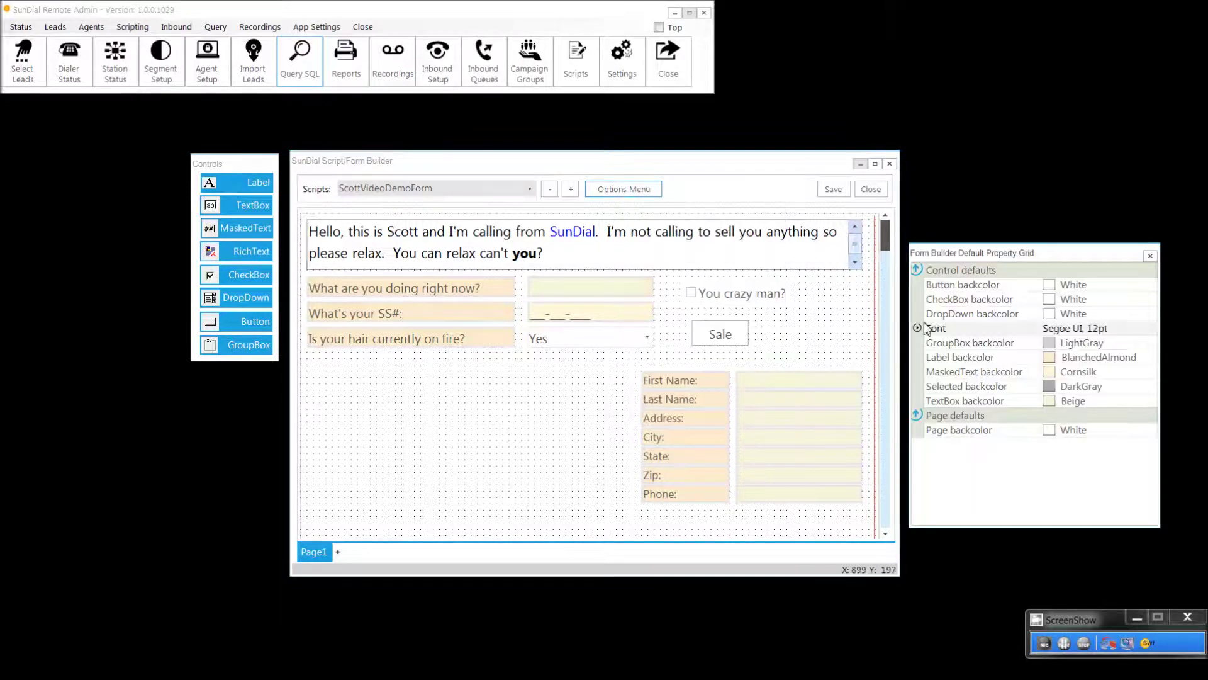
left_click(1007, 299)
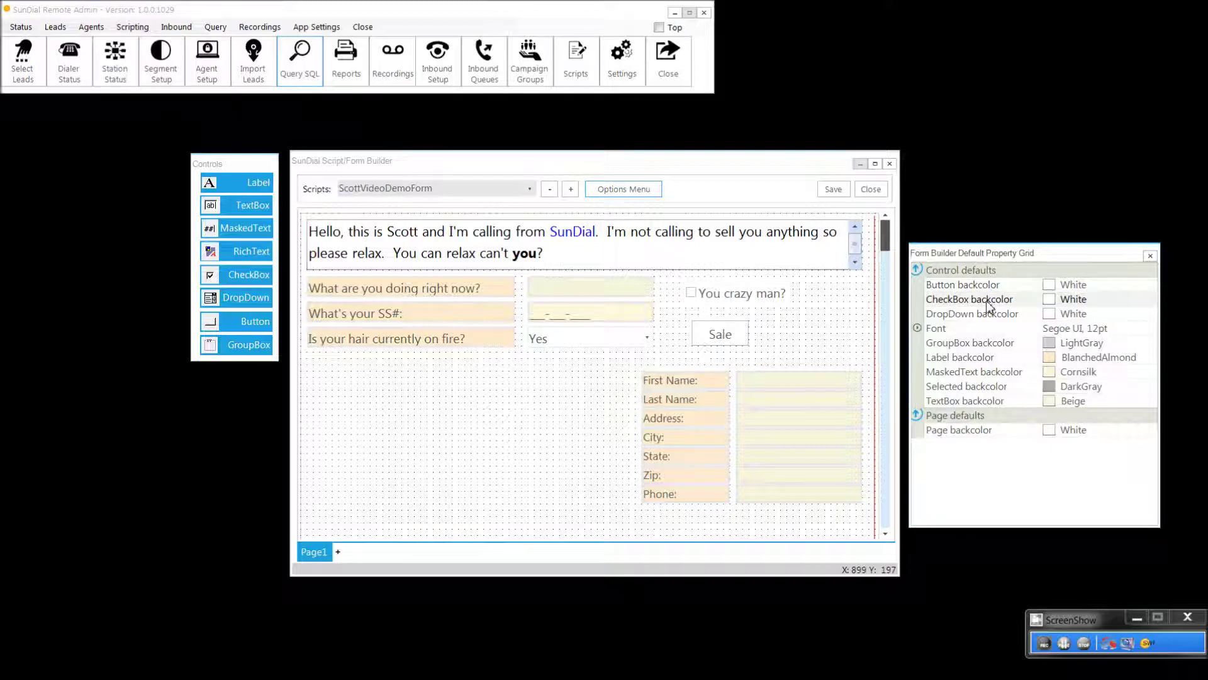
left_click(989, 313)
left_click(1010, 343)
Step: Open and cancel the default Font and Label backcolor editors, keeping Segoe UI and BlanchedAlmond
left_click(1089, 328)
left_click(1151, 332)
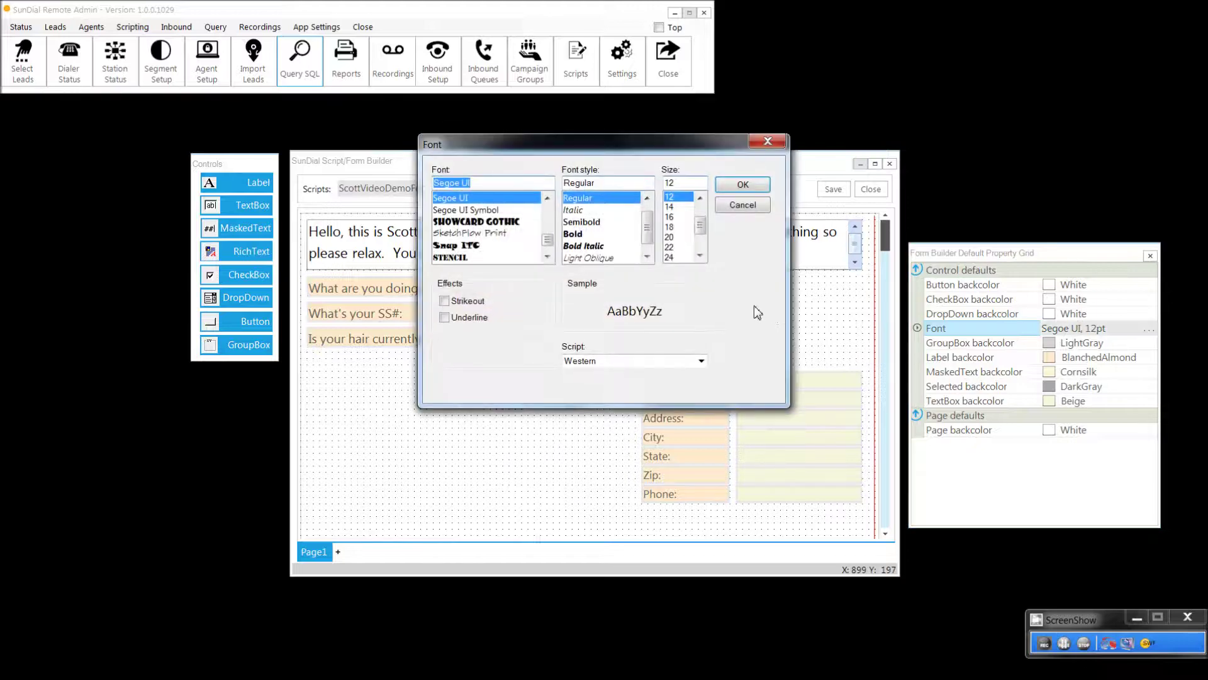
left_click(730, 206)
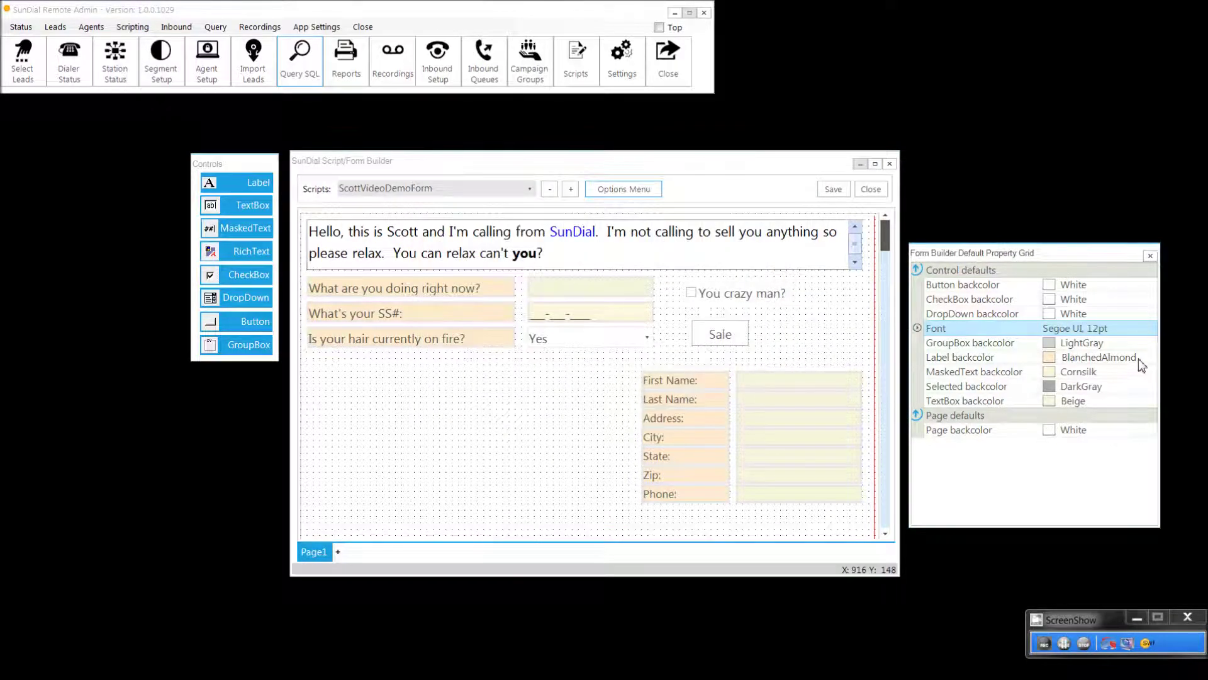
left_click(1150, 363)
left_click(1149, 358)
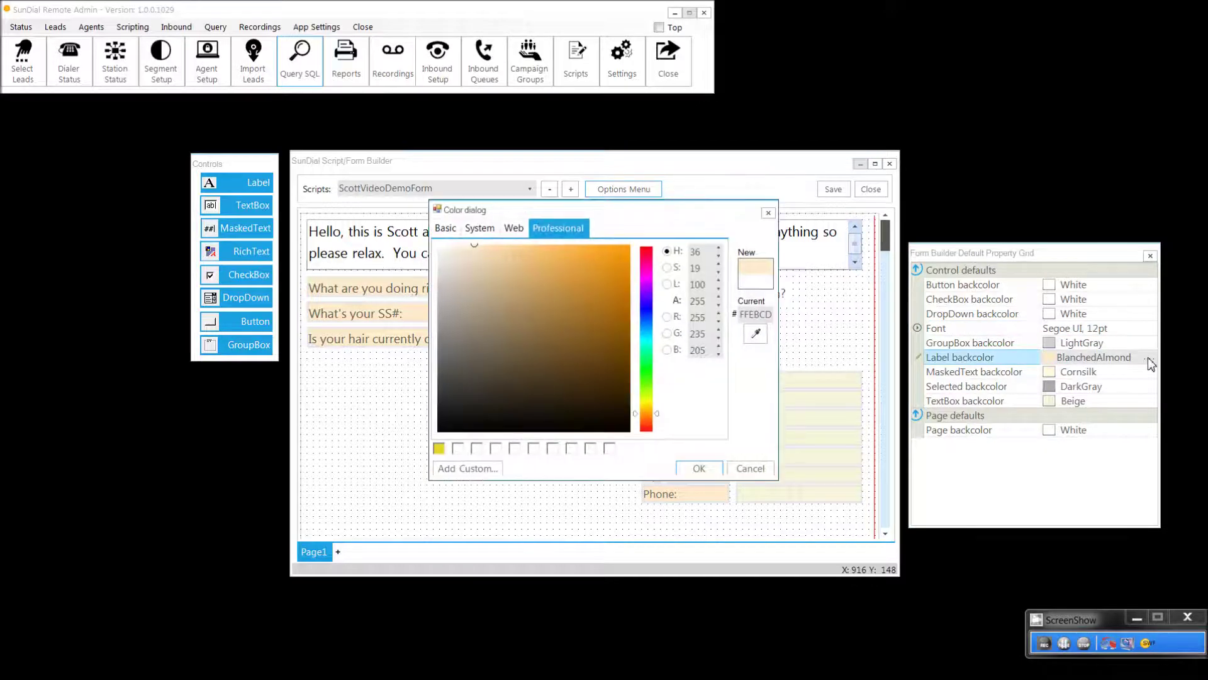
left_click(747, 469)
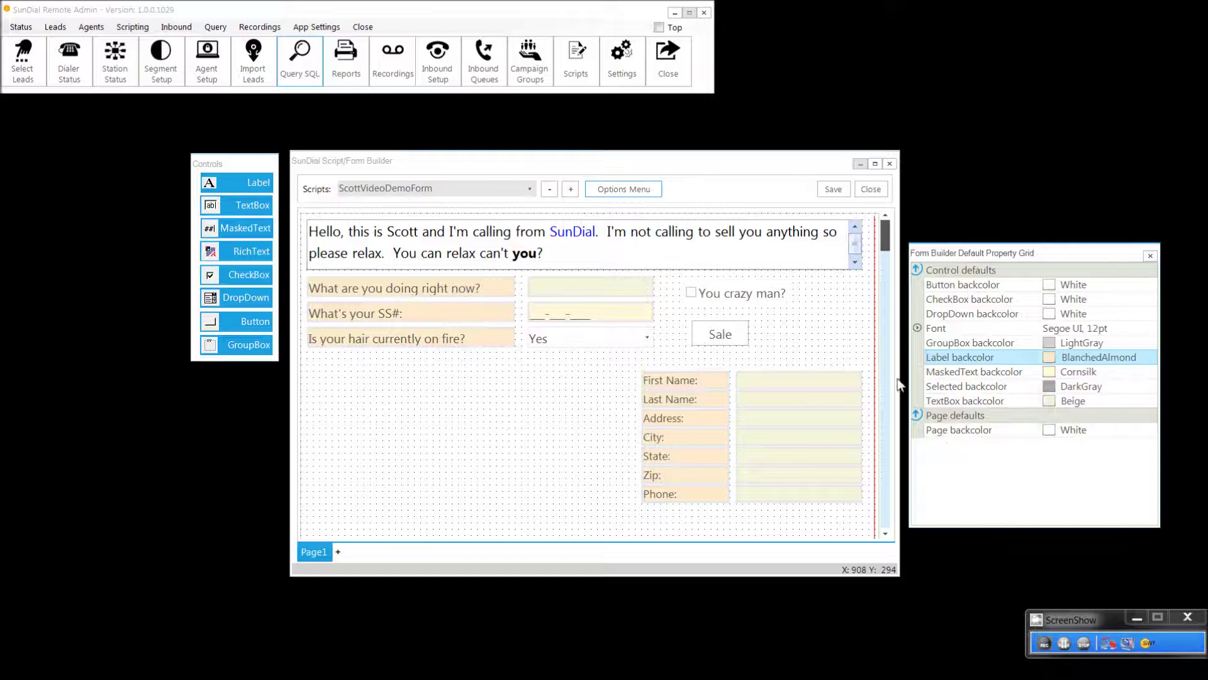
left_click(613, 189)
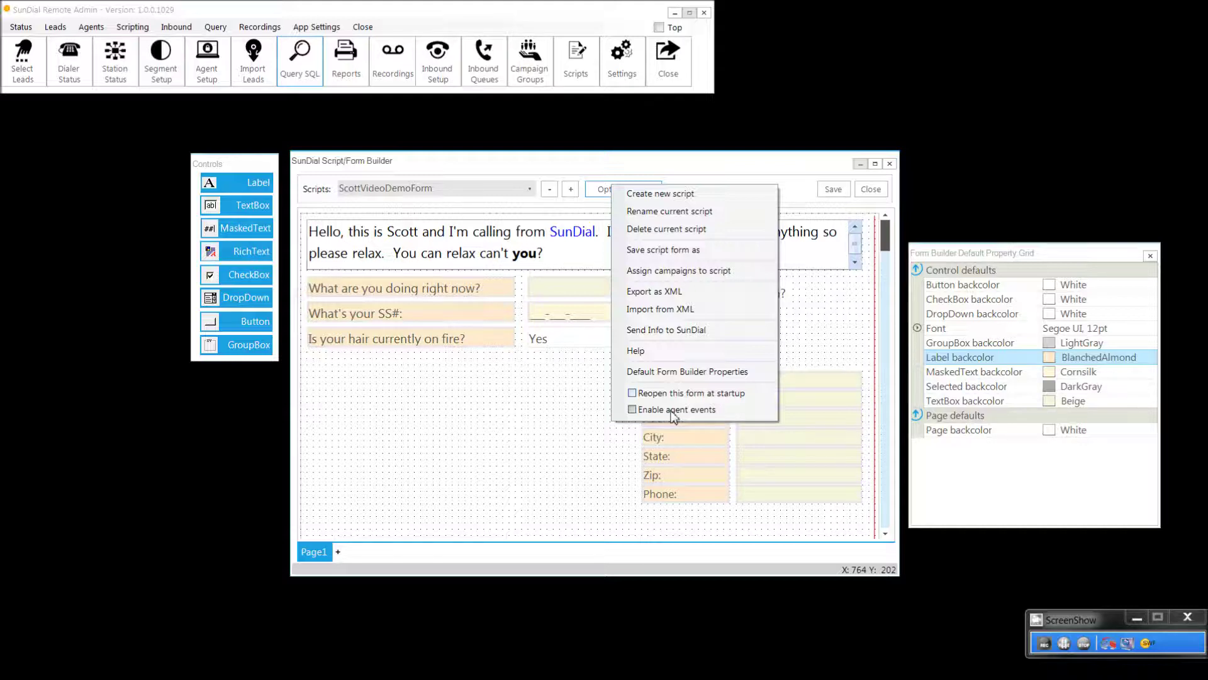
Step: Close the Options Menu without picking an option, leaving Page1 unchanged
left_click(590, 164)
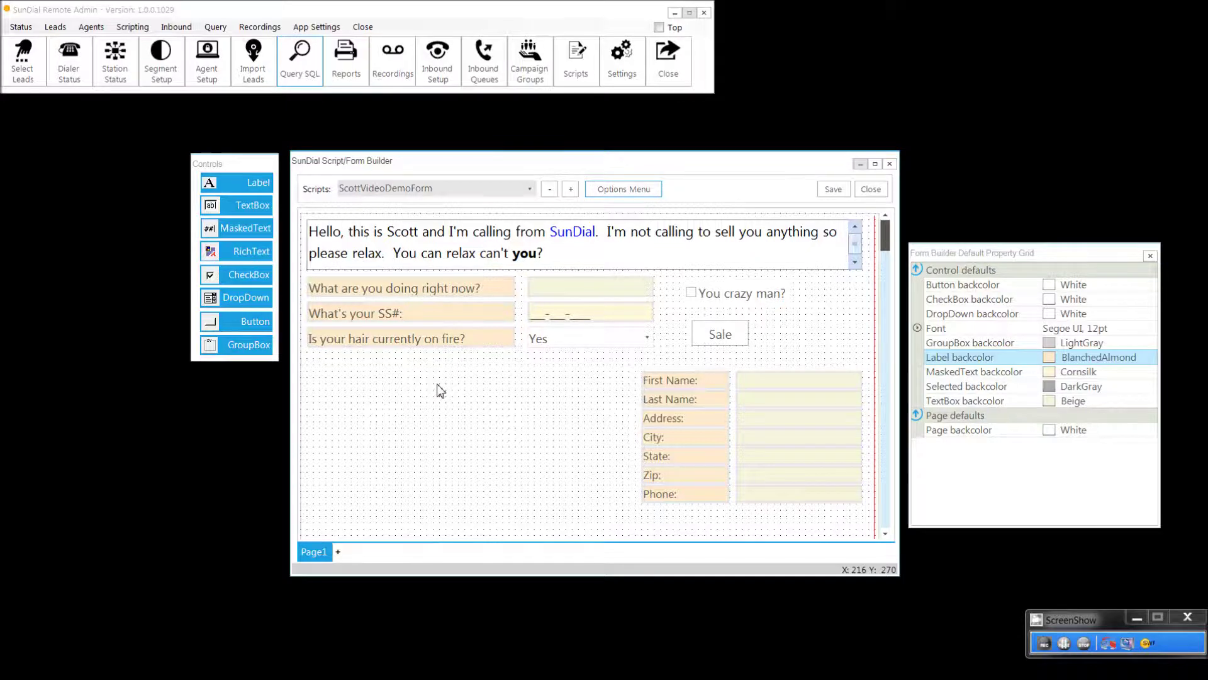
left_click(1084, 643)
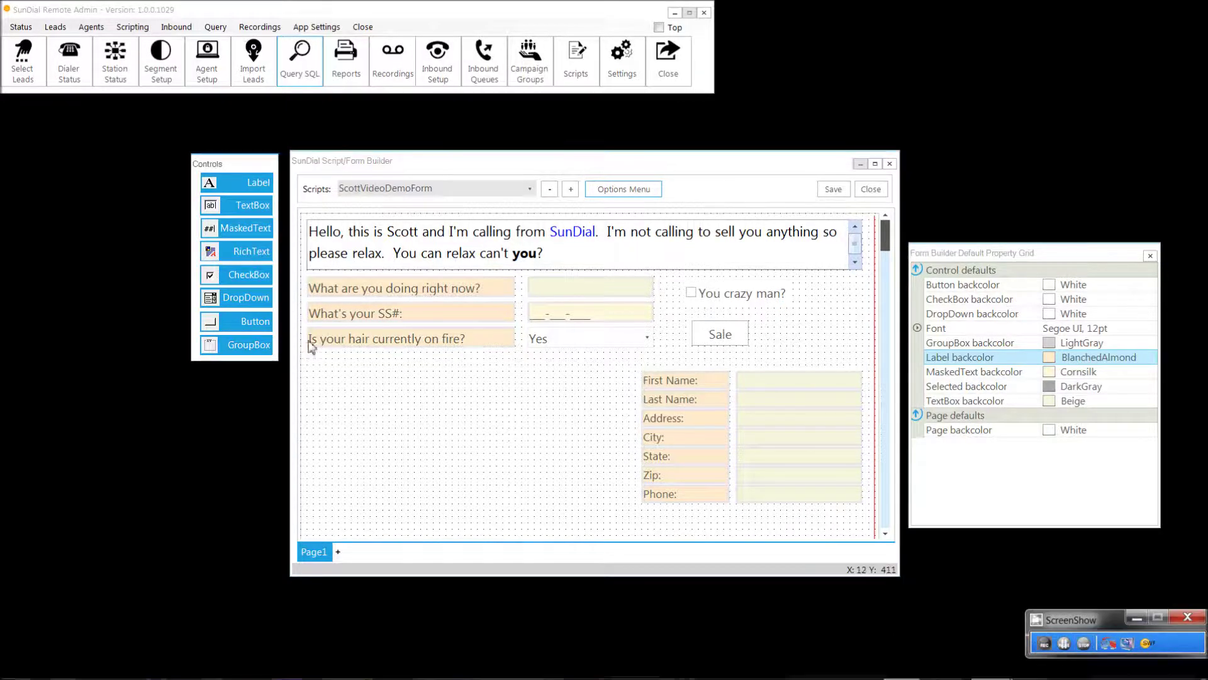
Step: Set Page1's background colour to light red (237, 140, 140) via the page's context menu
right_click(371, 369)
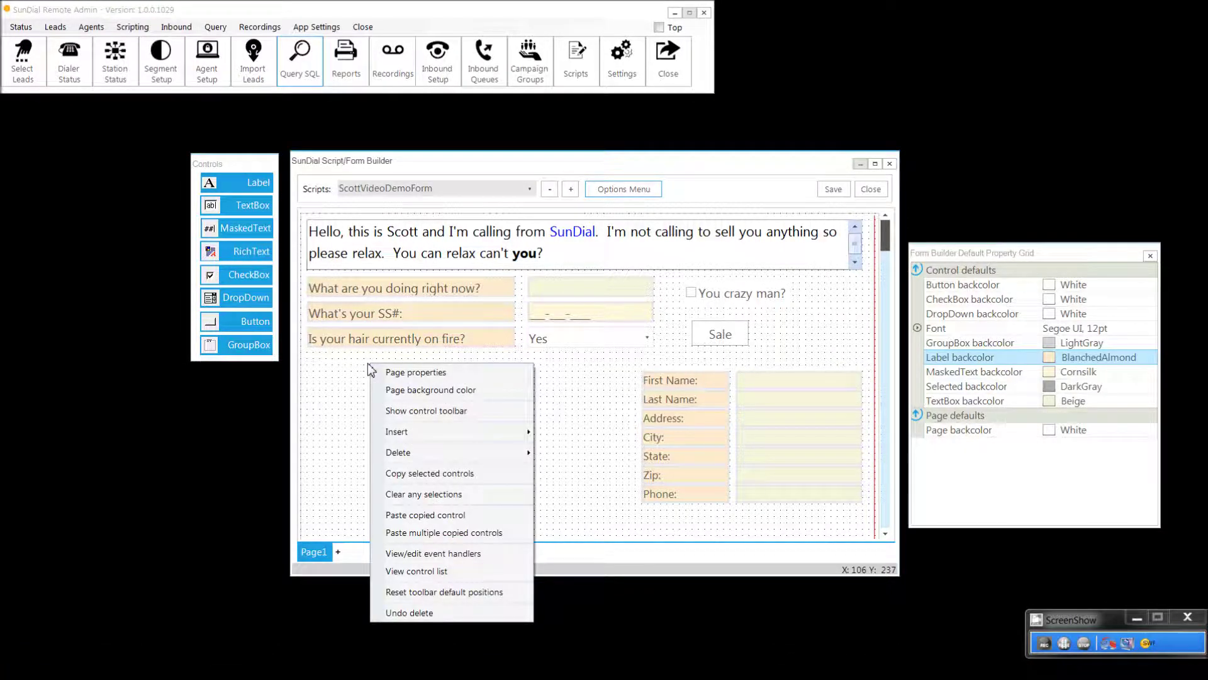
left_click(398, 375)
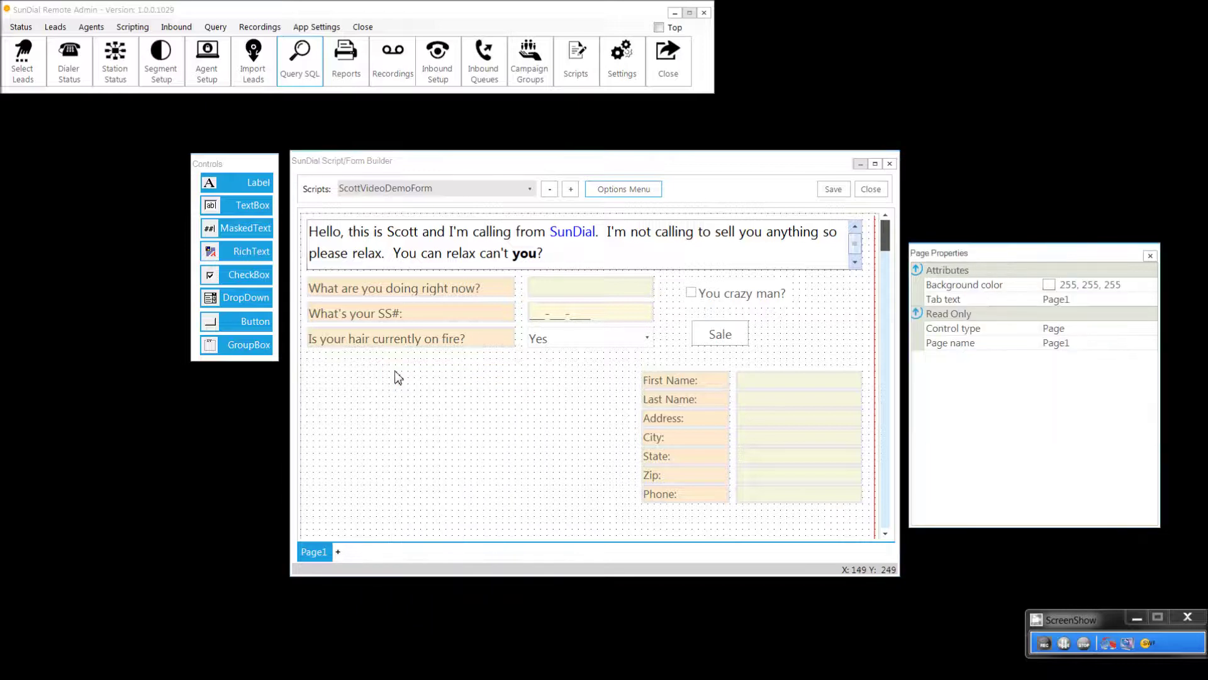
right_click(397, 376)
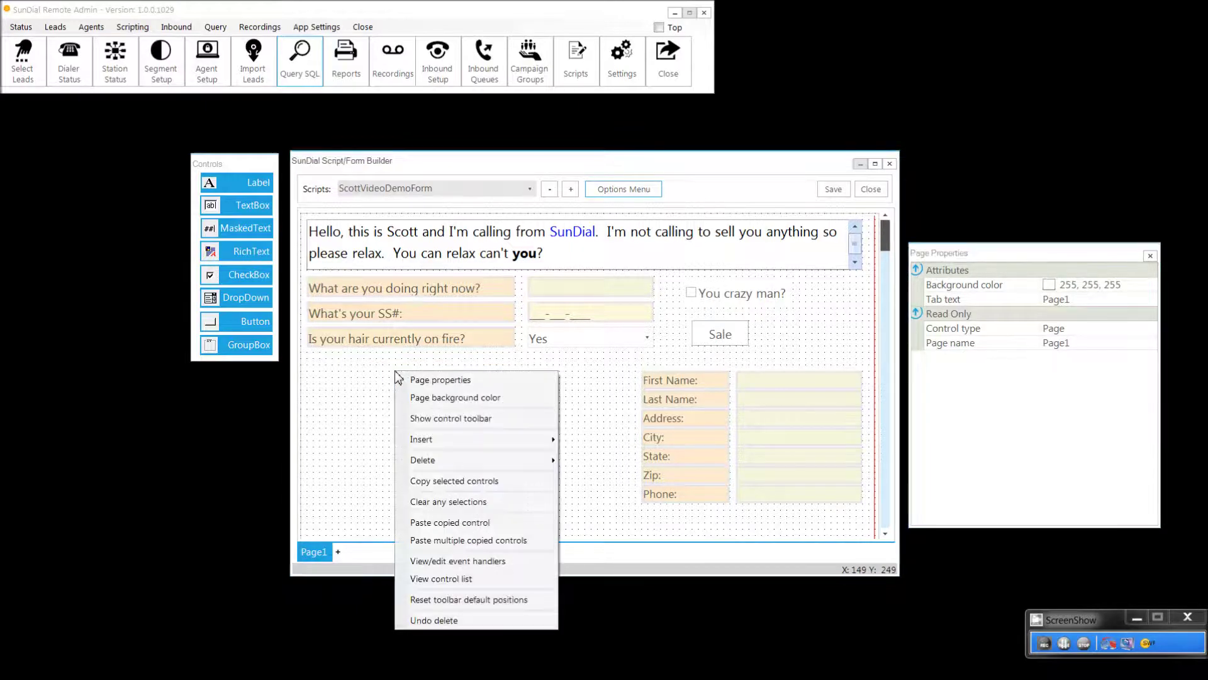
left_click(425, 398)
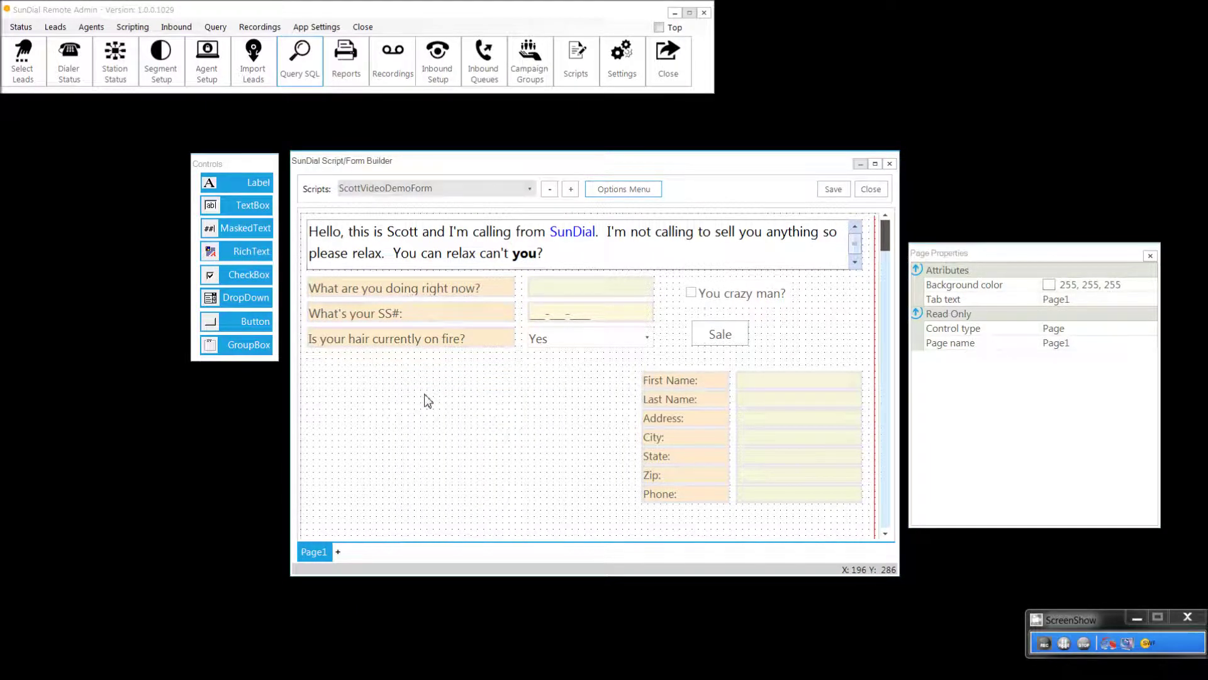
right_click(503, 383)
left_click(520, 411)
left_click(1154, 287)
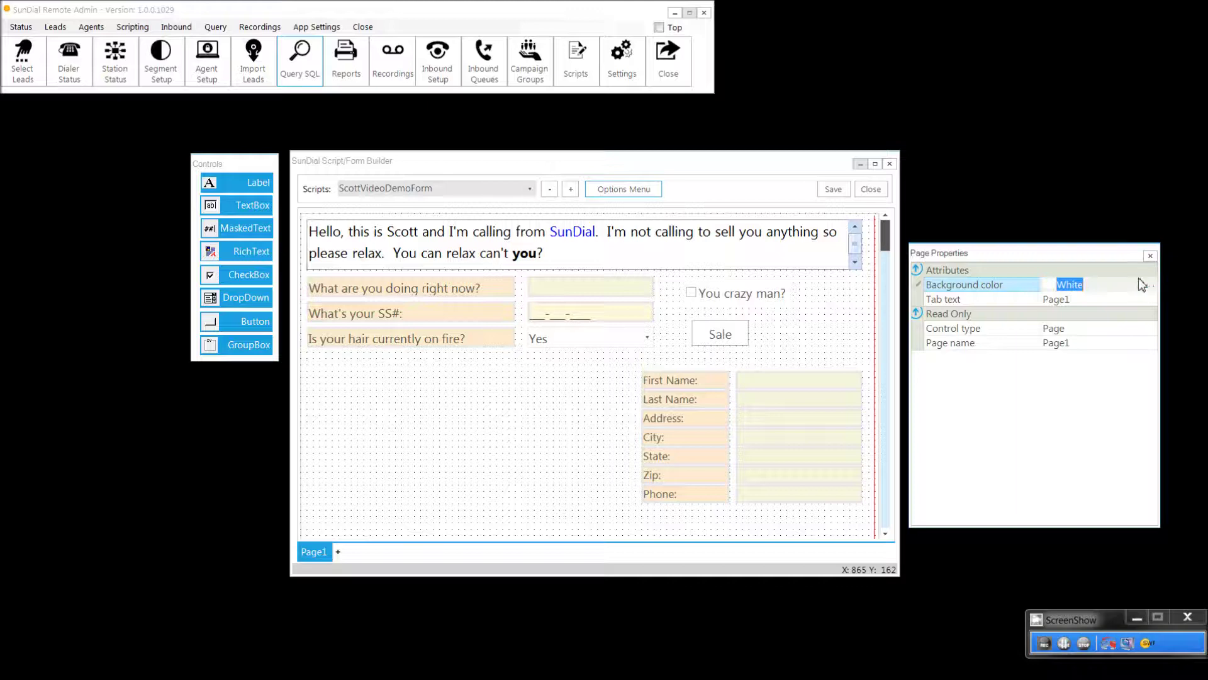
left_click(1150, 285)
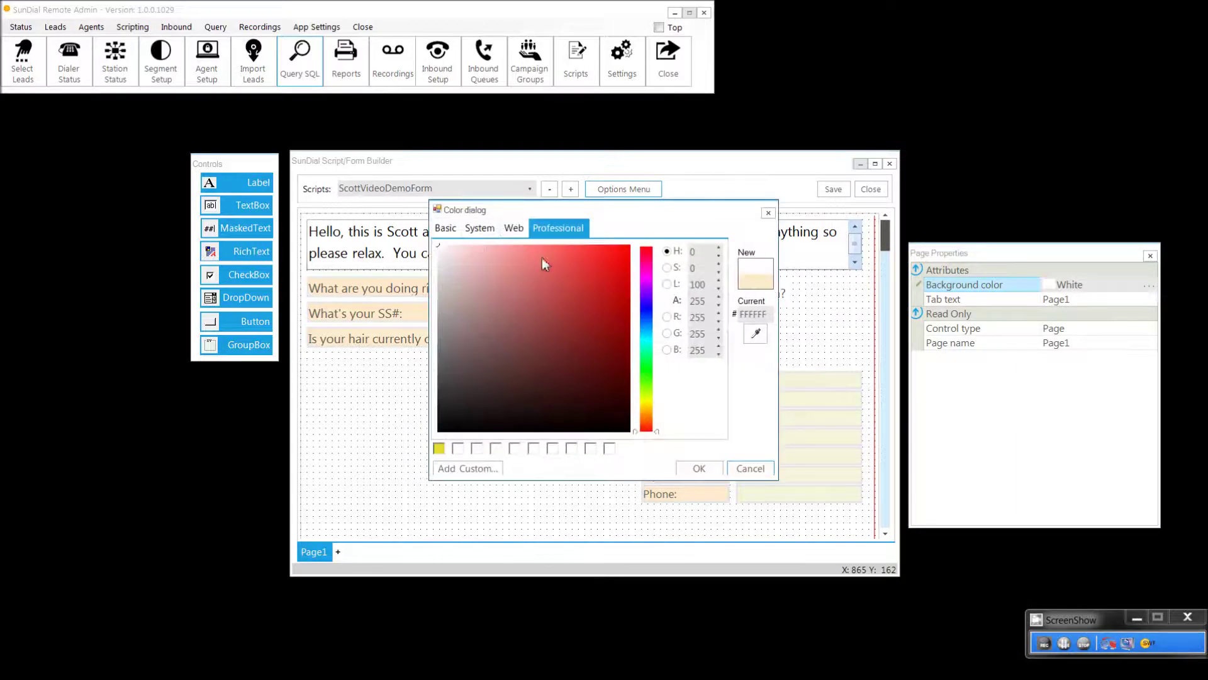
left_click(516, 259)
left_click(684, 469)
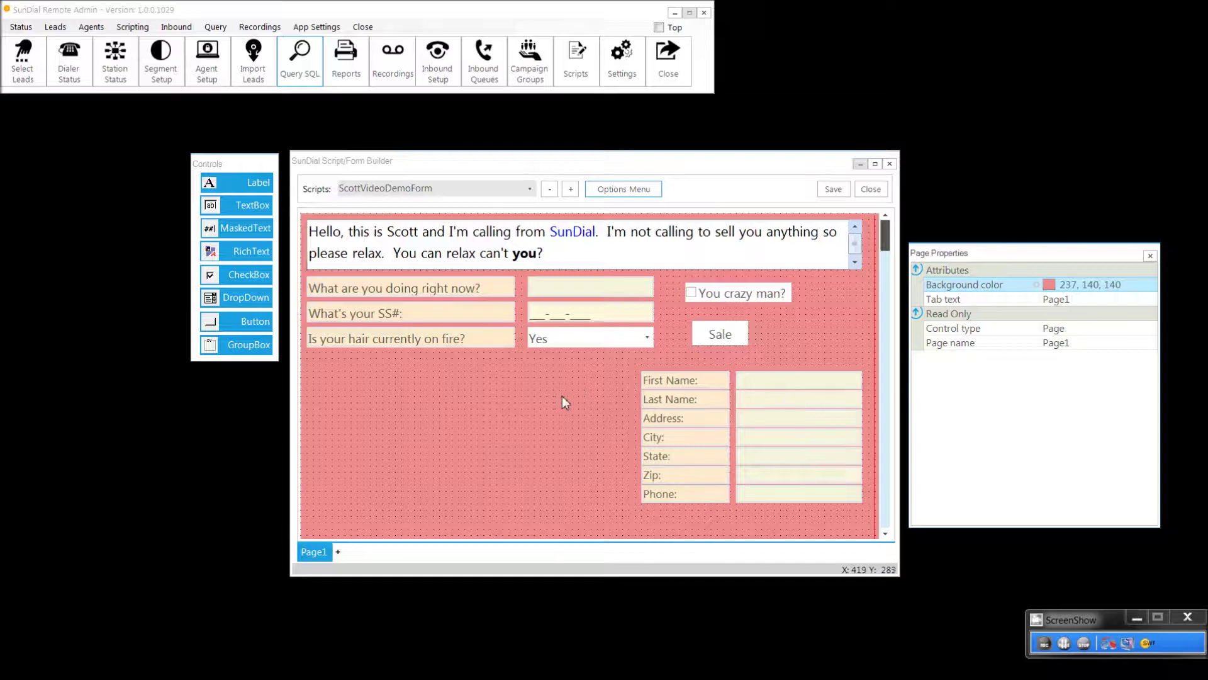
Step: Insert the 'campaign' leads field beside the contact fields and nudge TextBox37 toward its label
right_click(405, 373)
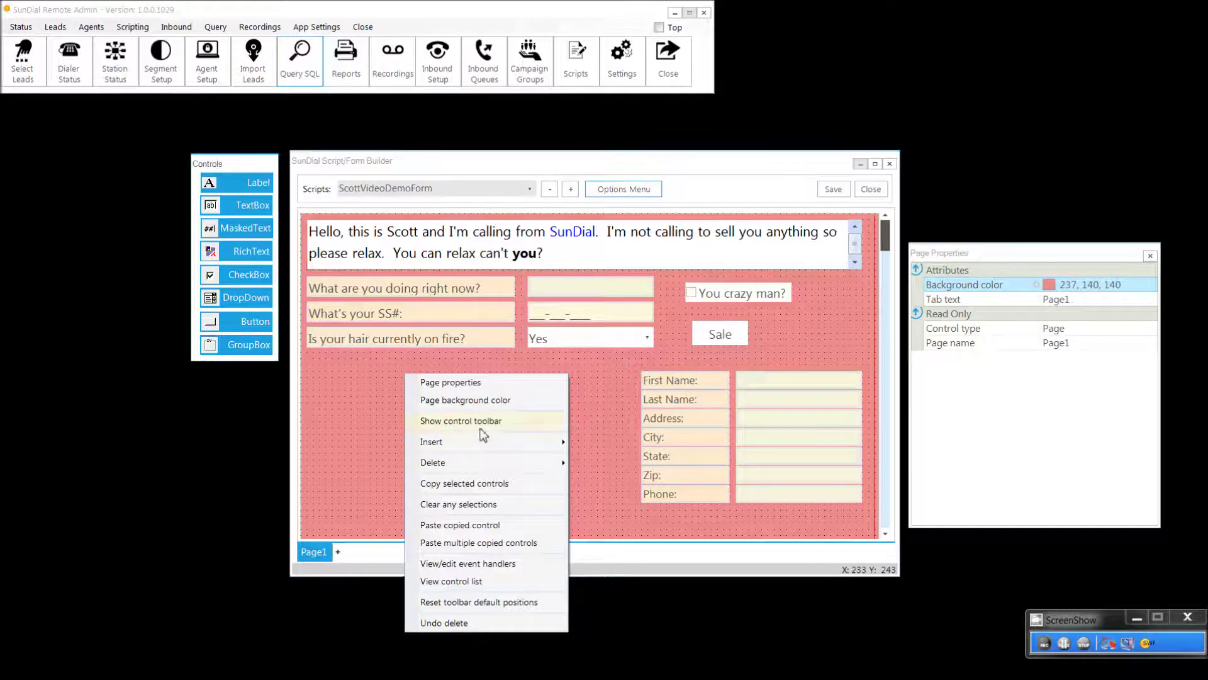
left_click(415, 420)
right_click(412, 365)
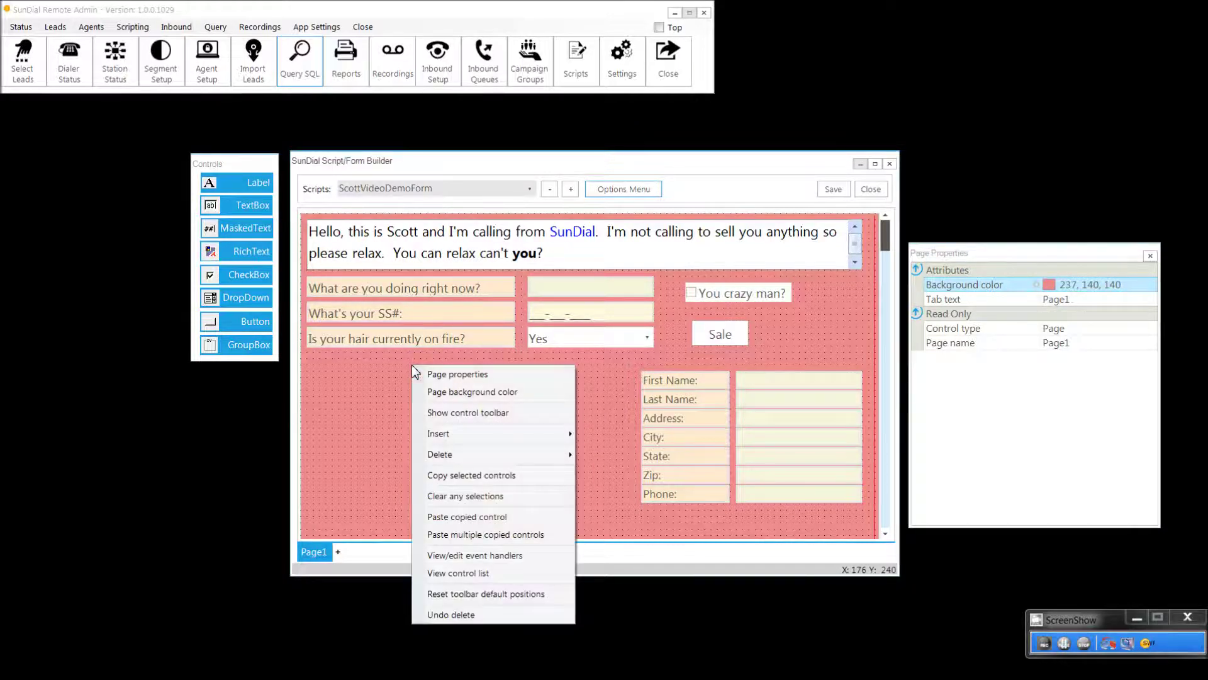
mouse_move(452, 457)
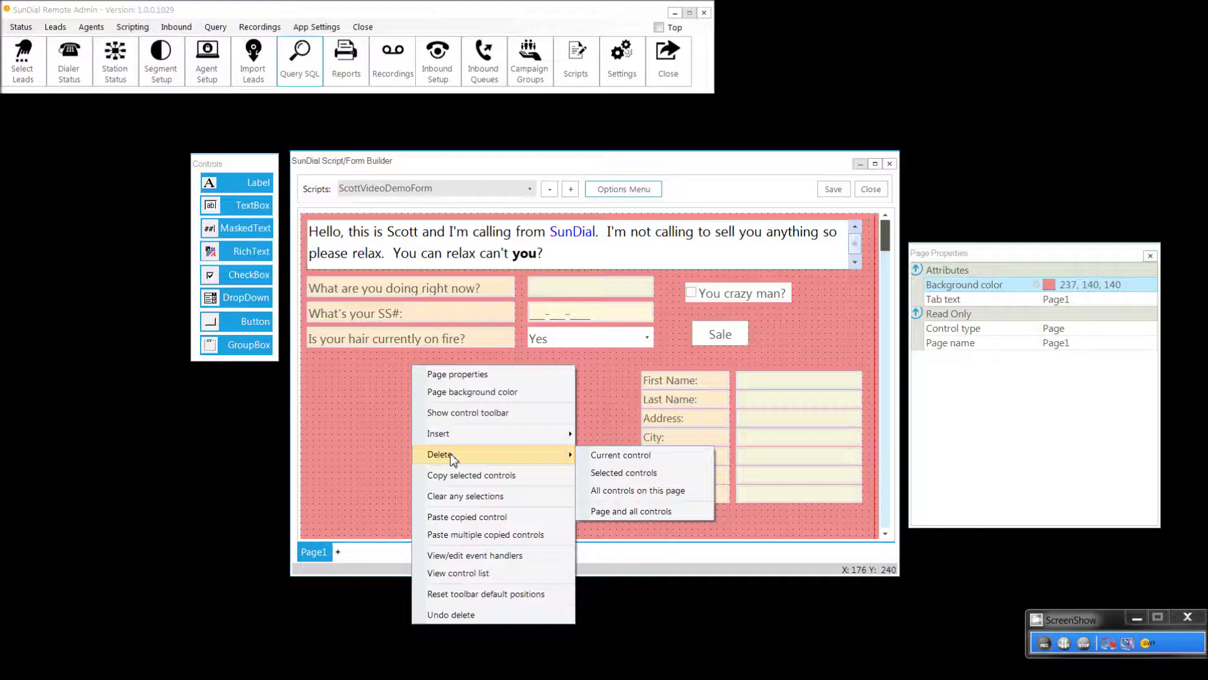
mouse_move(451, 434)
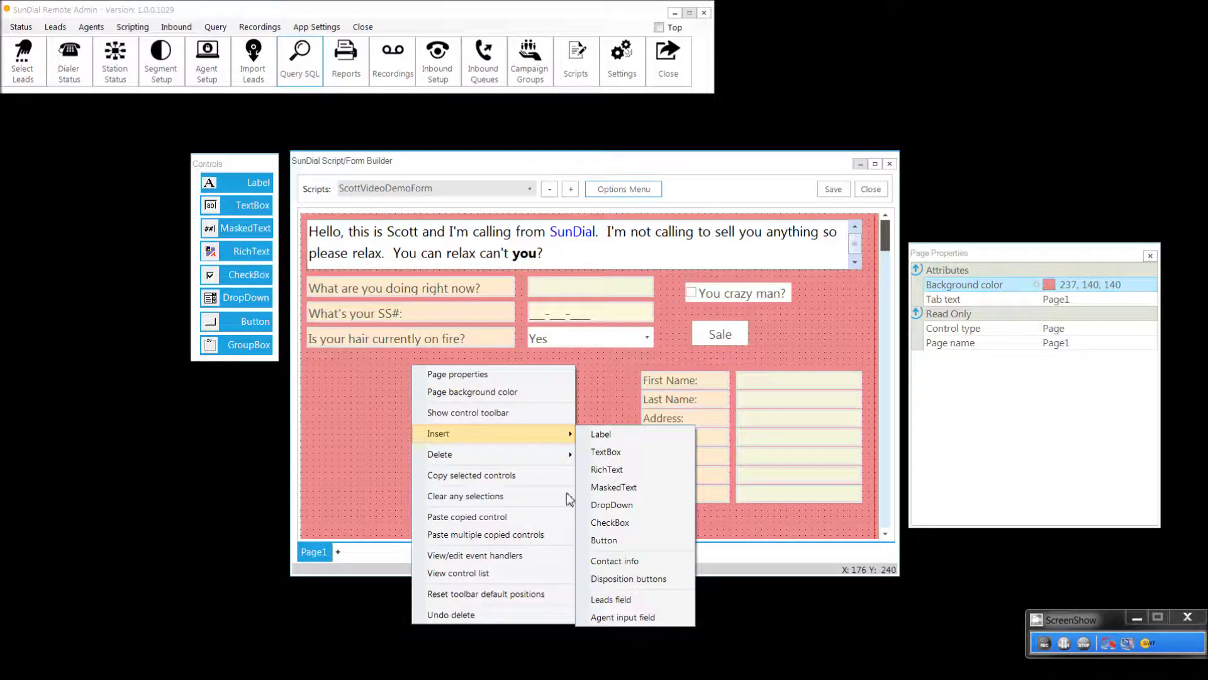
left_click(610, 601)
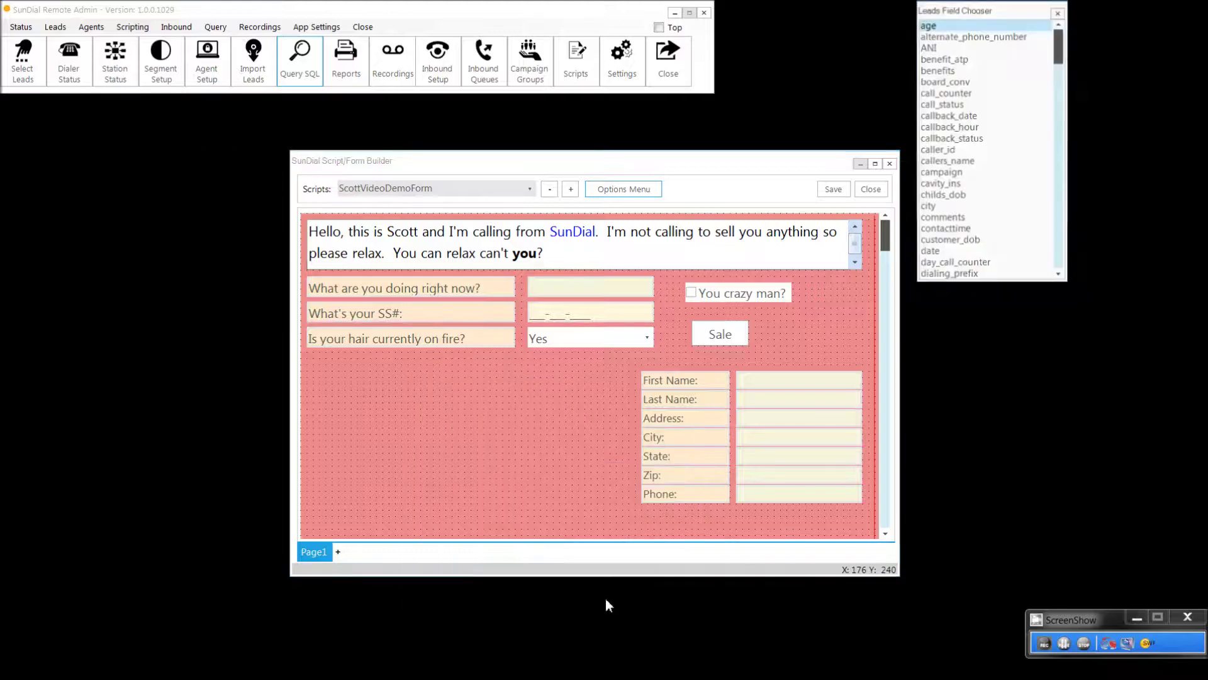
left_click(954, 176)
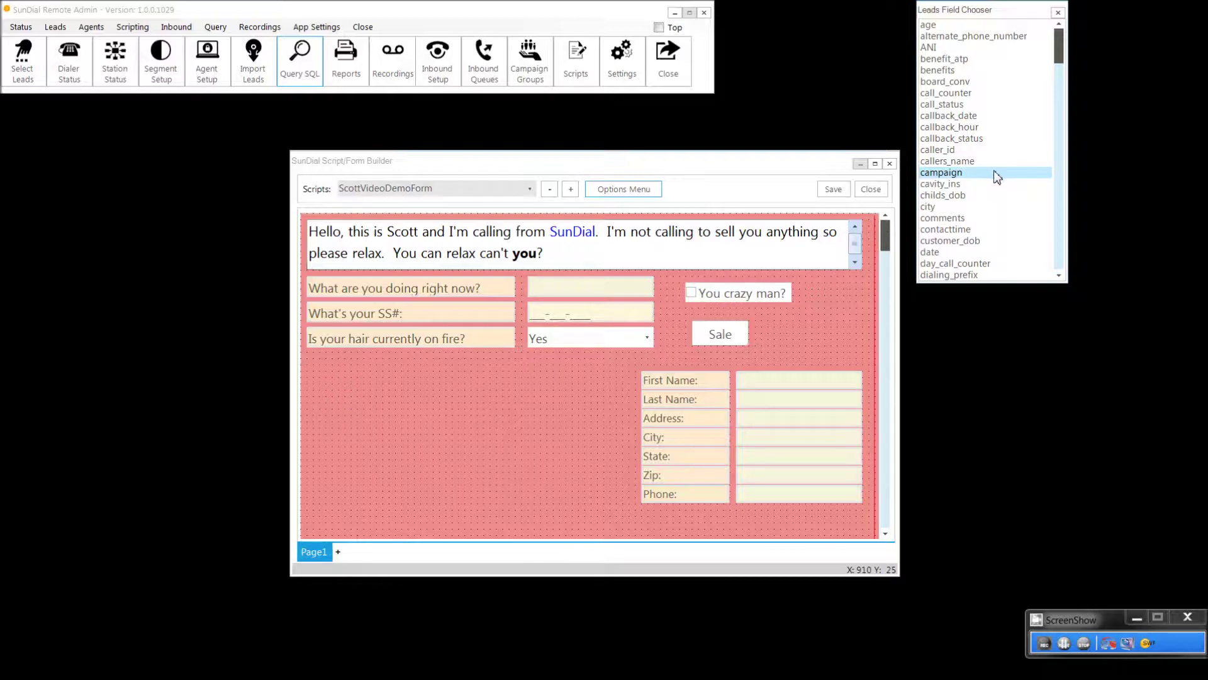
left_click(356, 377)
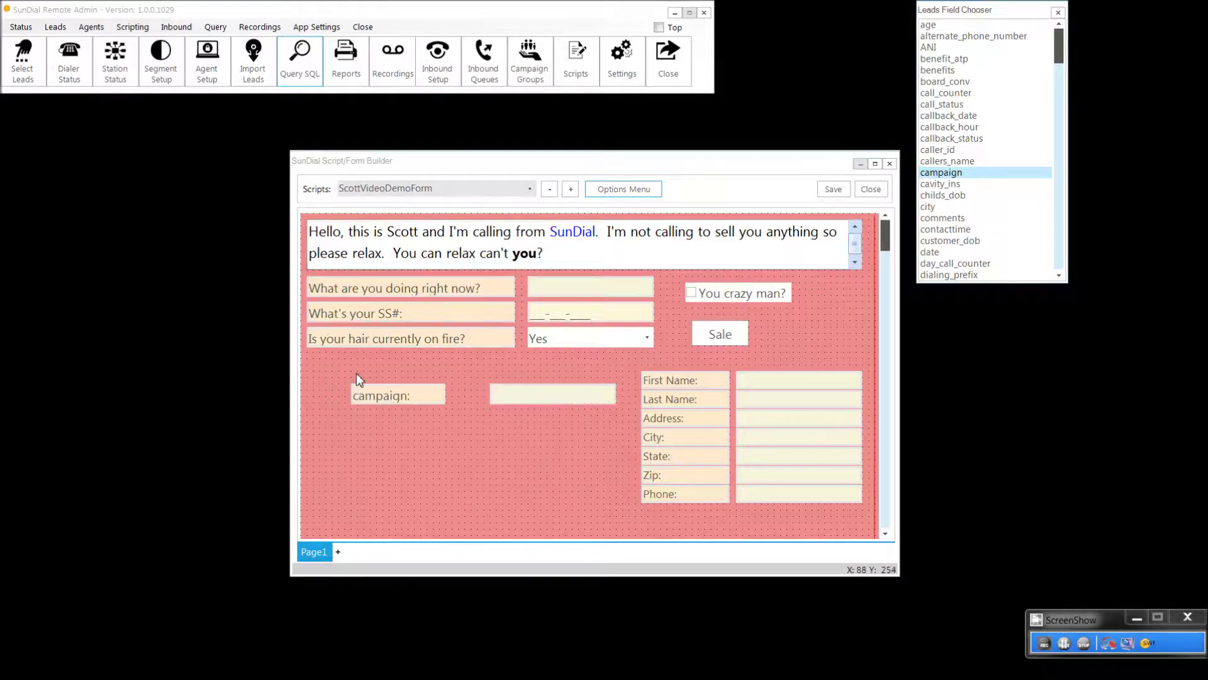
left_click(533, 399)
key("Left")
key("Left")
key("Left")
key("Left")
key("Left")
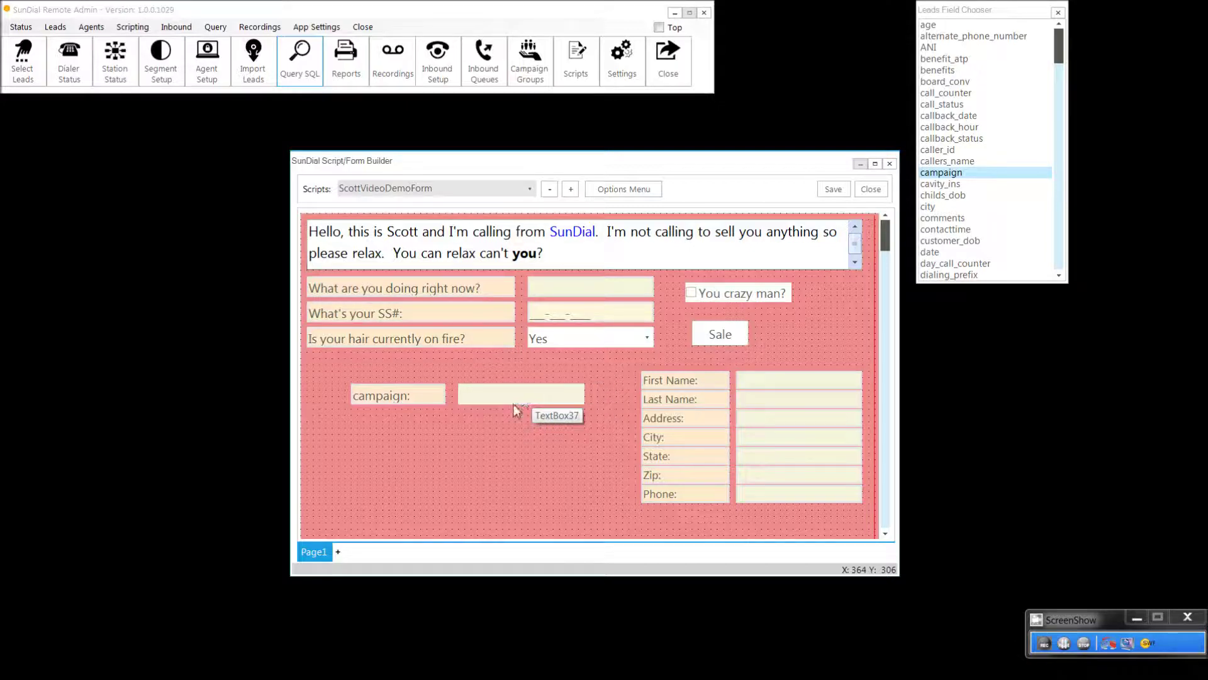
right_click(491, 435)
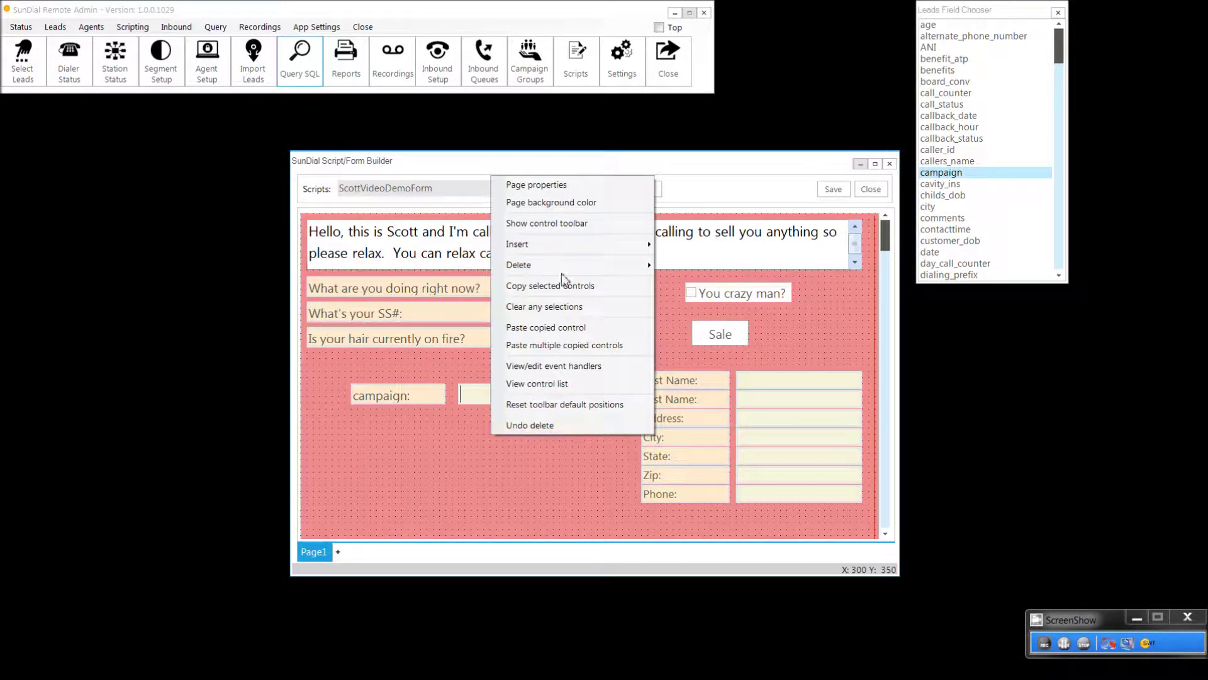
Step: Dismiss the page menu and open the context menu of the 'What are you doing right now?' label
mouse_move(550, 247)
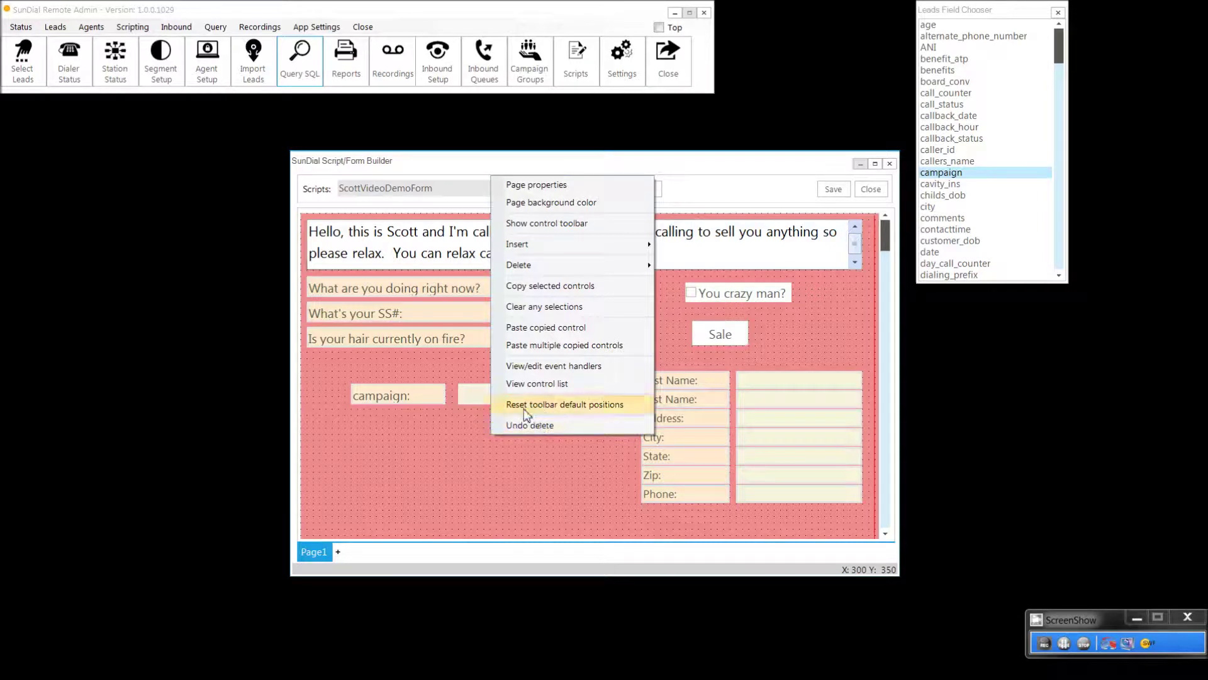
left_click(368, 337)
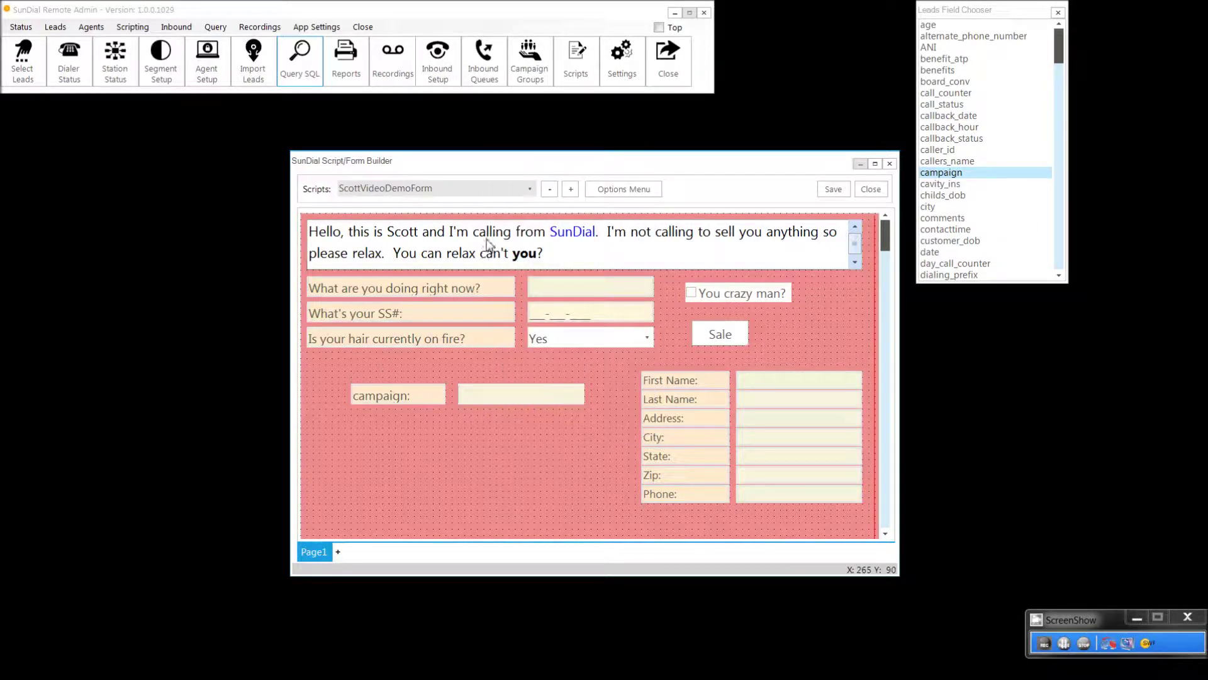
right_click(436, 291)
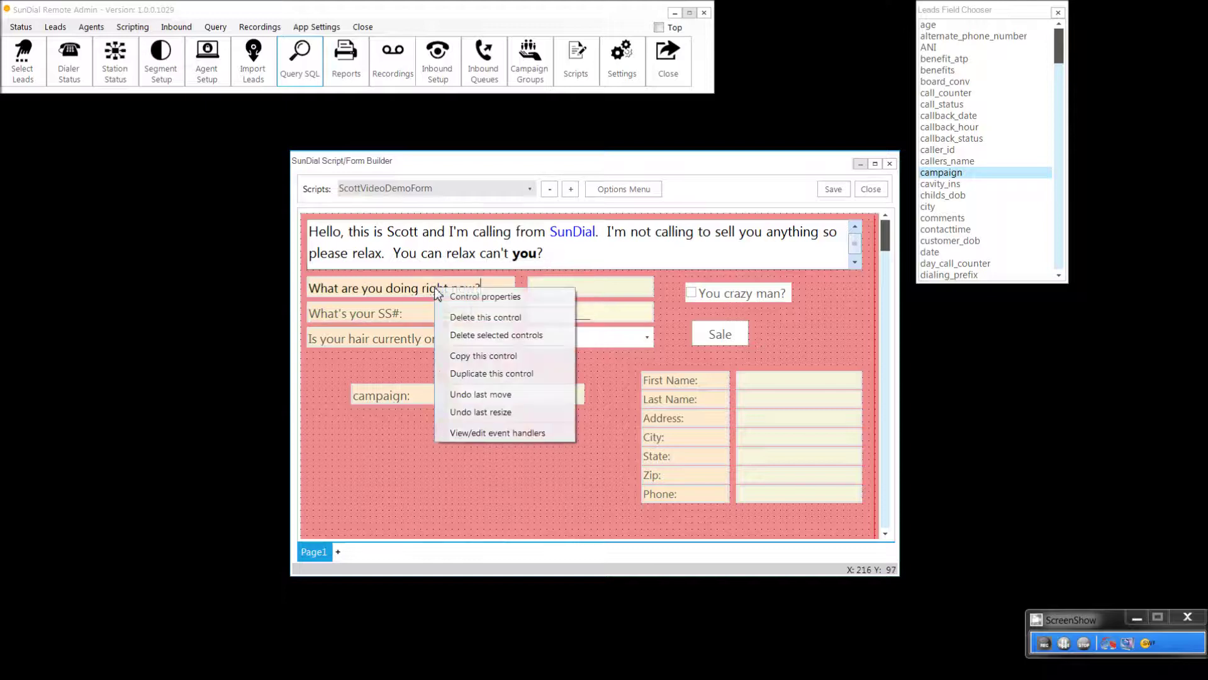
Step: Open Label1's Control Properties, showing BlanchedAlmond background, Segoe UI 12pt, location 10, 100, size 330, 33
left_click(479, 298)
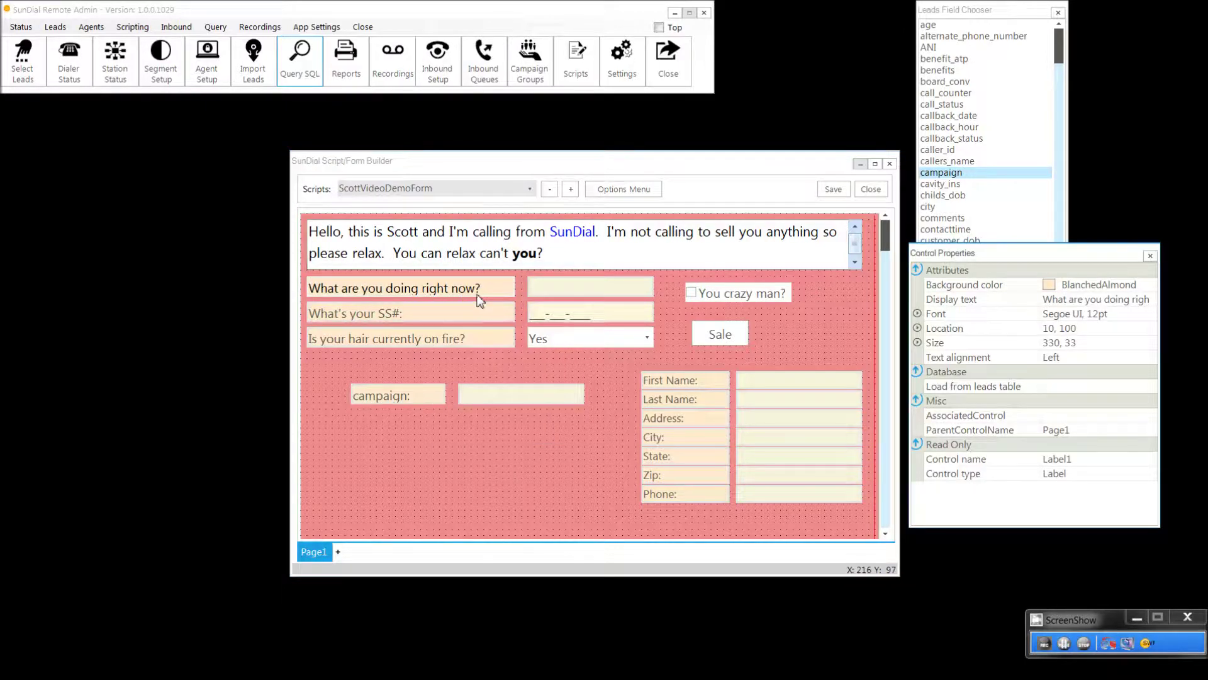
right_click(479, 297)
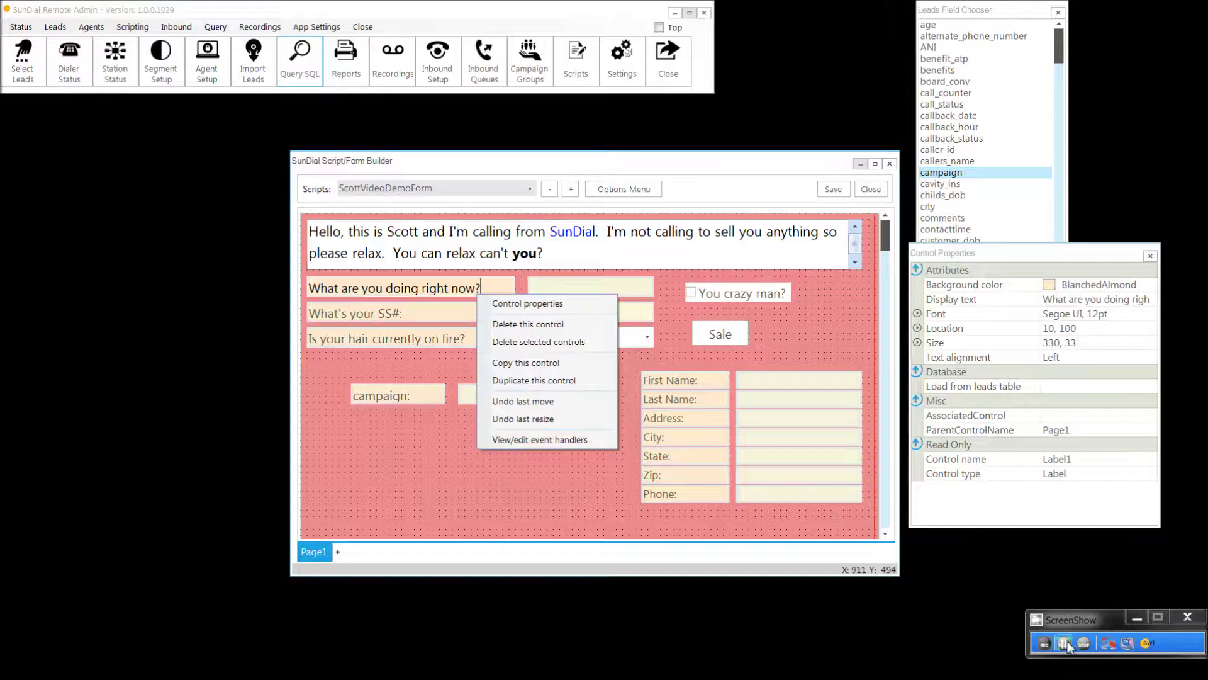
left_click(954, 567)
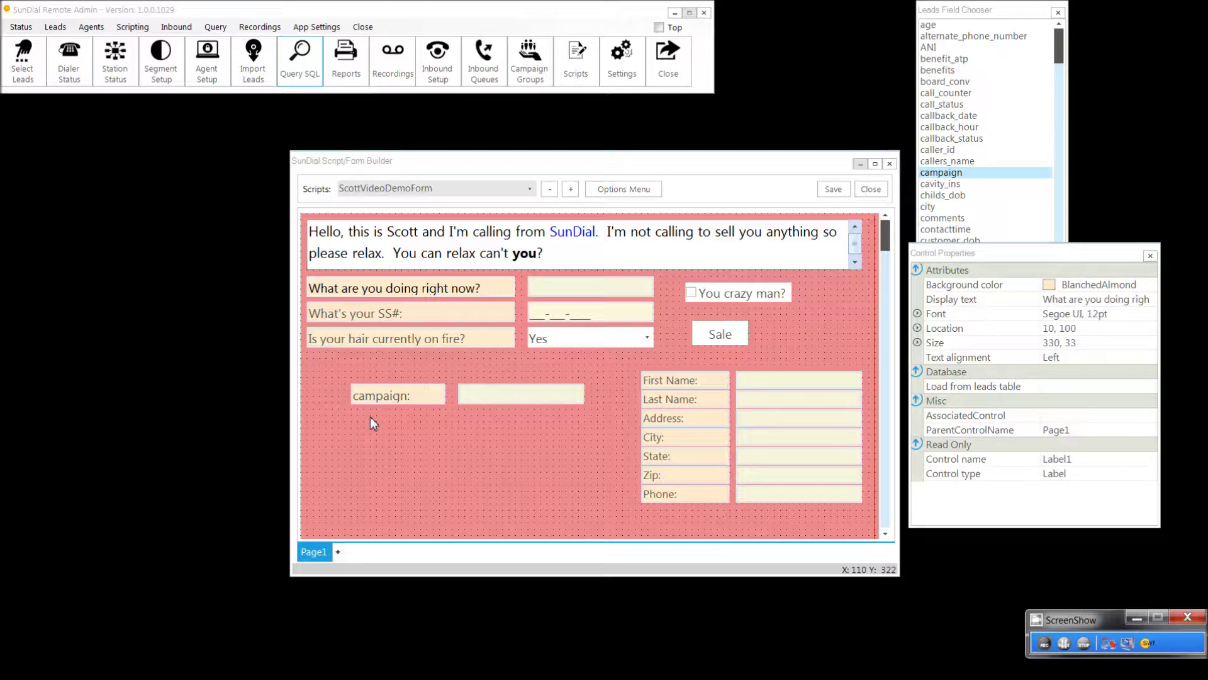
Step: Add a Validate event row to TextBox37 with an Equals comparison against 'Clams'
left_click(464, 396)
right_click(464, 396)
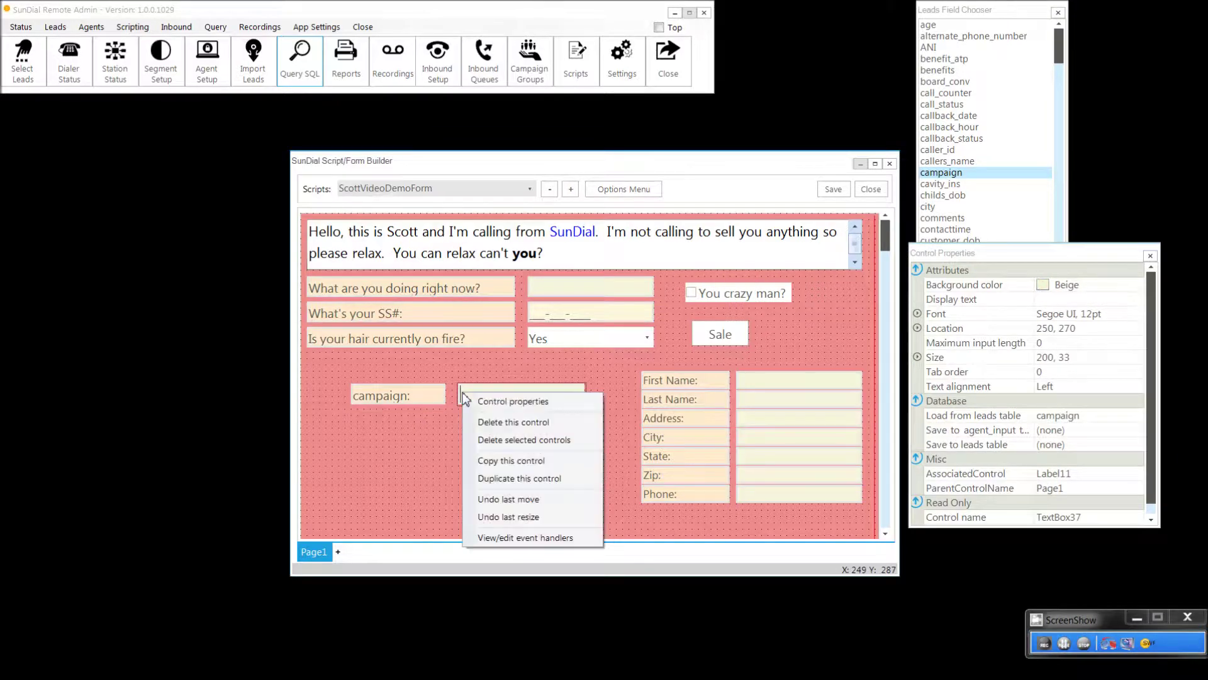
left_click(510, 538)
left_click(379, 299)
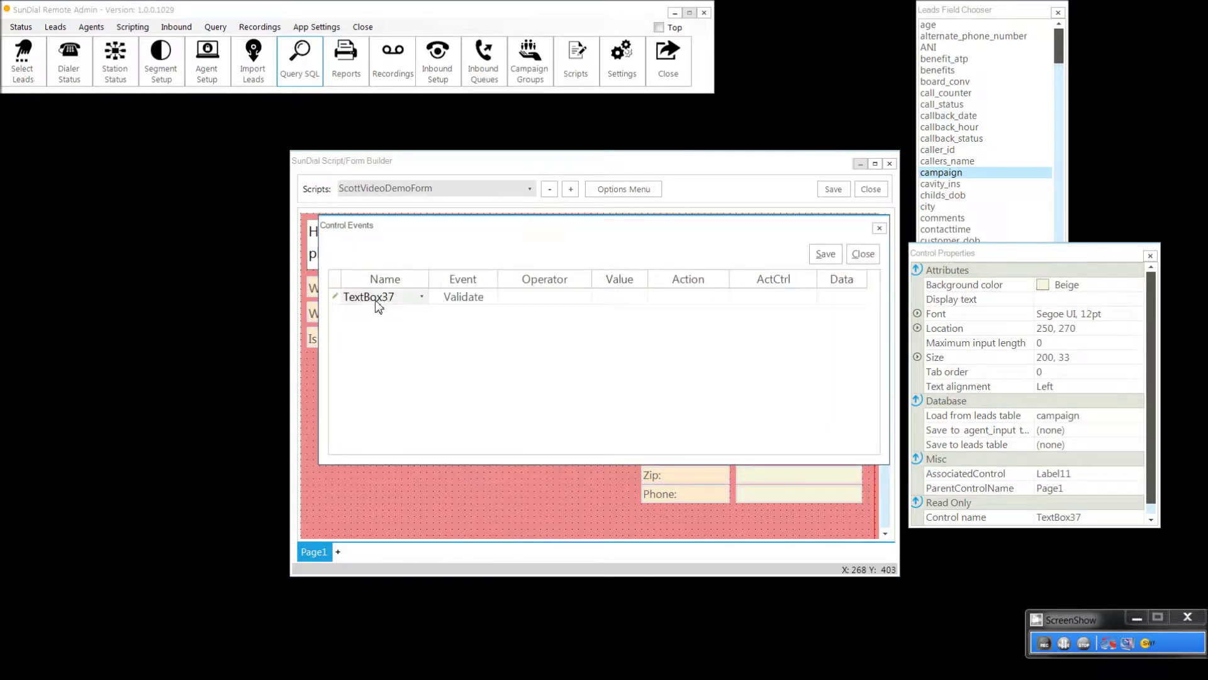
left_click(507, 297)
left_click(574, 299)
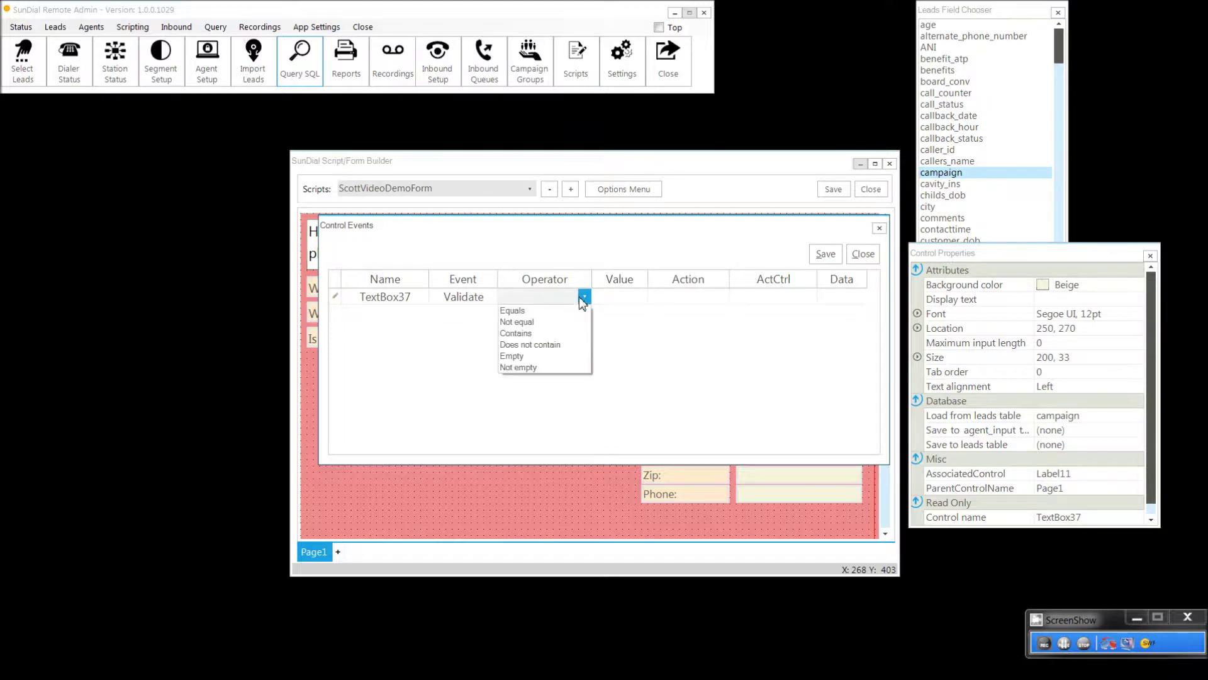
left_click(566, 310)
left_click(606, 298)
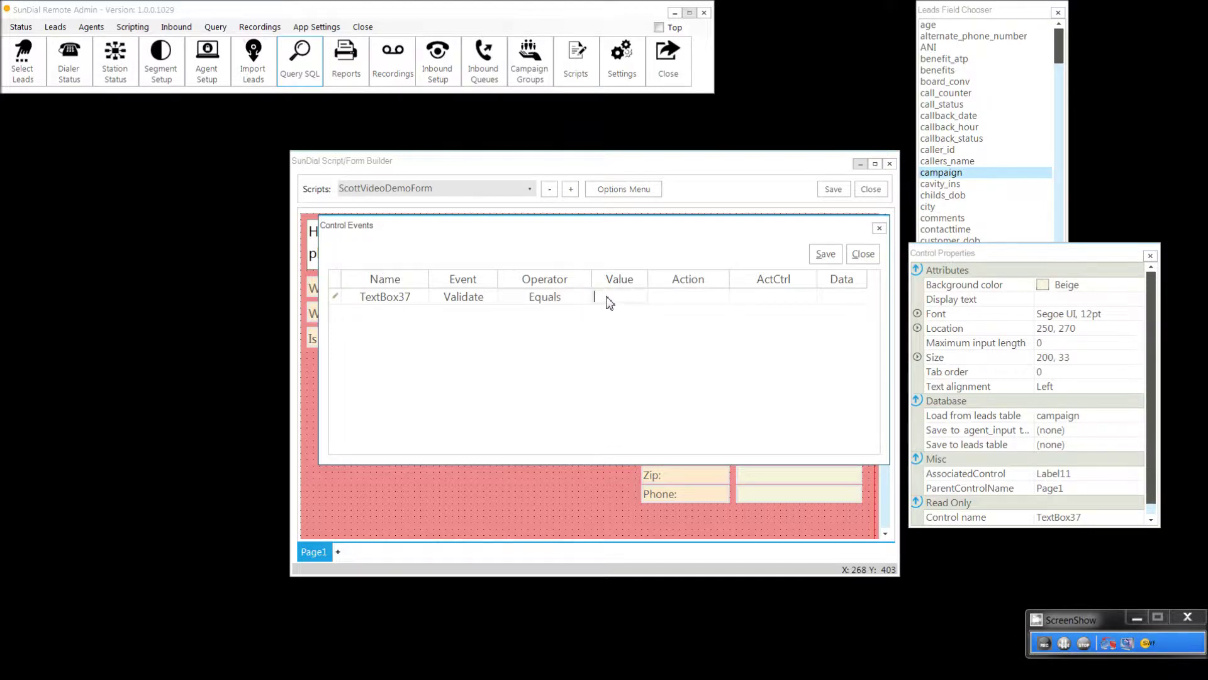
type("Clams")
key("Tab")
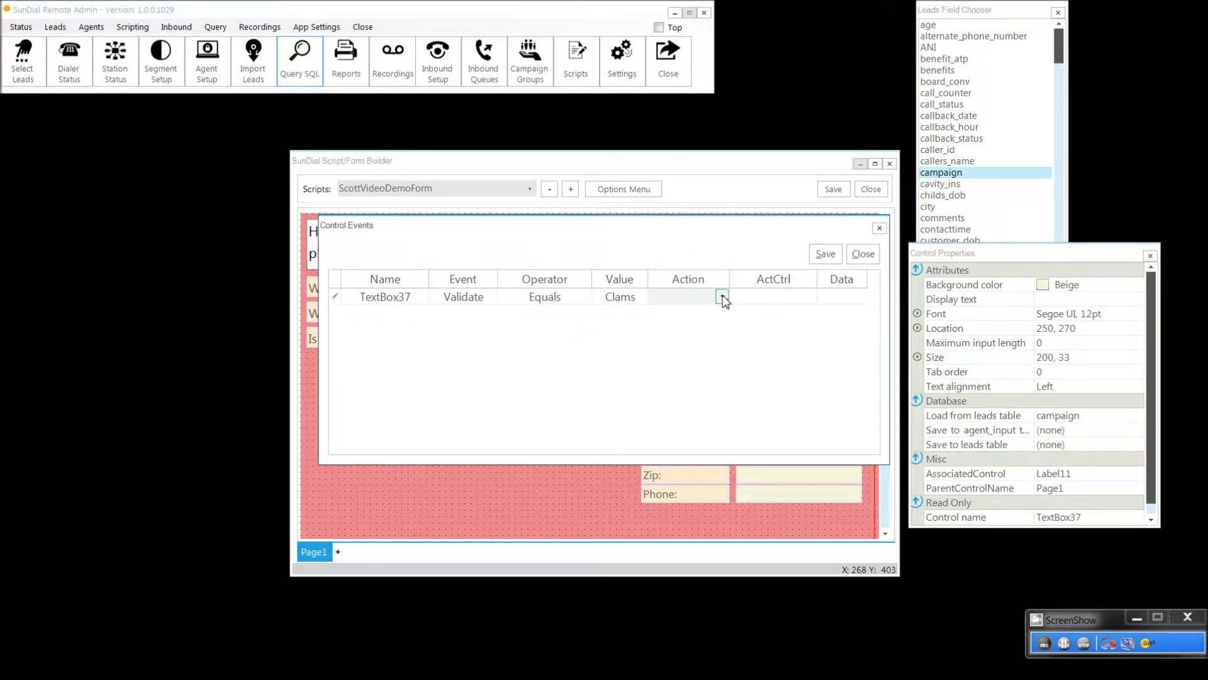
Step: Leave the action unset, accept the save error, and close Control Events
left_click(723, 297)
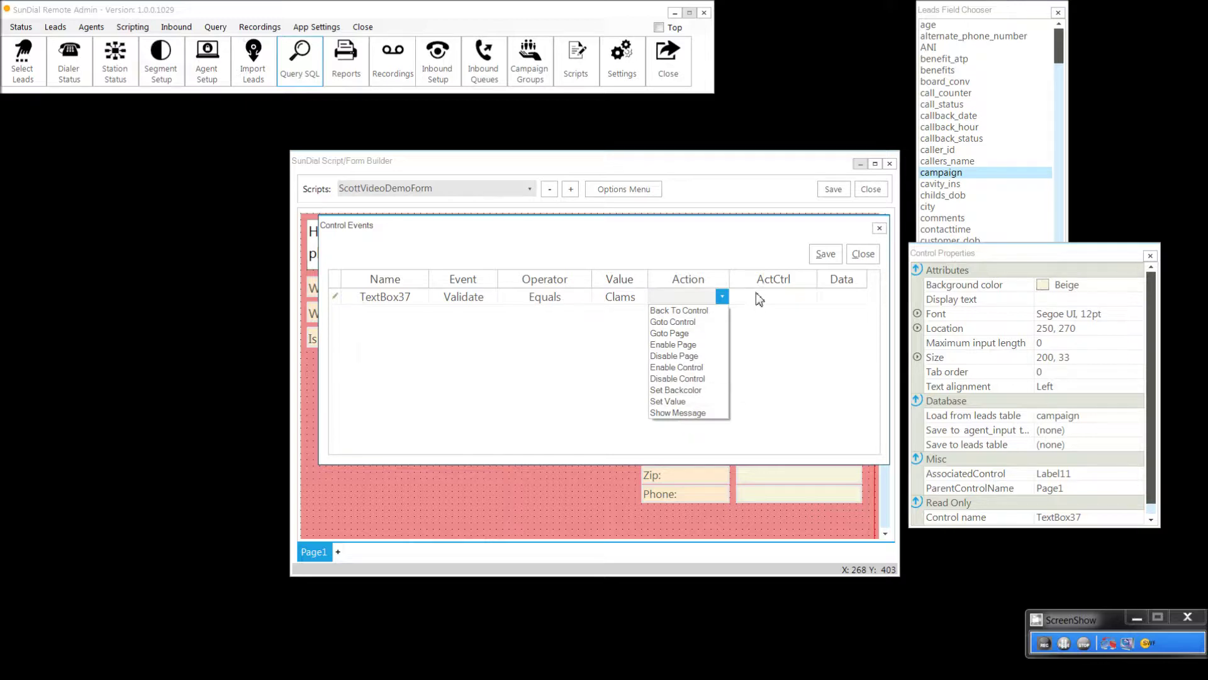
left_click(701, 236)
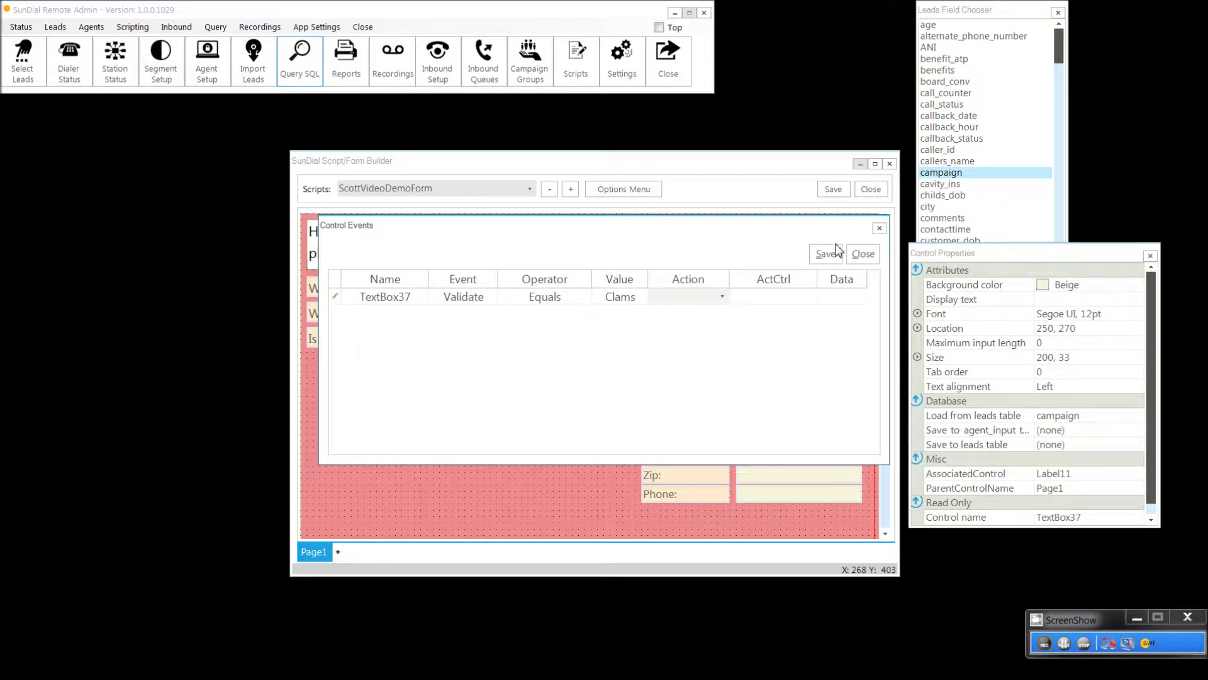
left_click(863, 254)
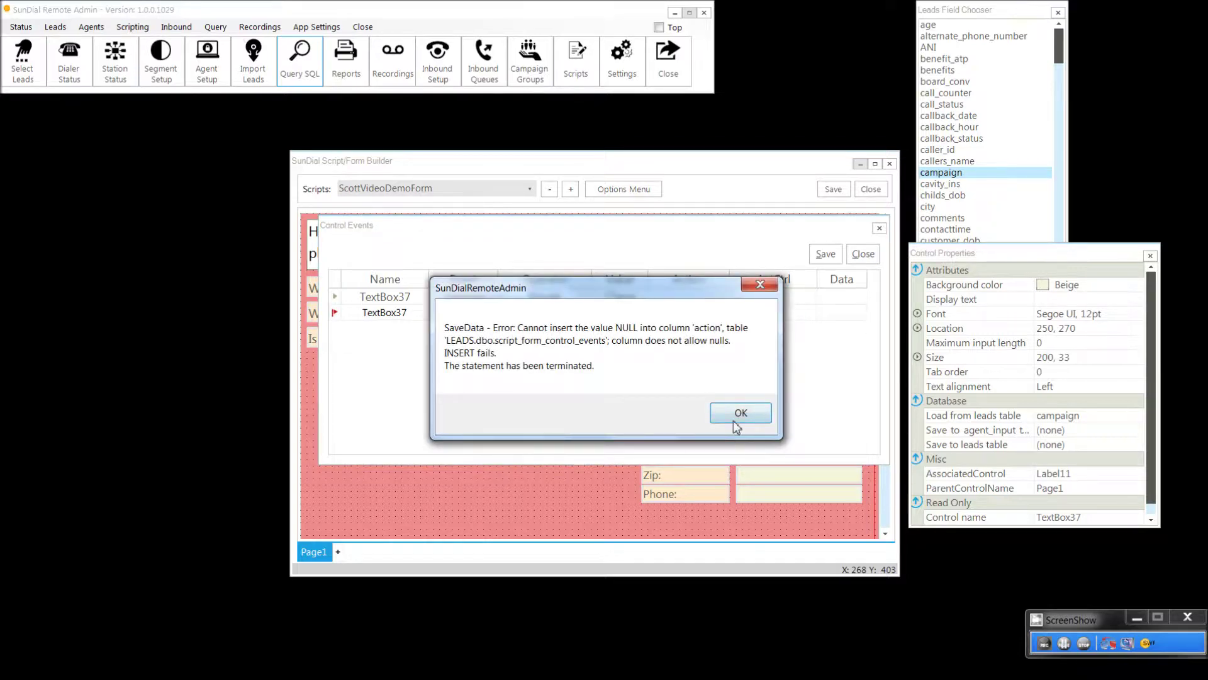
left_click(738, 415)
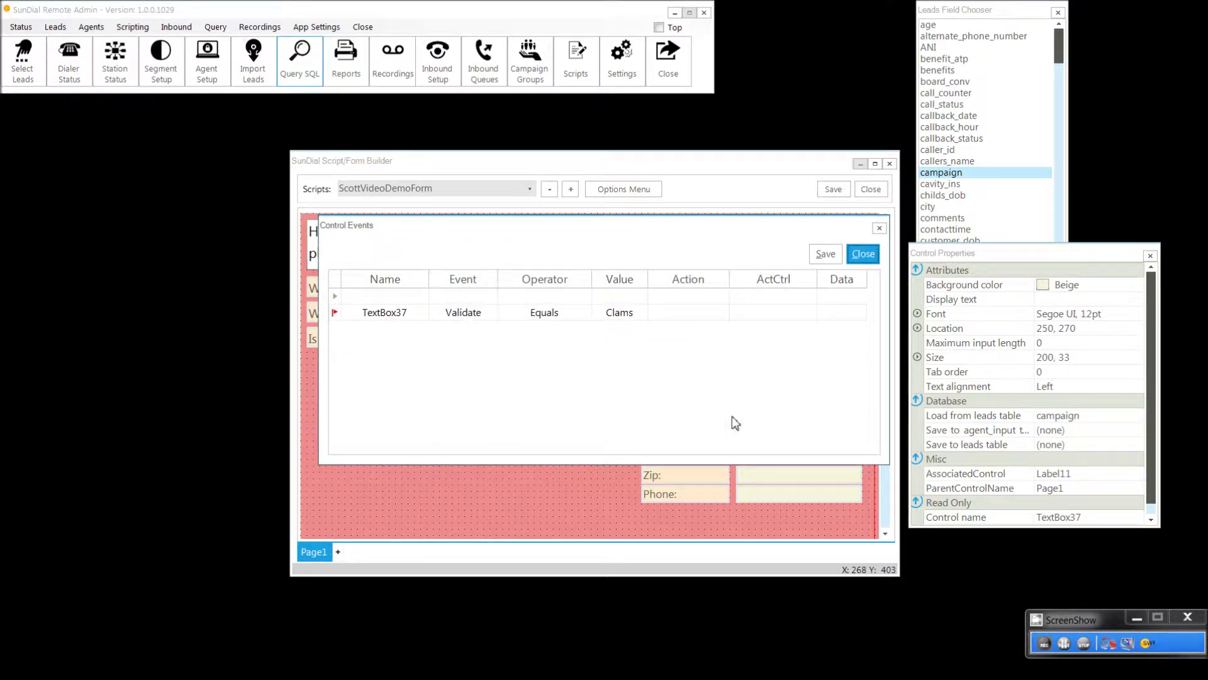
left_click(880, 229)
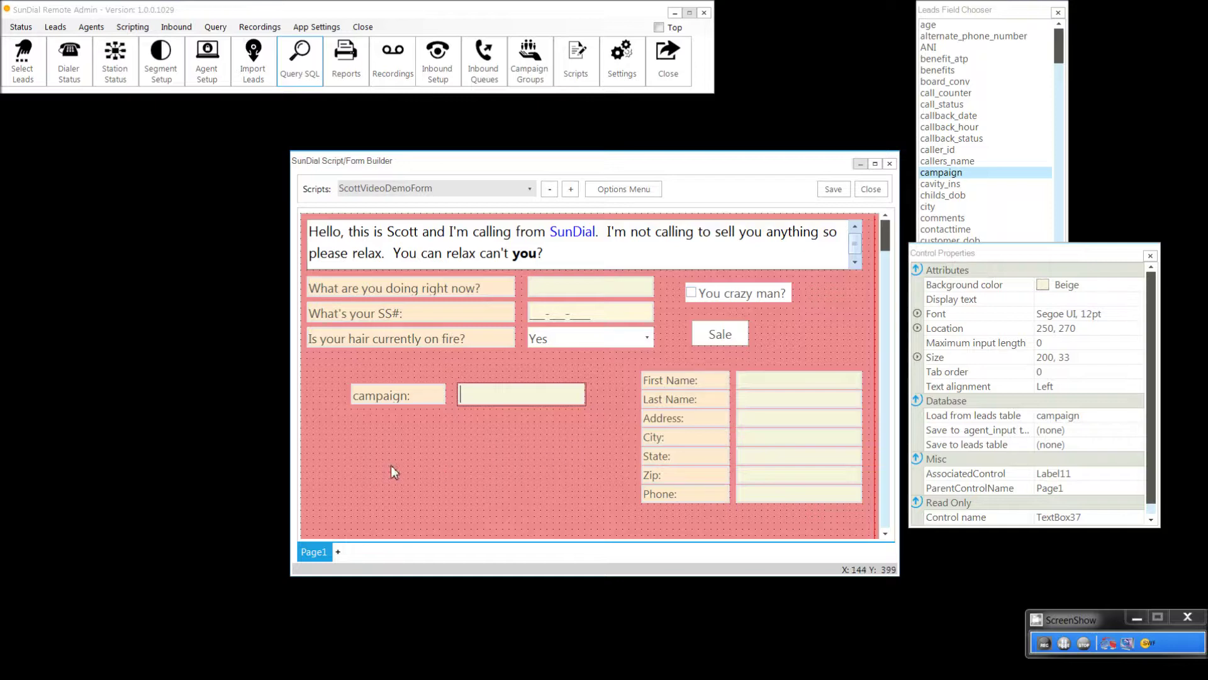
Step: Add blank Page2 and Page3 tabs to ScottVideoDemoForm, then switch back to the red Page1
left_click(342, 551)
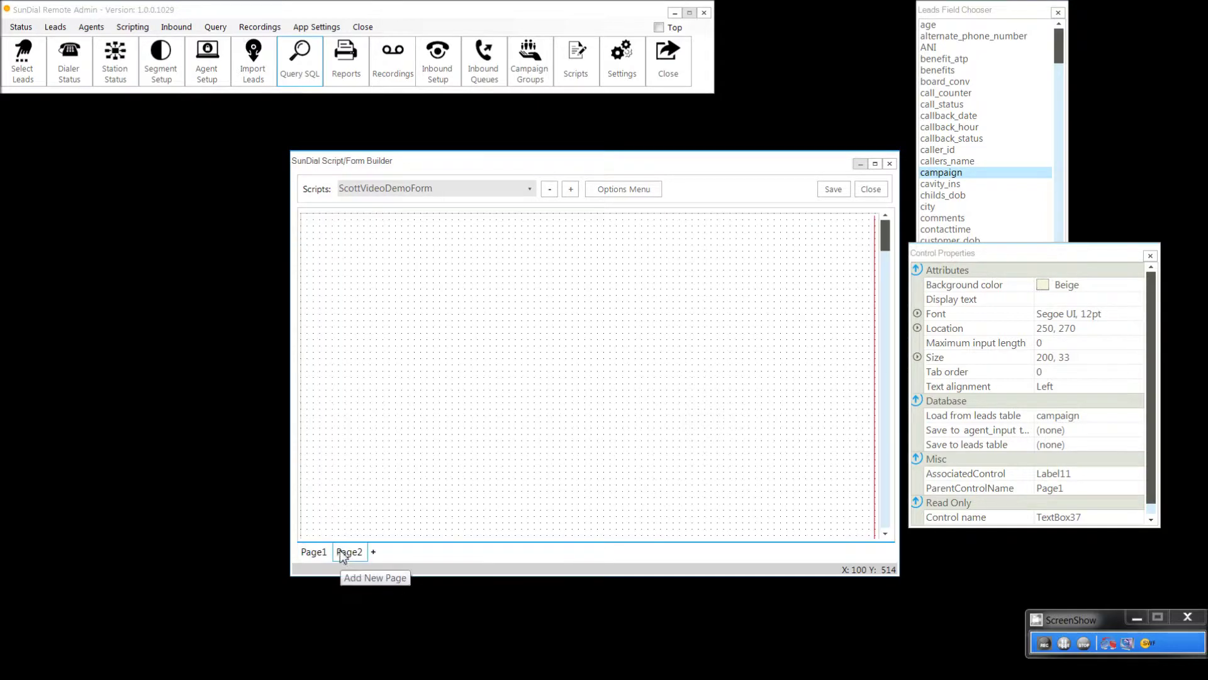
left_click(372, 552)
left_click(350, 552)
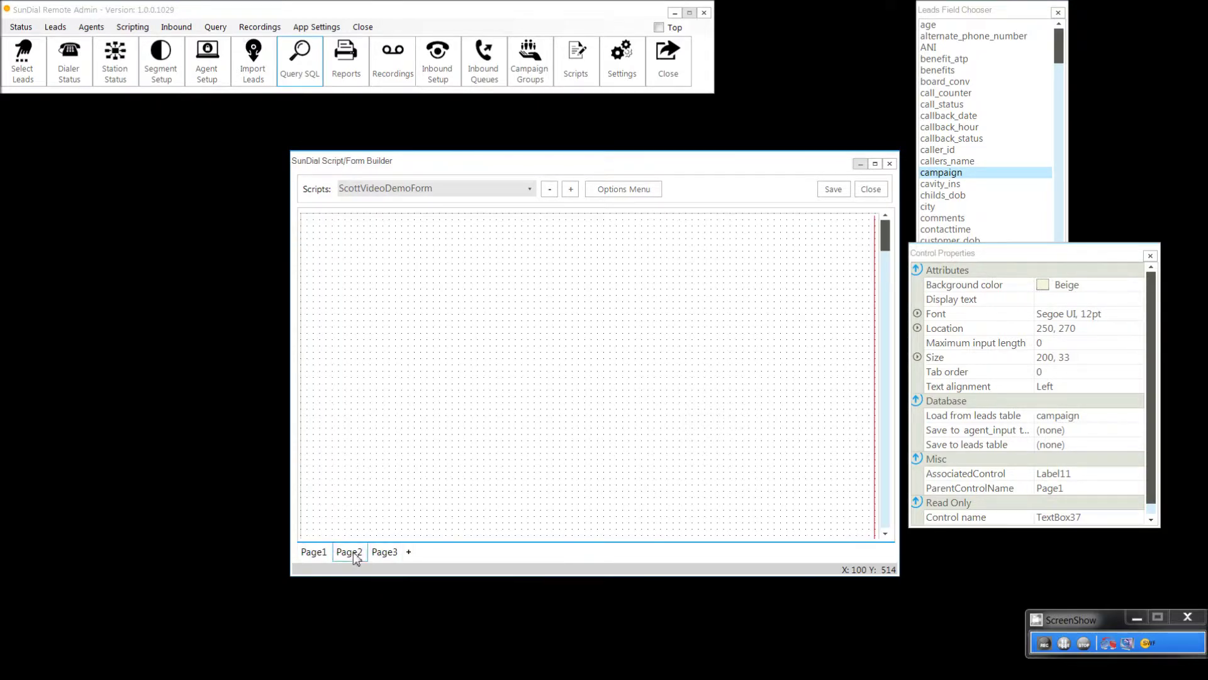
left_click(319, 551)
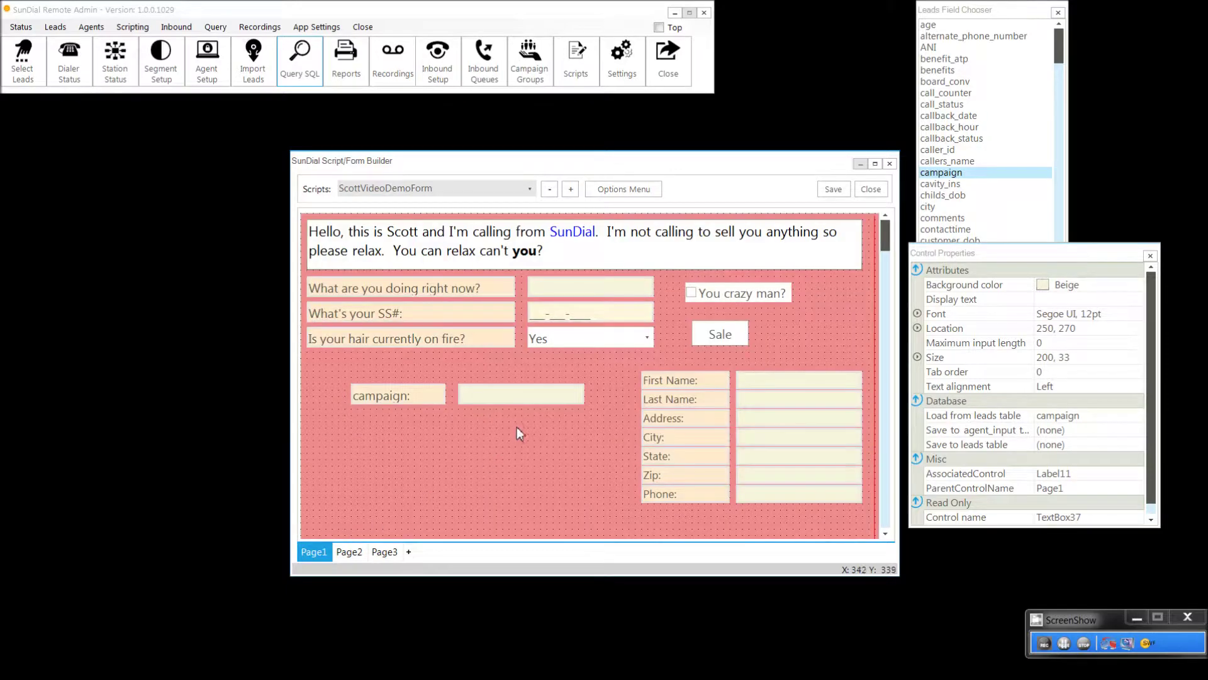